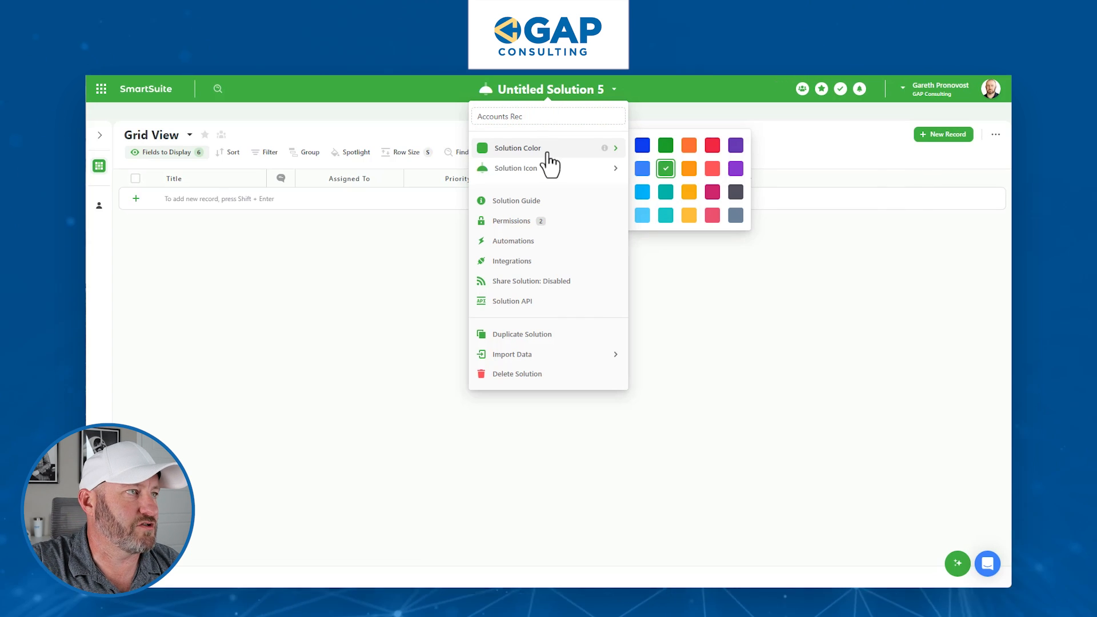
Set the solution icon to the banknote found by searching 'mon', keeping the Accounts Rec name.
mouse_move(578, 172)
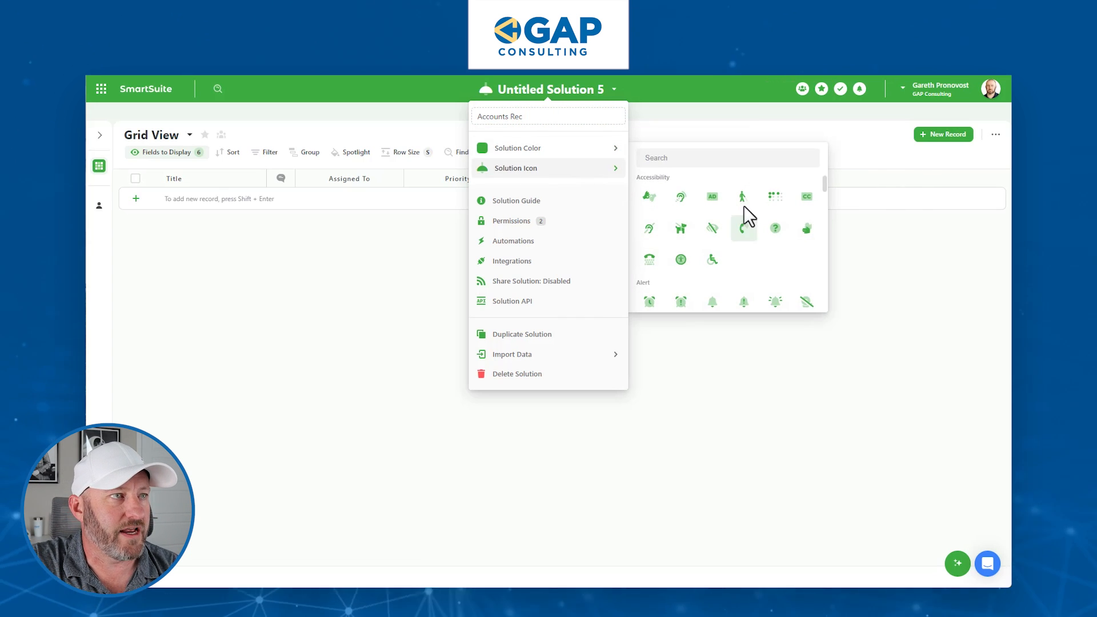
type("mon")
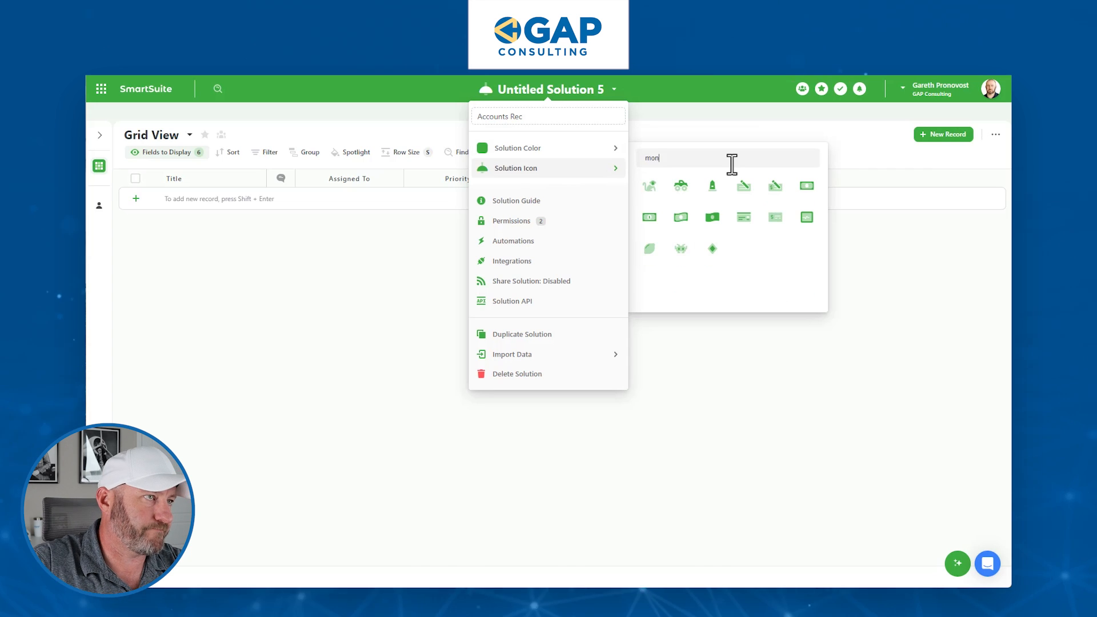
left_click(805, 200)
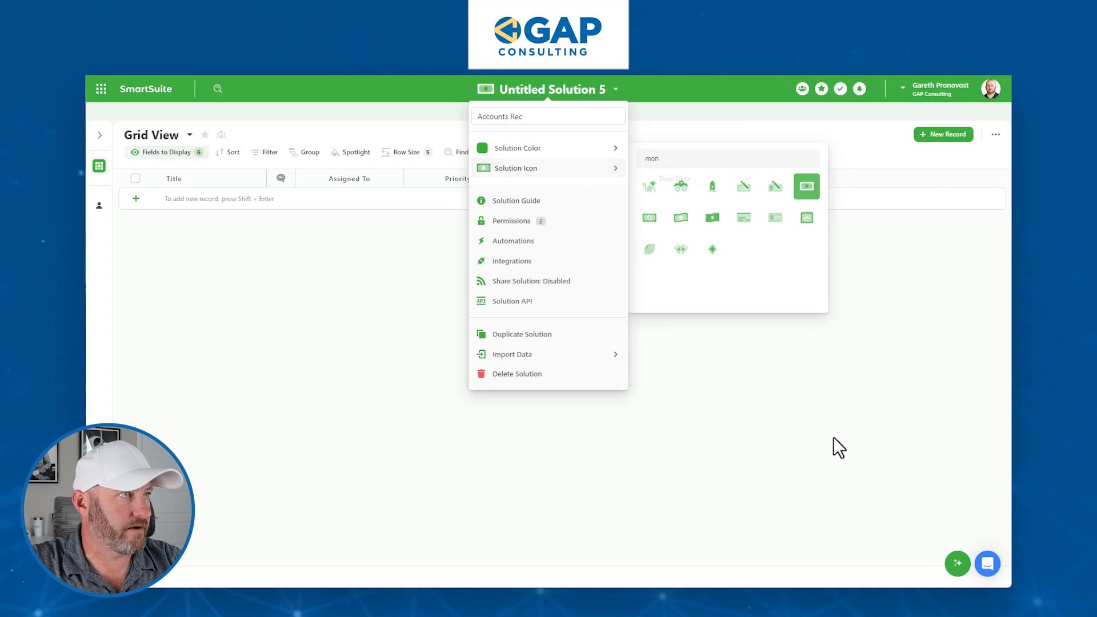
left_click(832, 440)
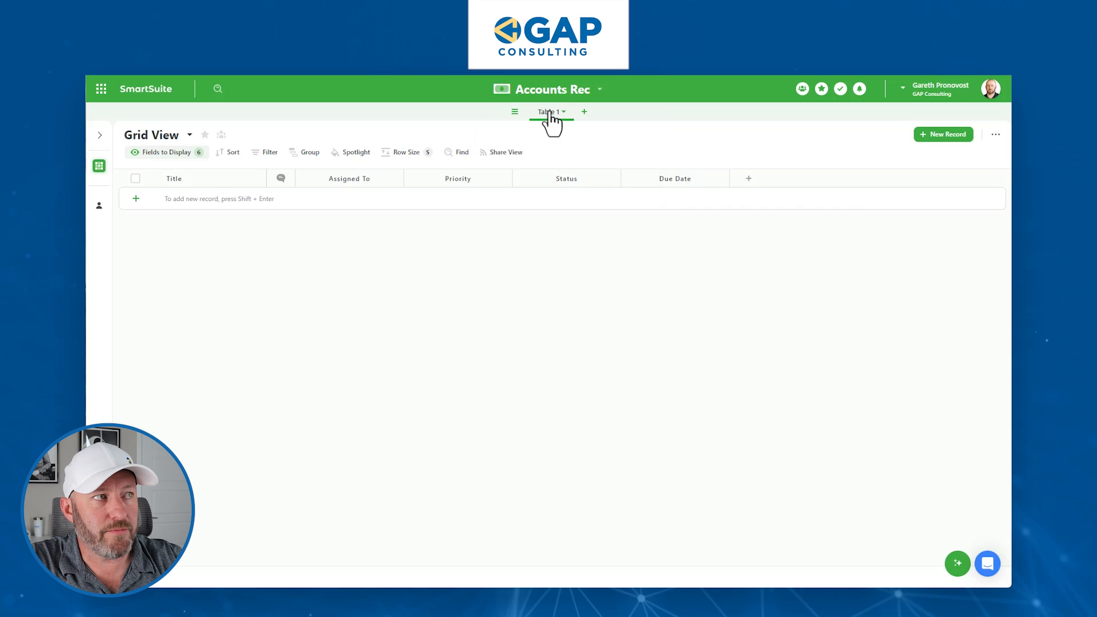
Rename the first table from Table 1 to Contacts.
left_click(549, 112)
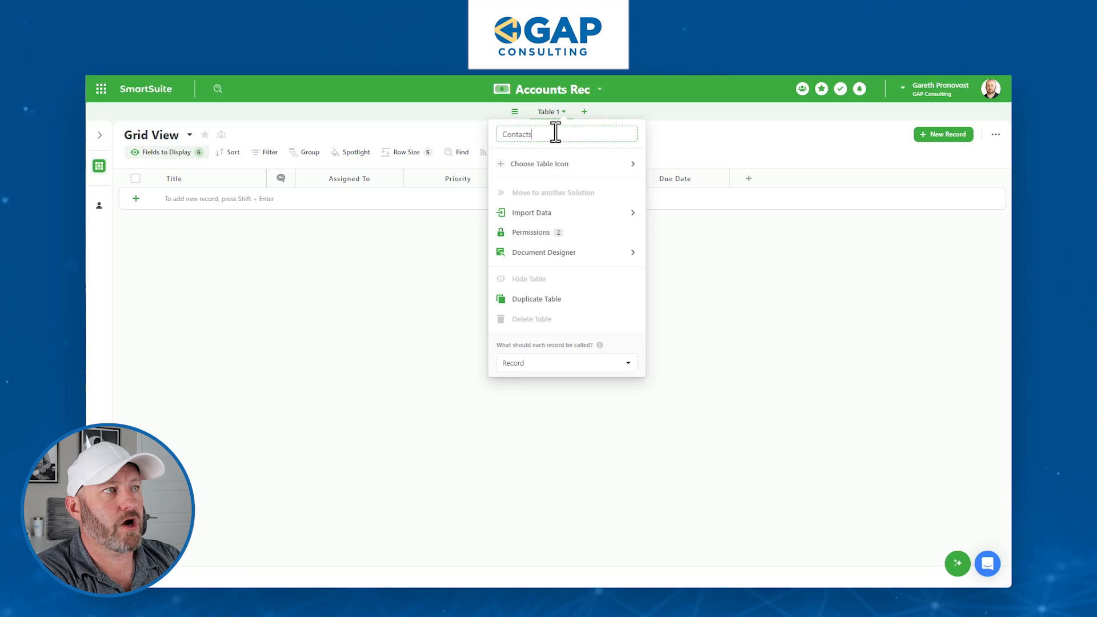
left_click(719, 139)
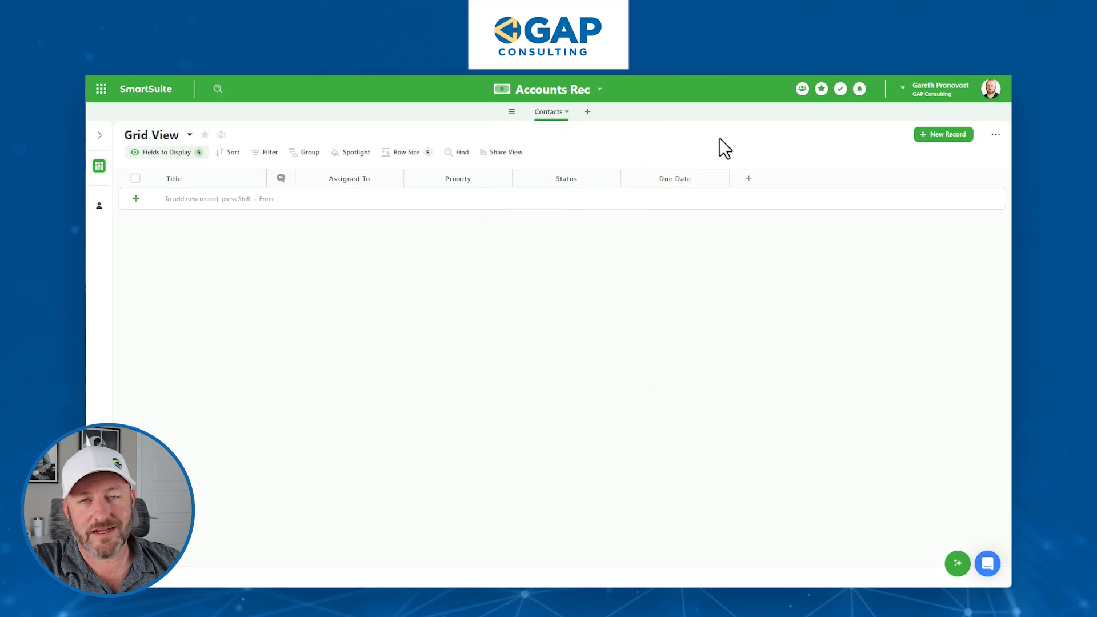
left_click(349, 179)
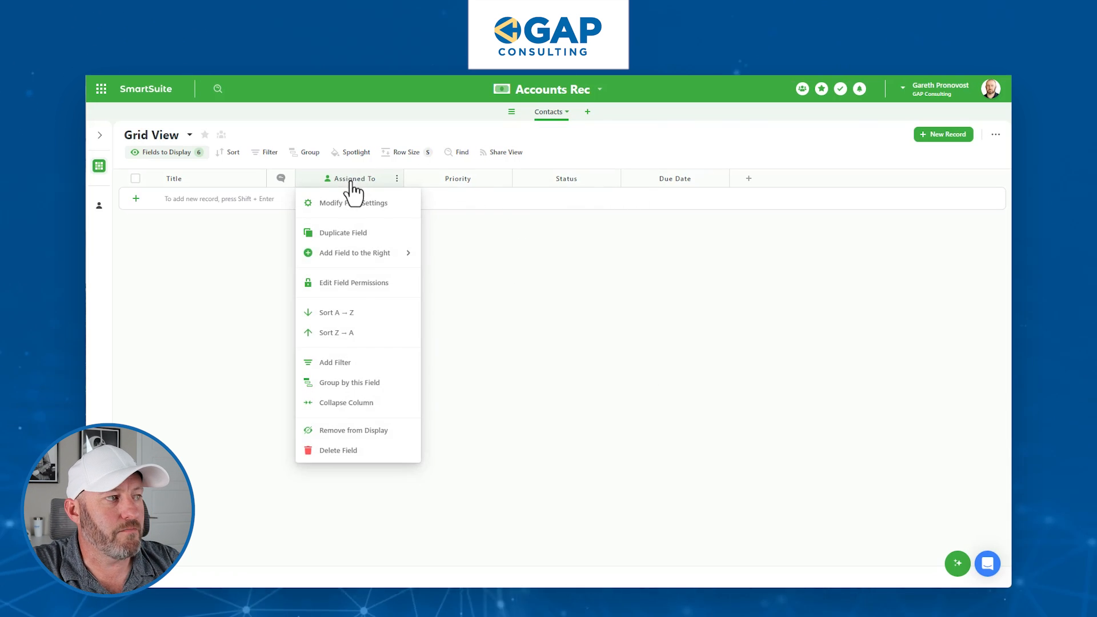
Delete the Assigned To, Due Date, Status and Priority fields from the Contacts table.
left_click(369, 451)
left_click(586, 381)
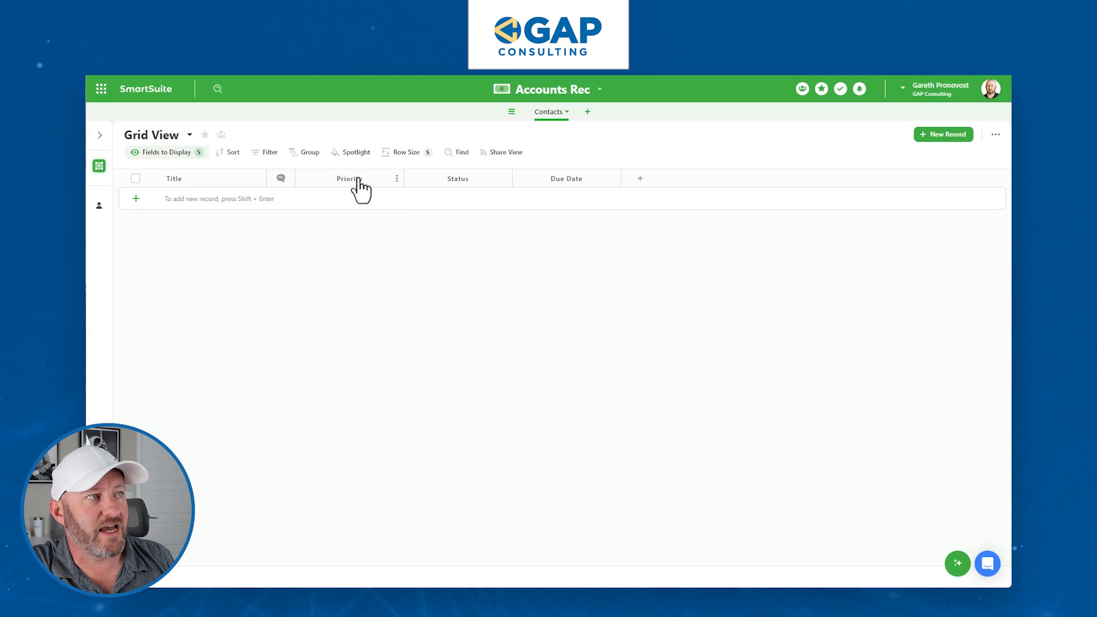
left_click(613, 179)
left_click(583, 452)
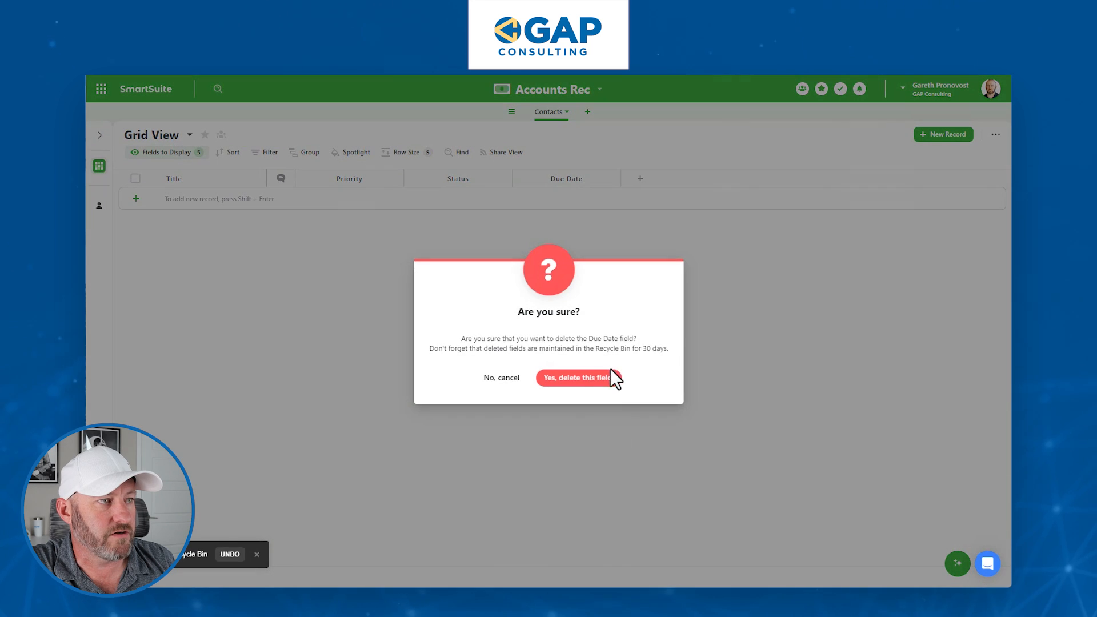
left_click(587, 378)
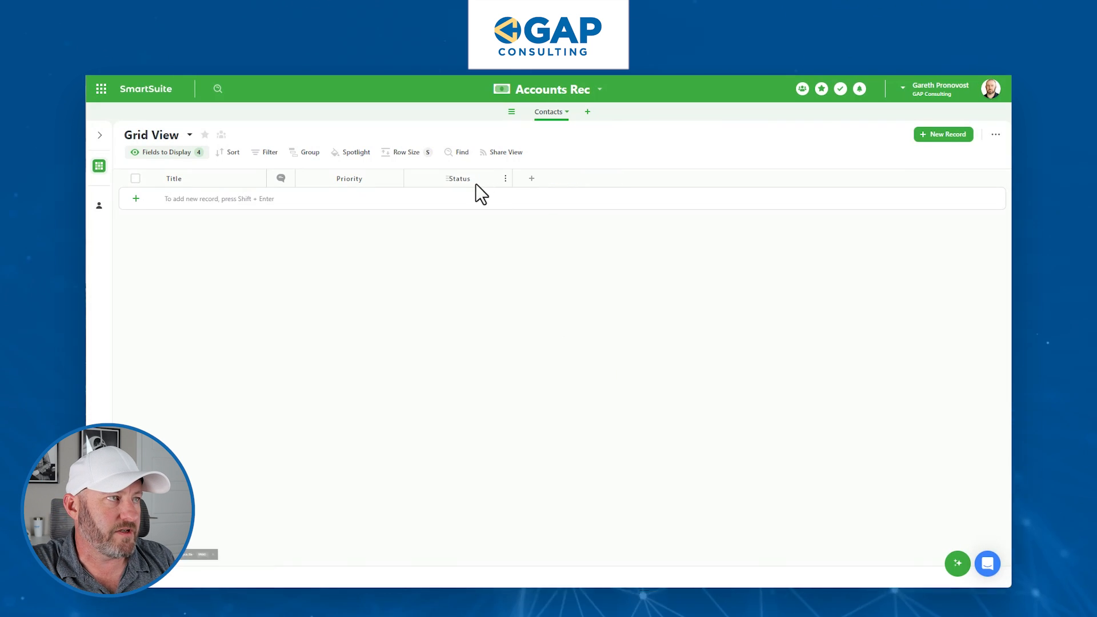
left_click(505, 178)
left_click(479, 451)
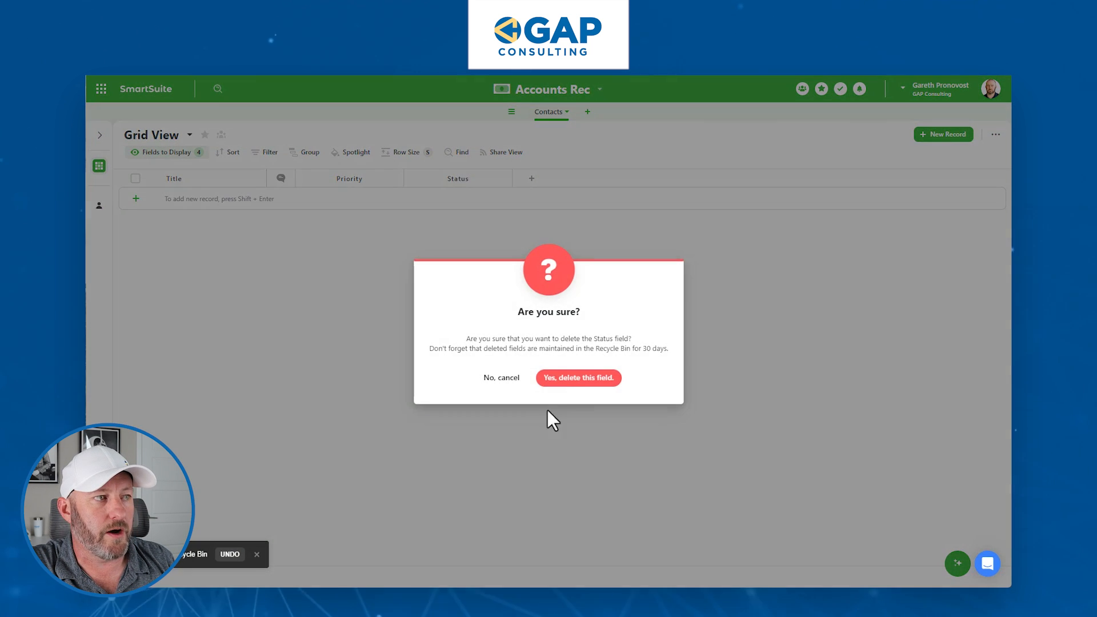
left_click(562, 378)
left_click(354, 180)
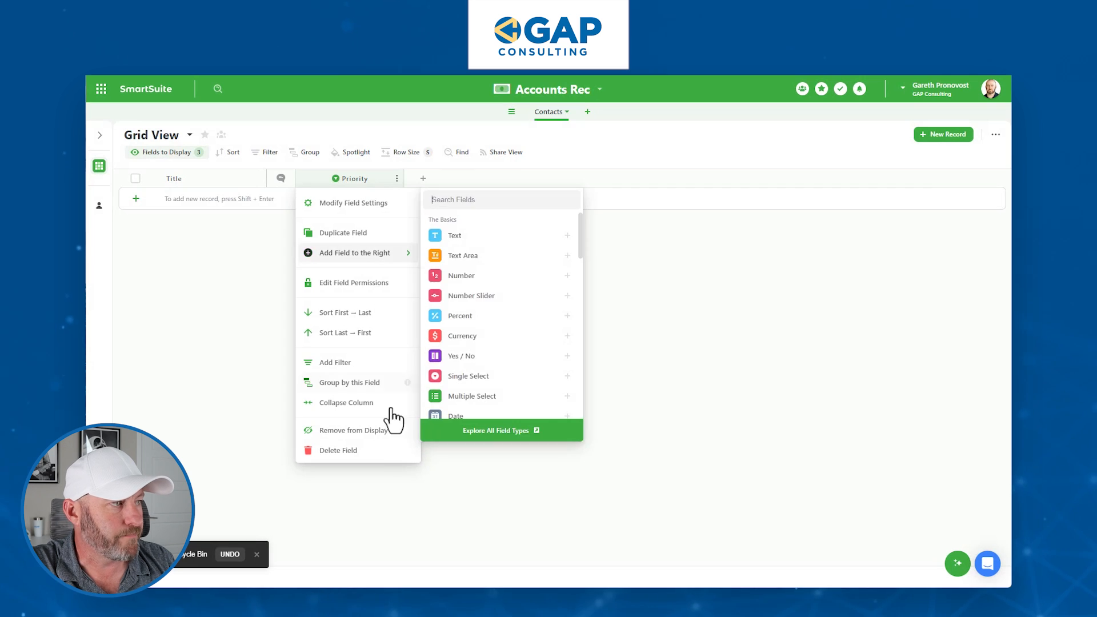
left_click(370, 451)
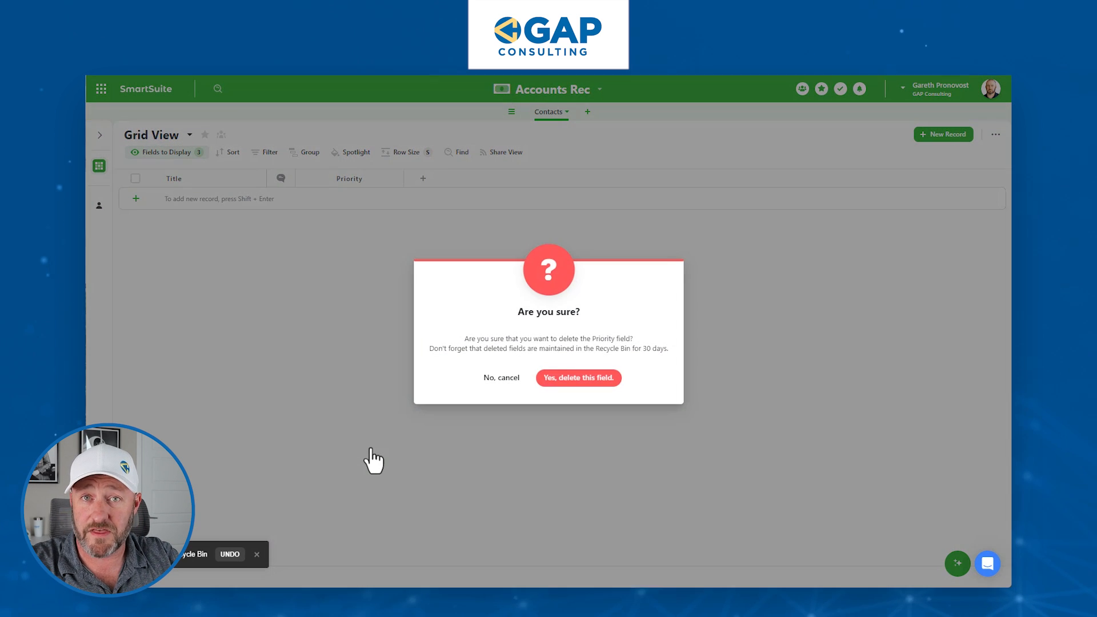
left_click(553, 379)
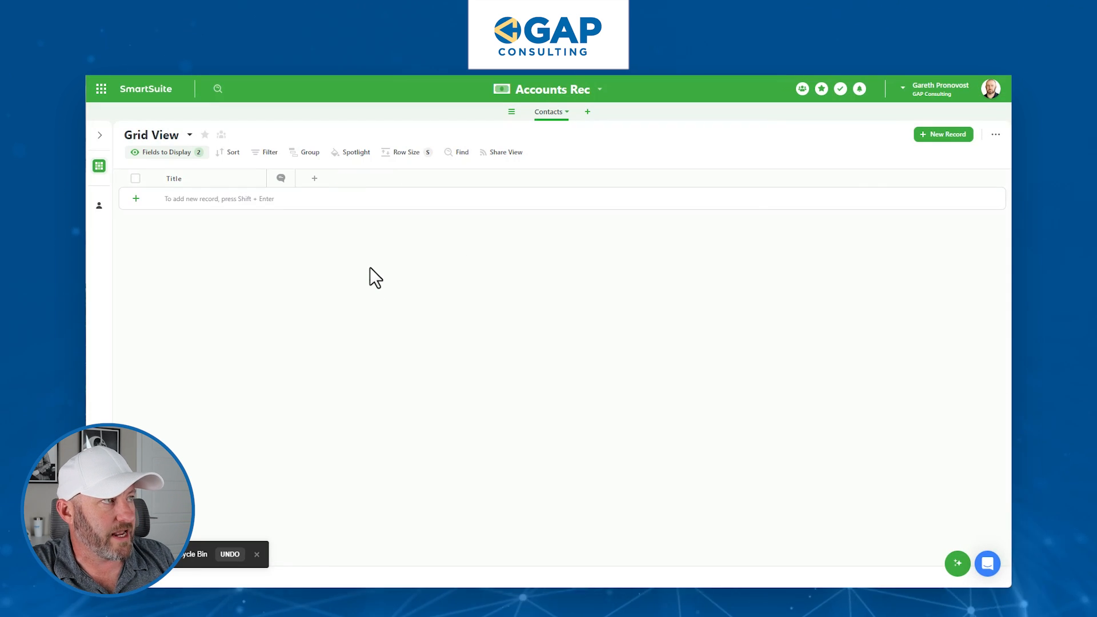
Add a Full Name field with first and last names, then a unique Email field.
left_click(314, 179)
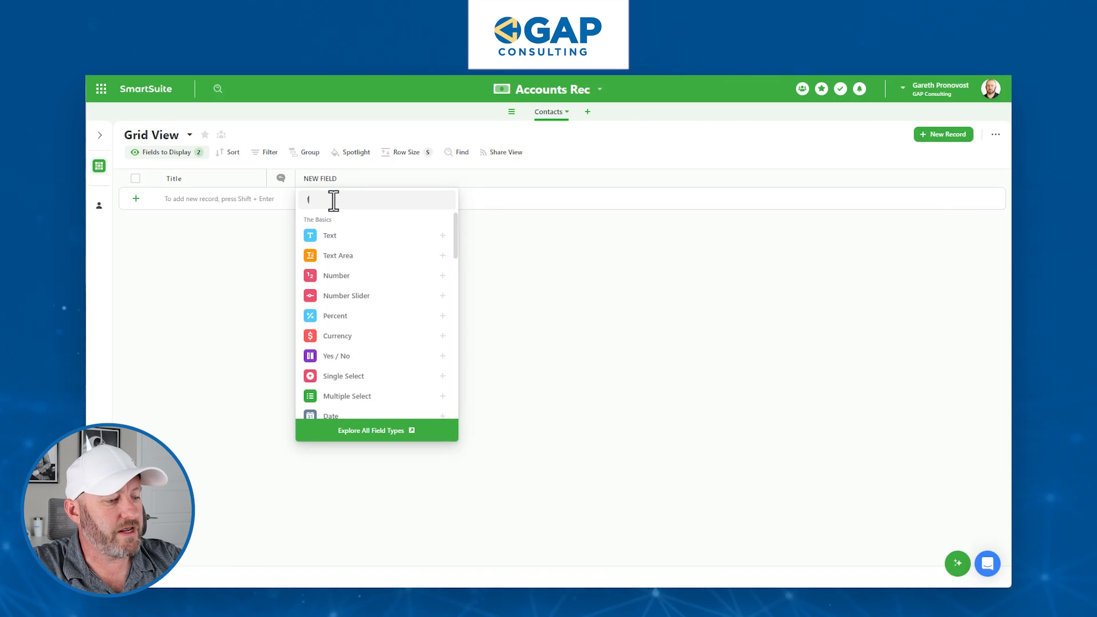
type("full")
left_click(348, 245)
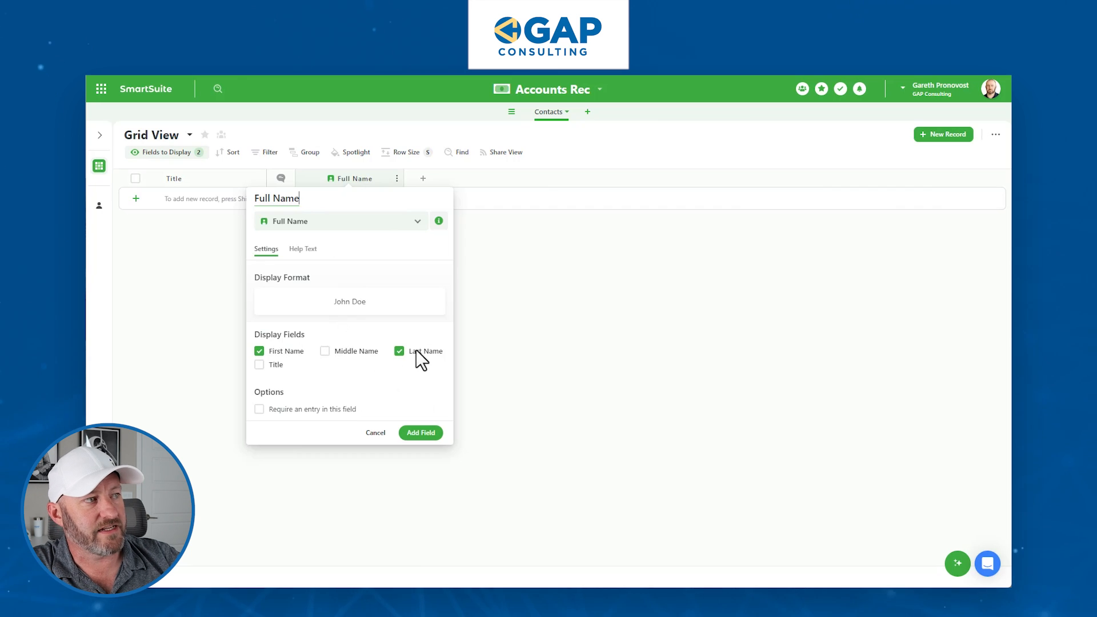
left_click(423, 178)
type("Email")
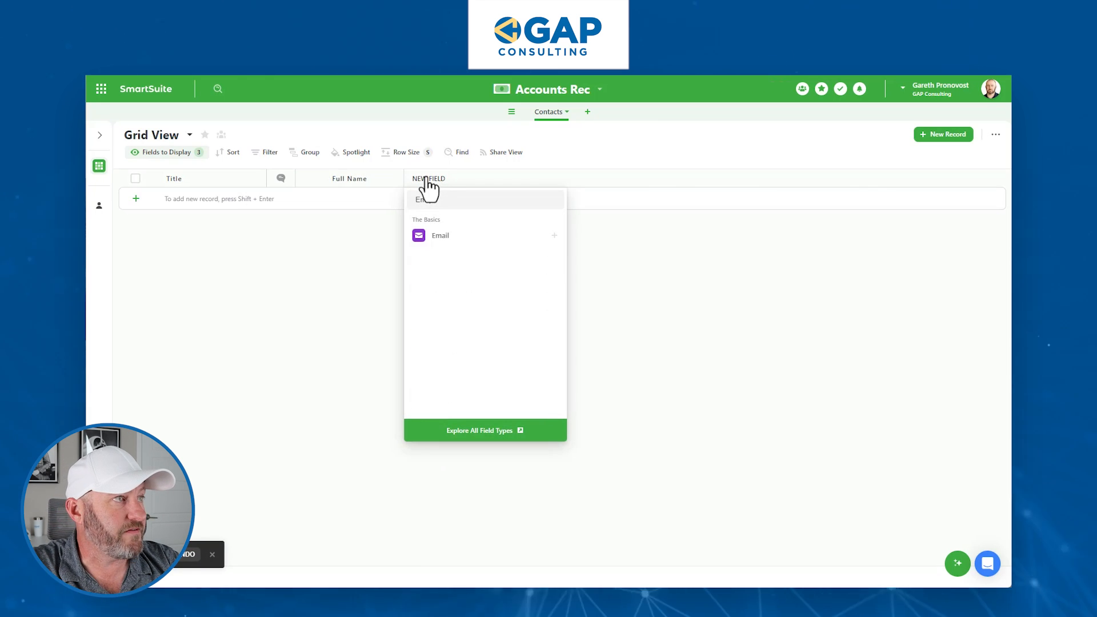
left_click(444, 239)
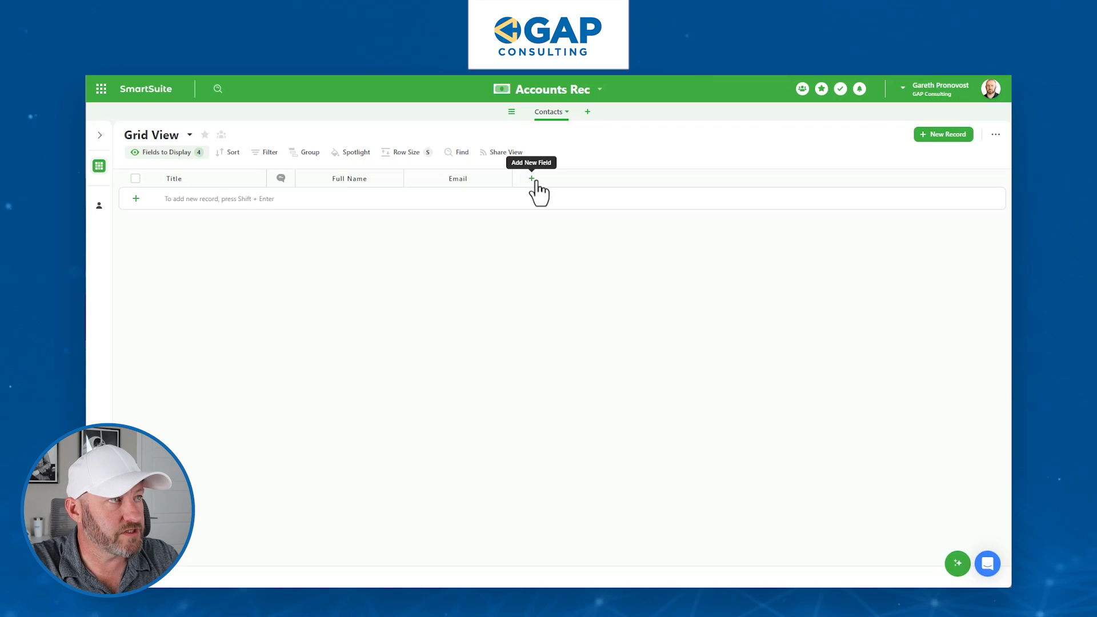
Make the Title field auto-generated from Full Name, then add a blank contact record.
left_click(224, 178)
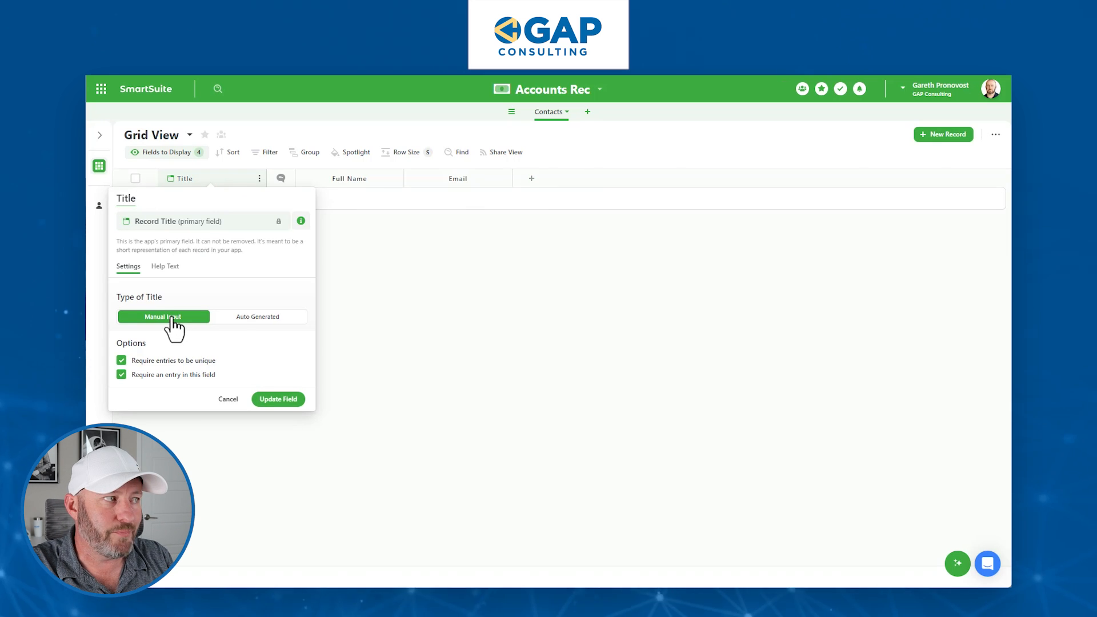
left_click(258, 317)
left_click(582, 373)
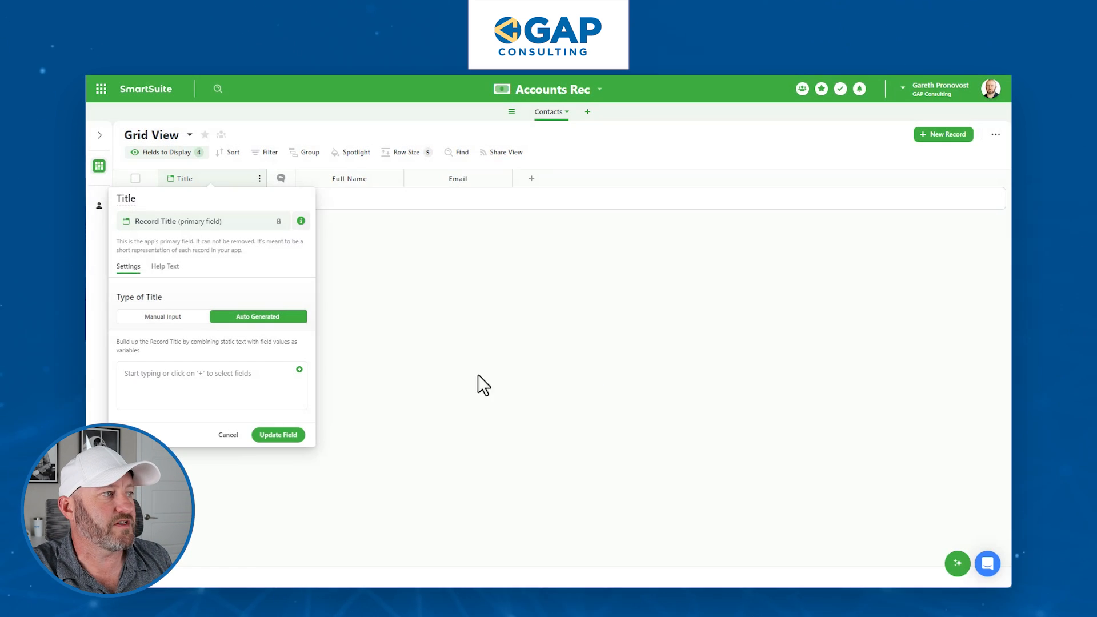
left_click(300, 370)
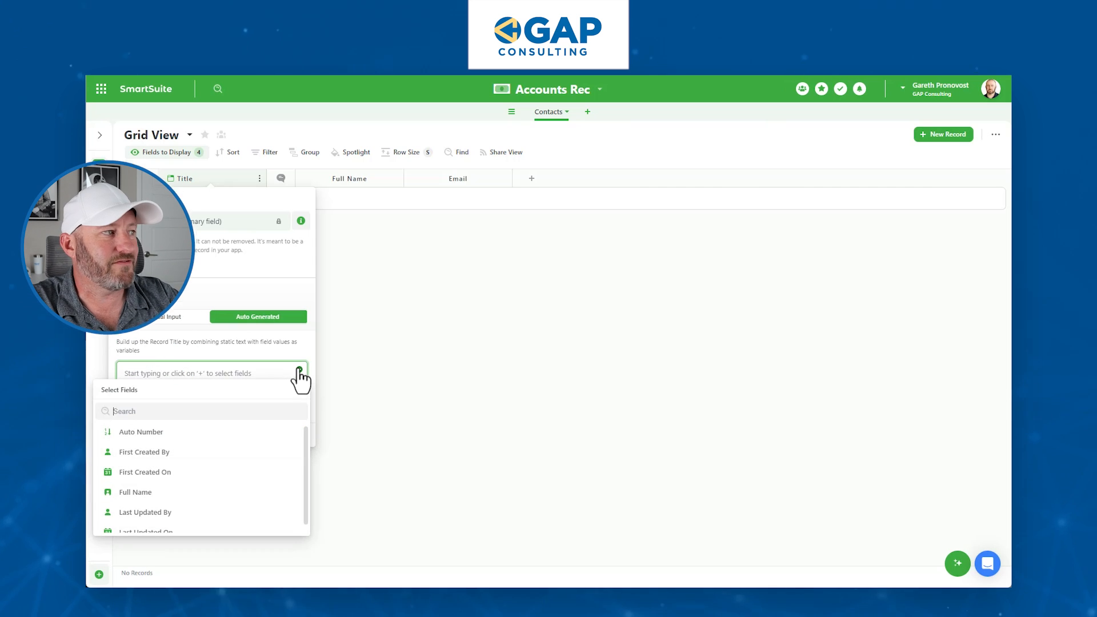
type("full")
left_click(211, 429)
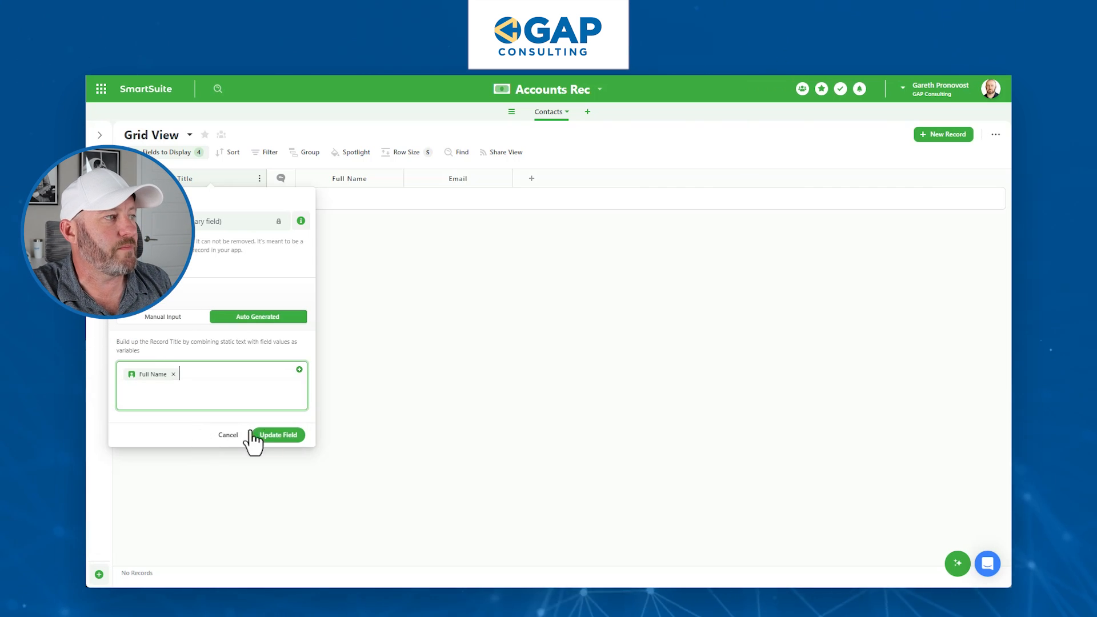
left_click(288, 436)
left_click(342, 200)
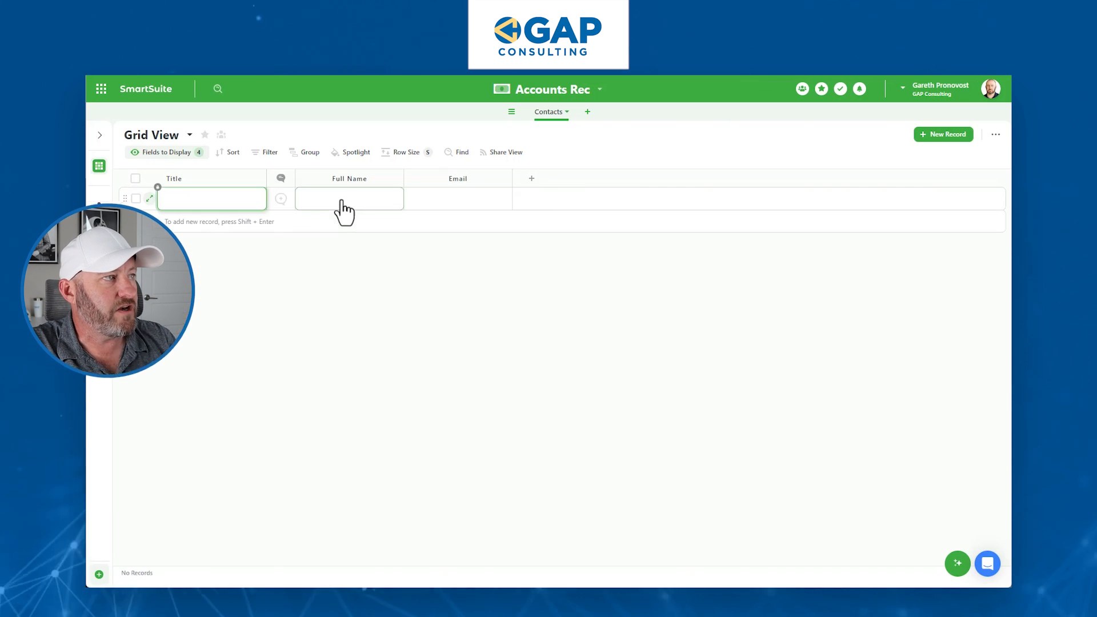
Enter the contact's first and last name in the Full Name field.
left_click(347, 202)
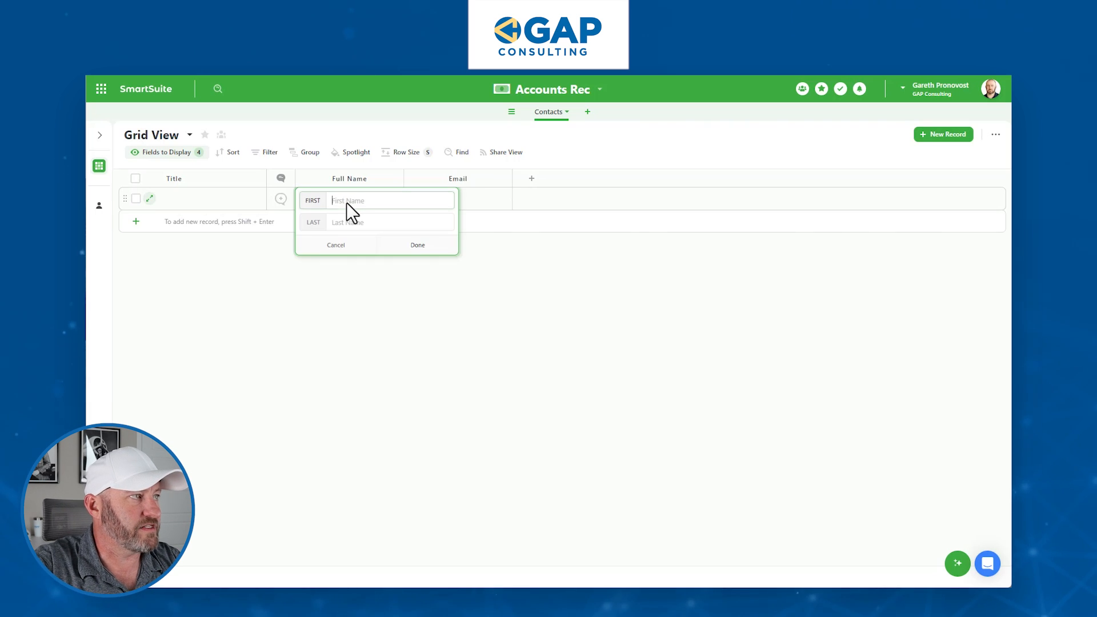
key("Tab")
left_click(405, 249)
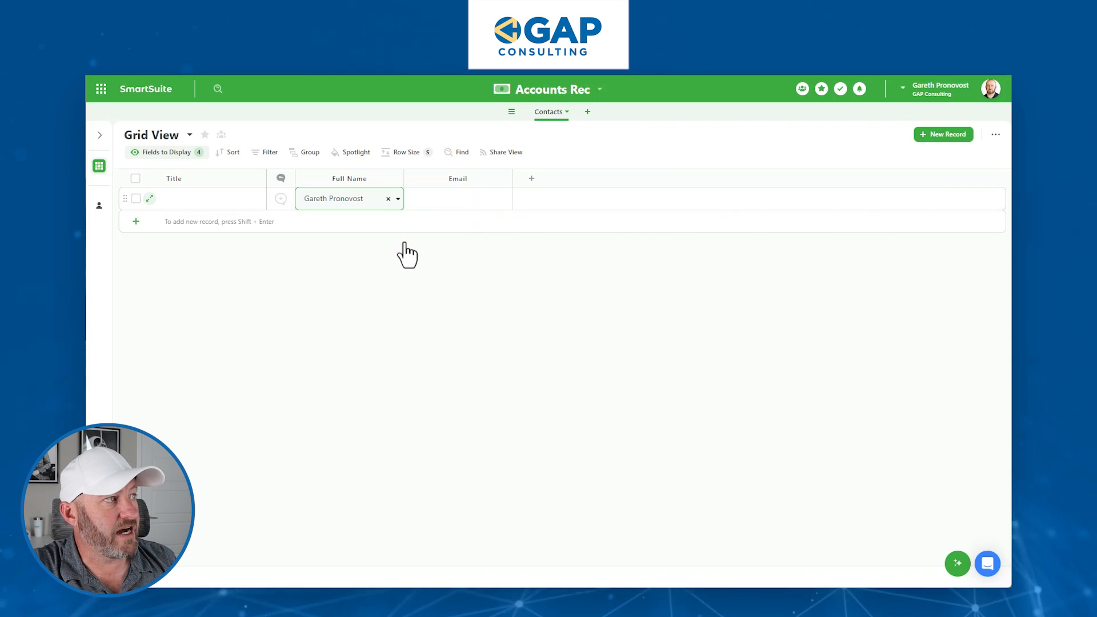
Rename the Title field to Contact ID and enter the contact's e-mail address.
left_click(204, 198)
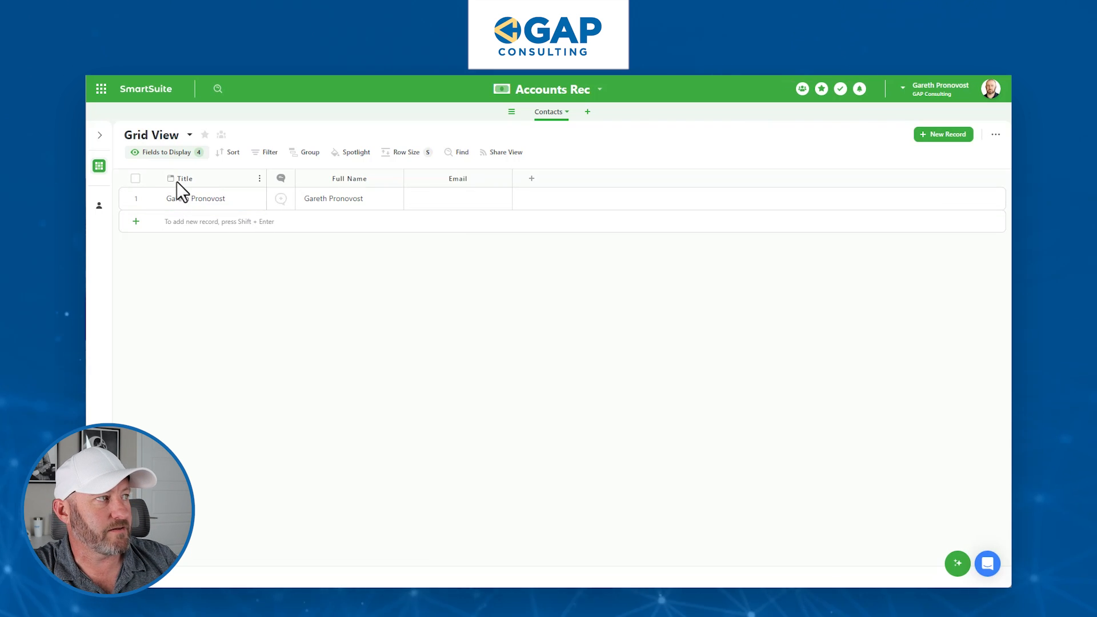
left_click(176, 180)
key("ctrl+a")
type("Contact ID")
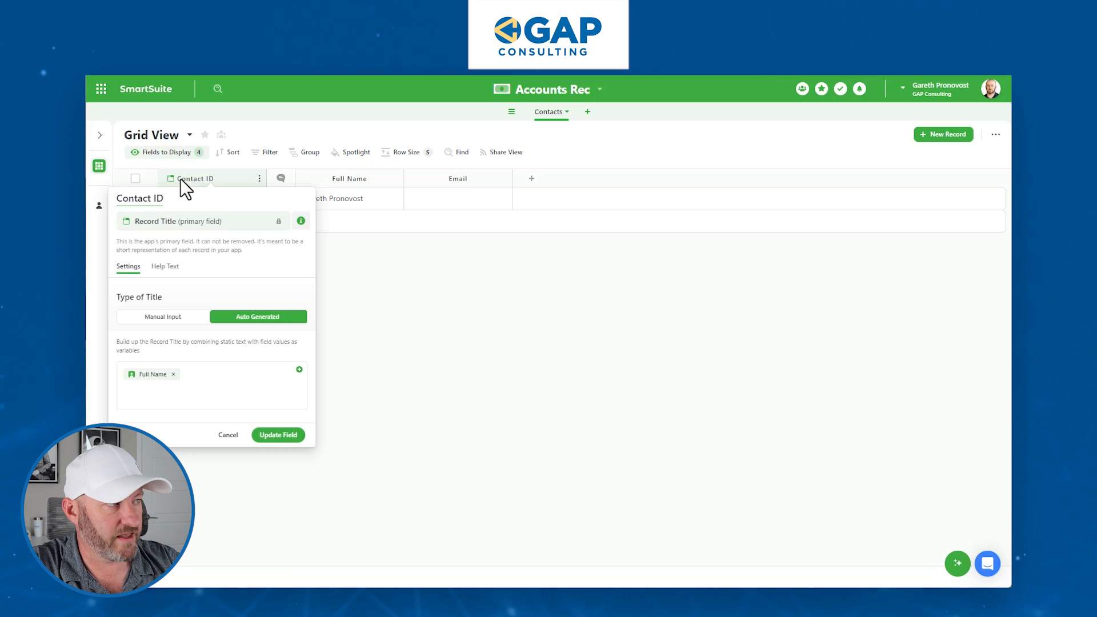
left_click(285, 433)
left_click(454, 205)
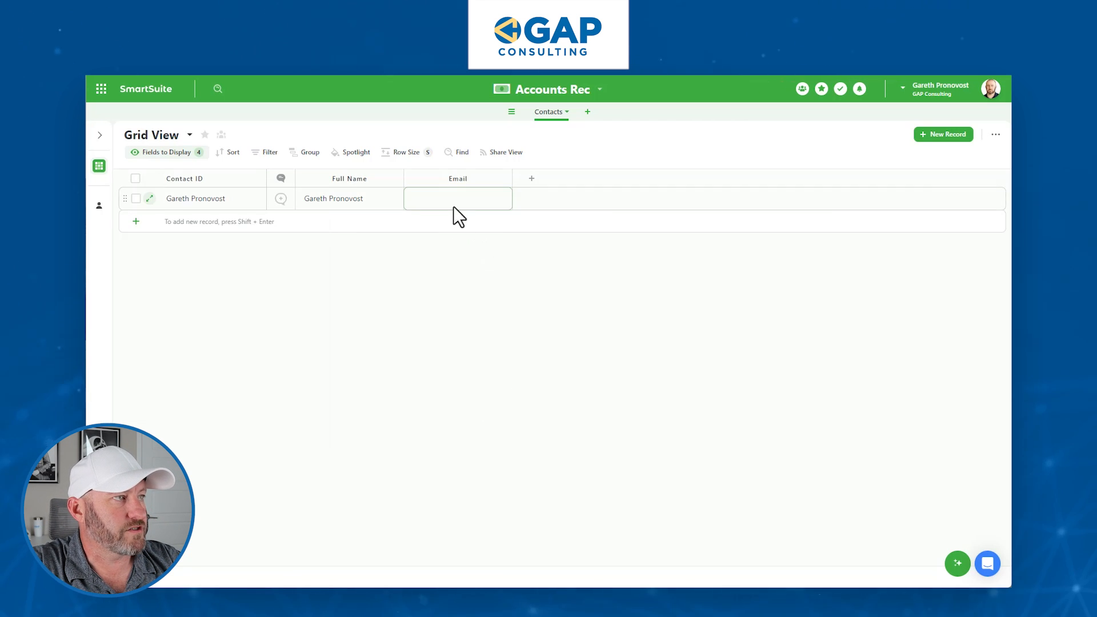
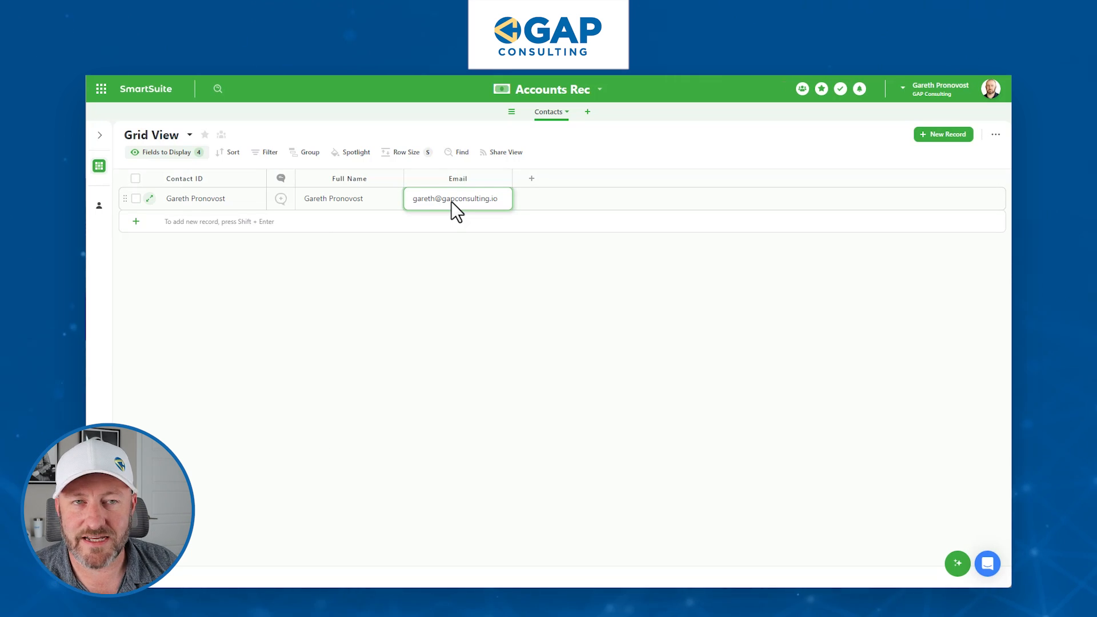
left_click(588, 113)
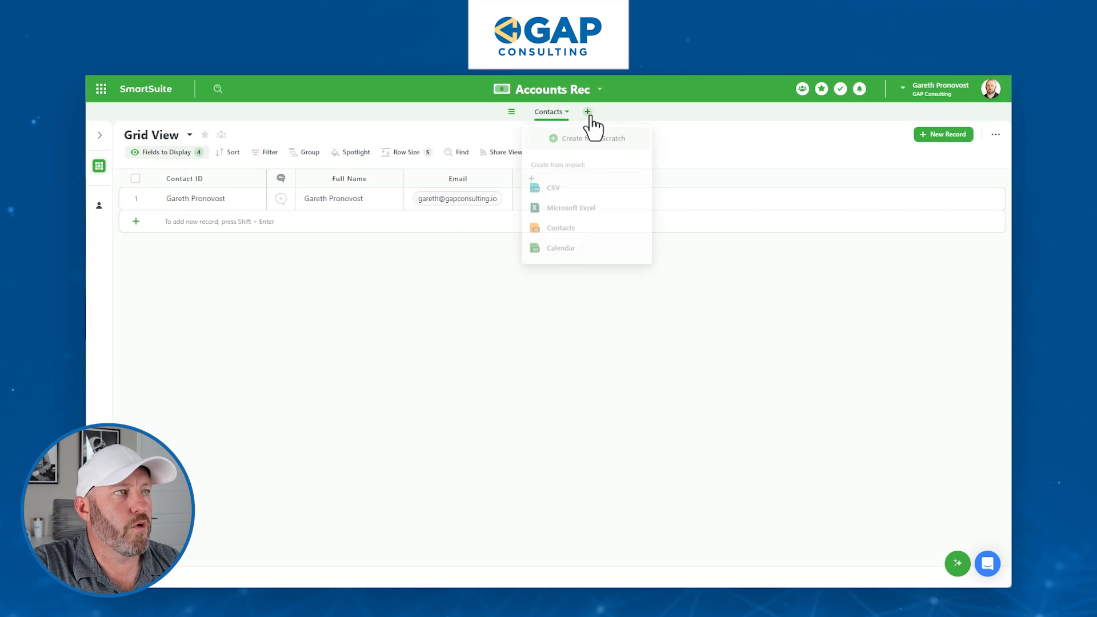
Create a new blank table named Accounts, leaving its icon unchanged.
left_click(594, 137)
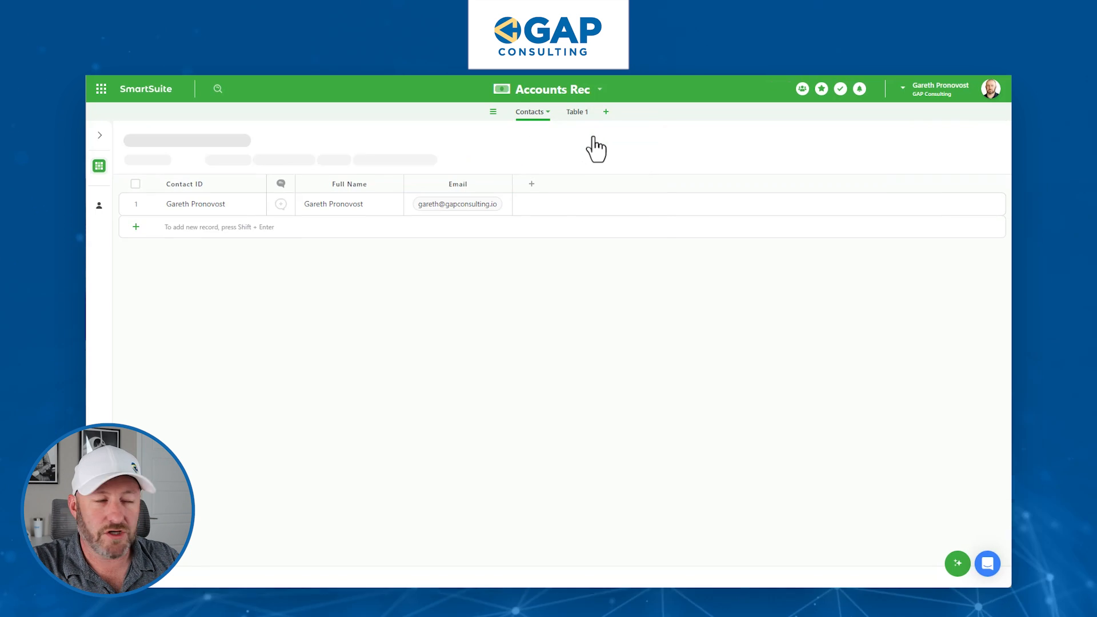
type("Accounts")
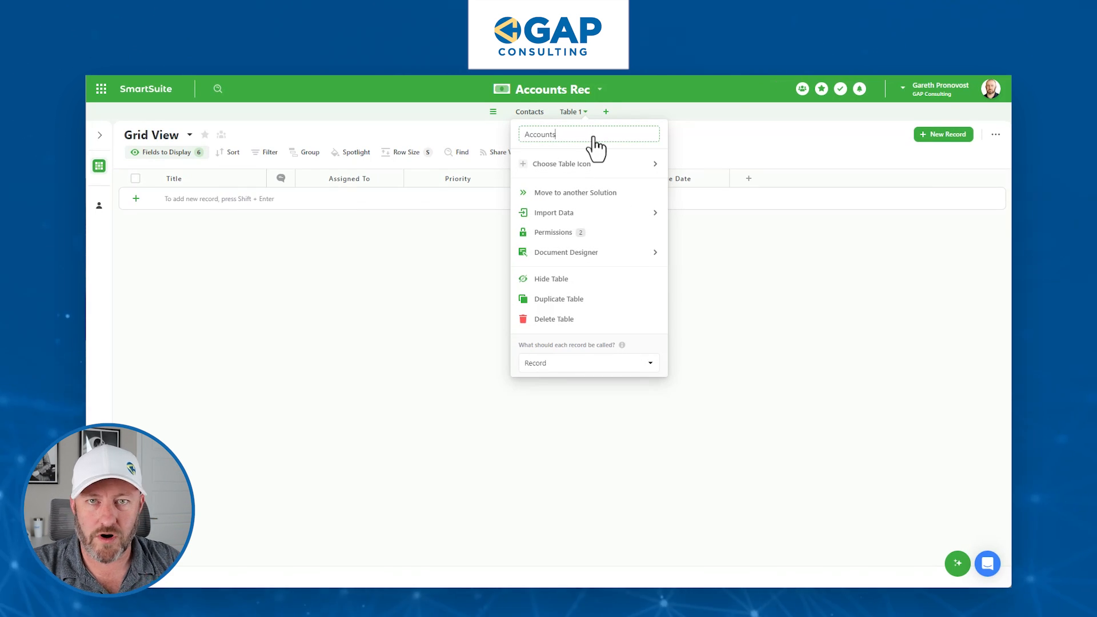
left_click(607, 164)
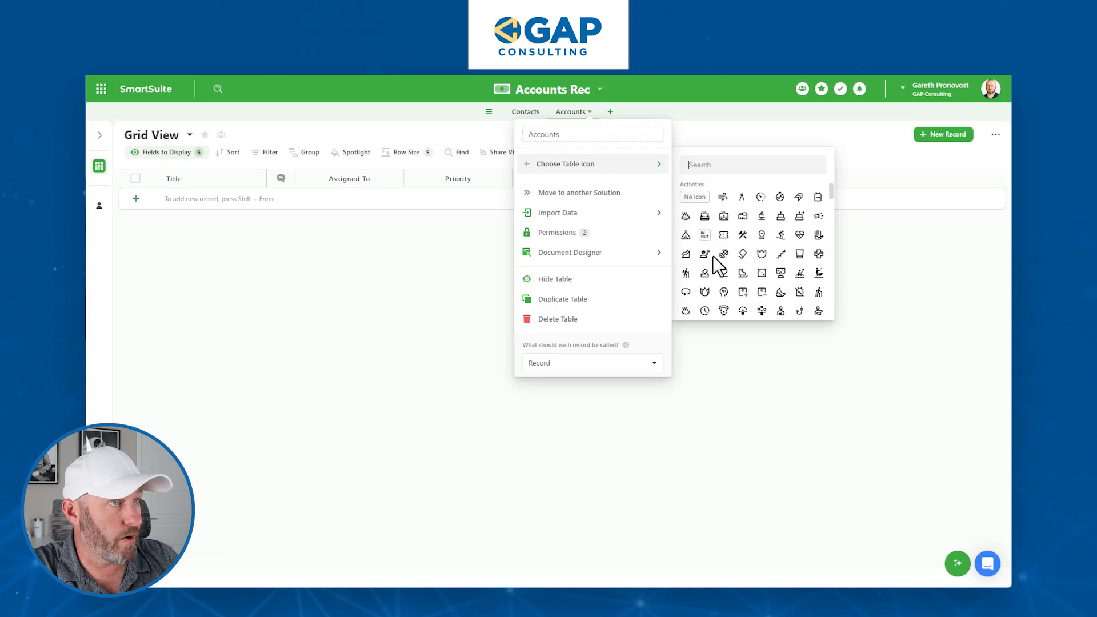
left_click(719, 120)
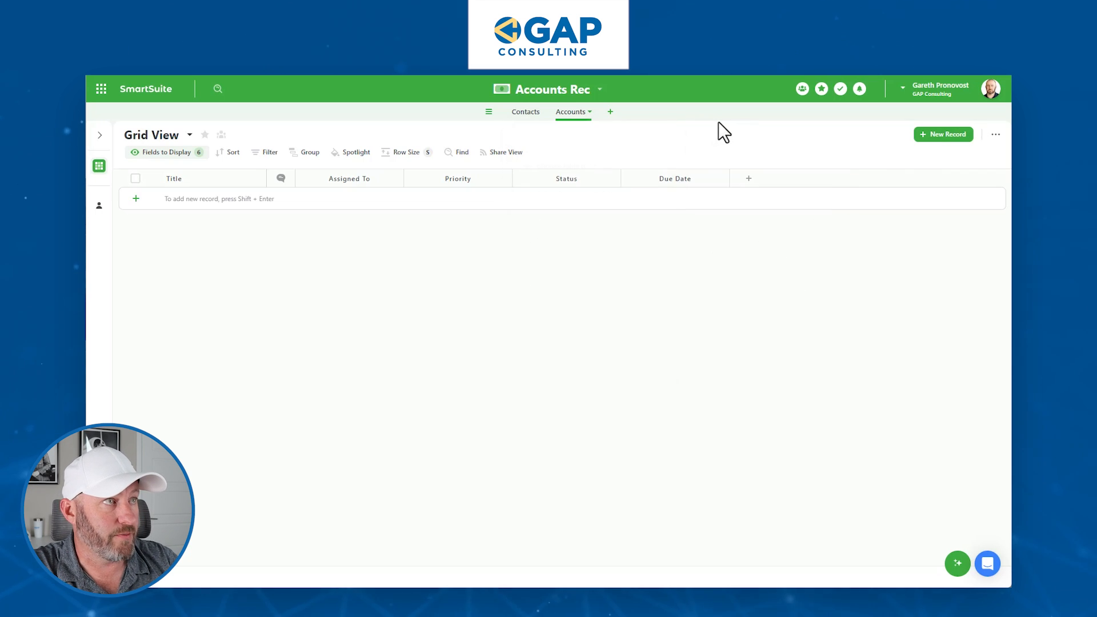
left_click(370, 181)
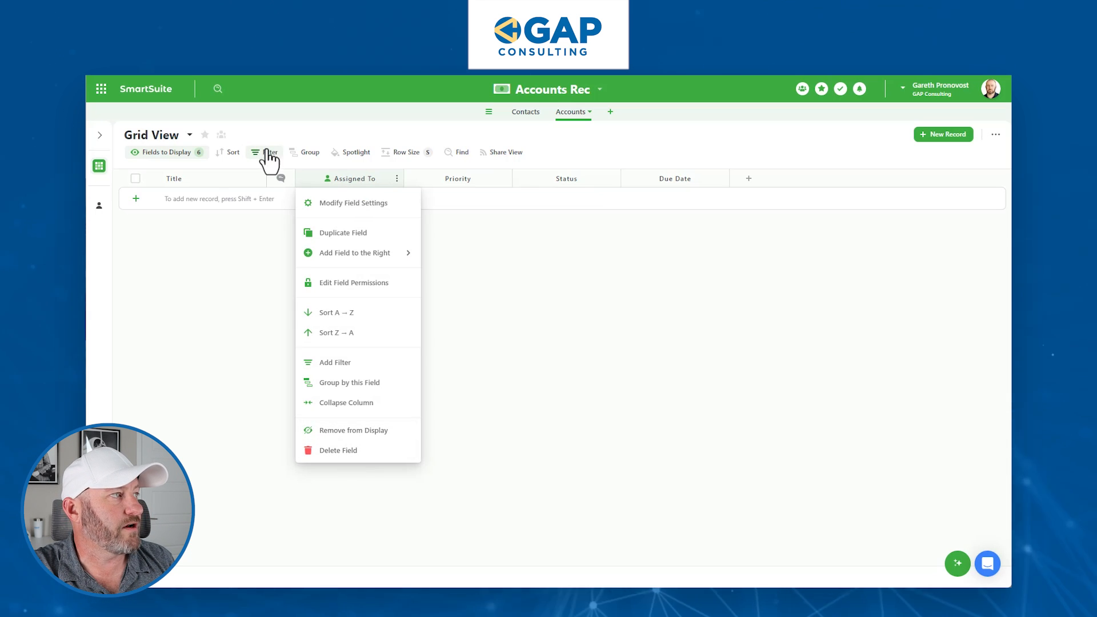
Hide Assigned To, Priority, Status and Due Date from the Accounts grid's displayed fields.
left_click(187, 153)
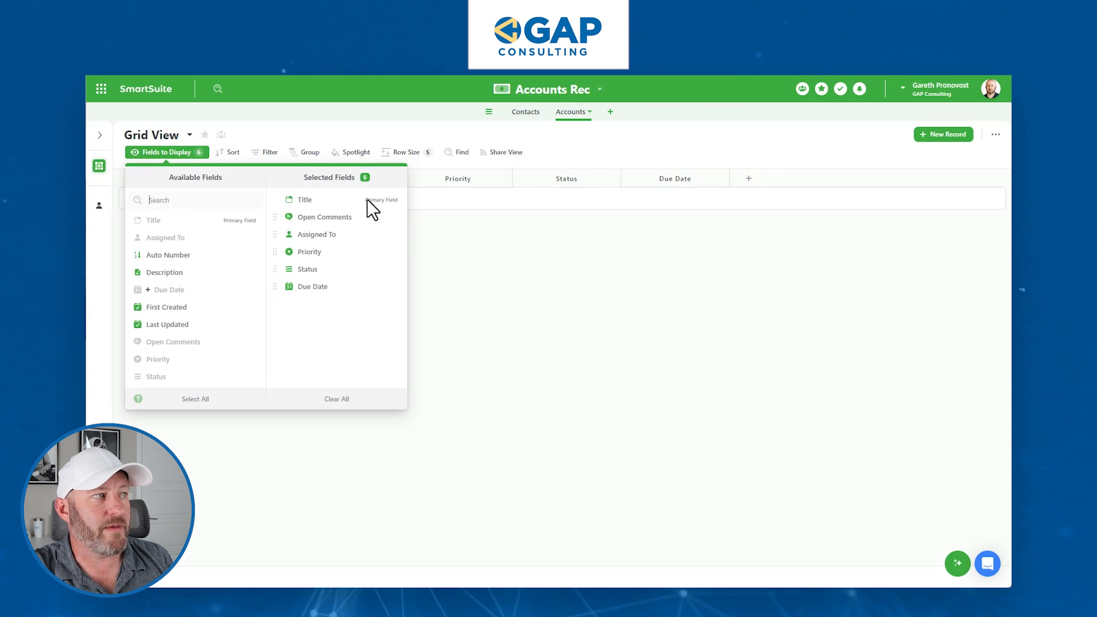
left_click(391, 234)
left_click(392, 235)
left_click(392, 234)
left_click(392, 235)
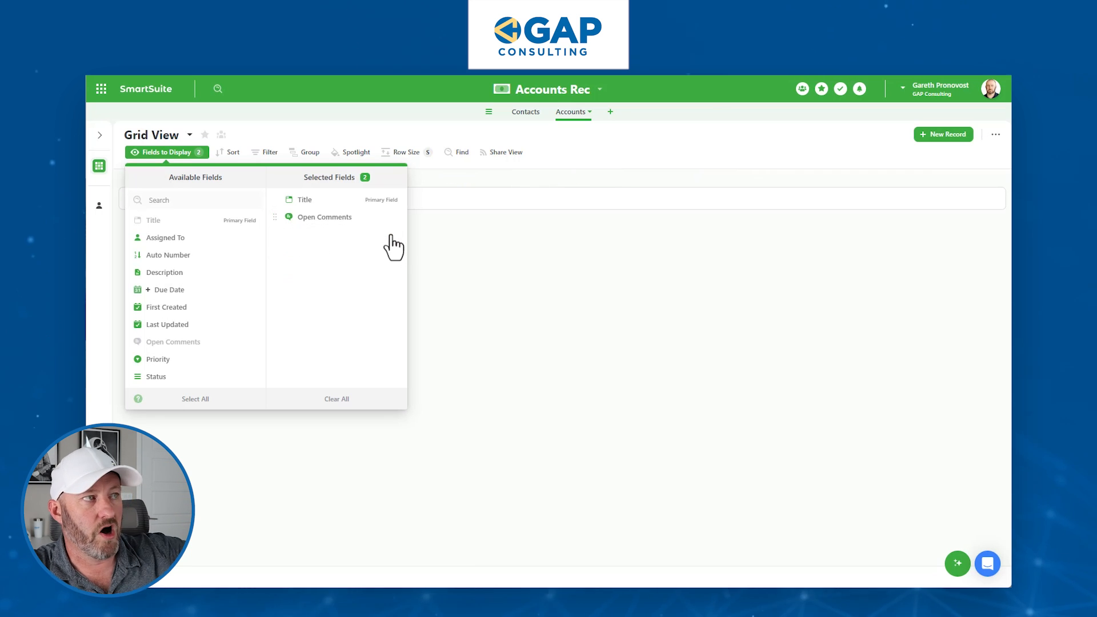
left_click(487, 258)
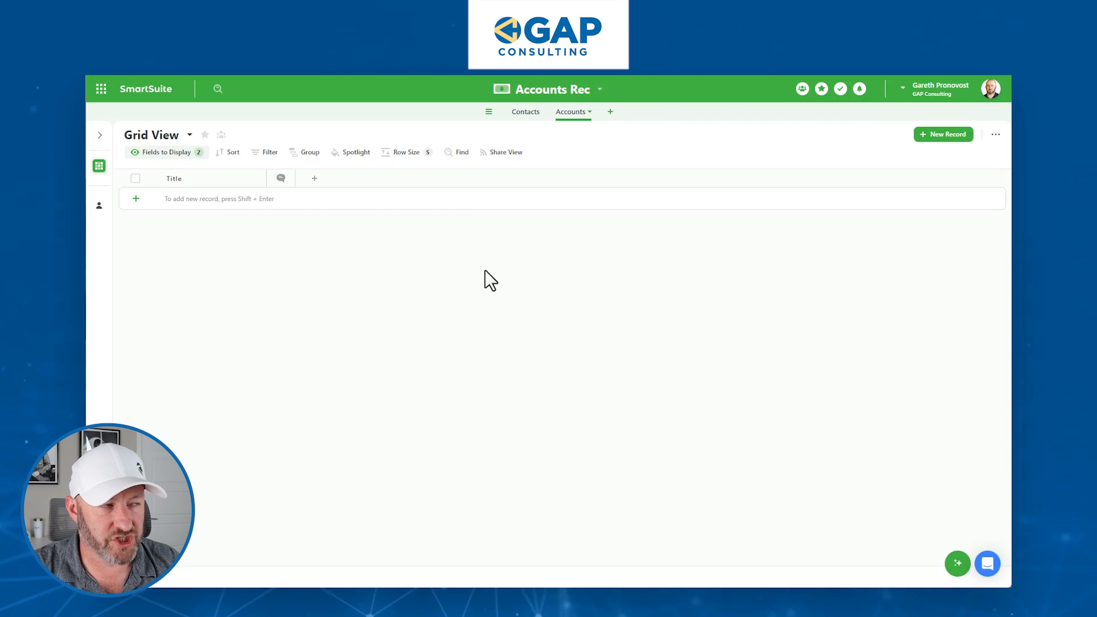
left_click(314, 179)
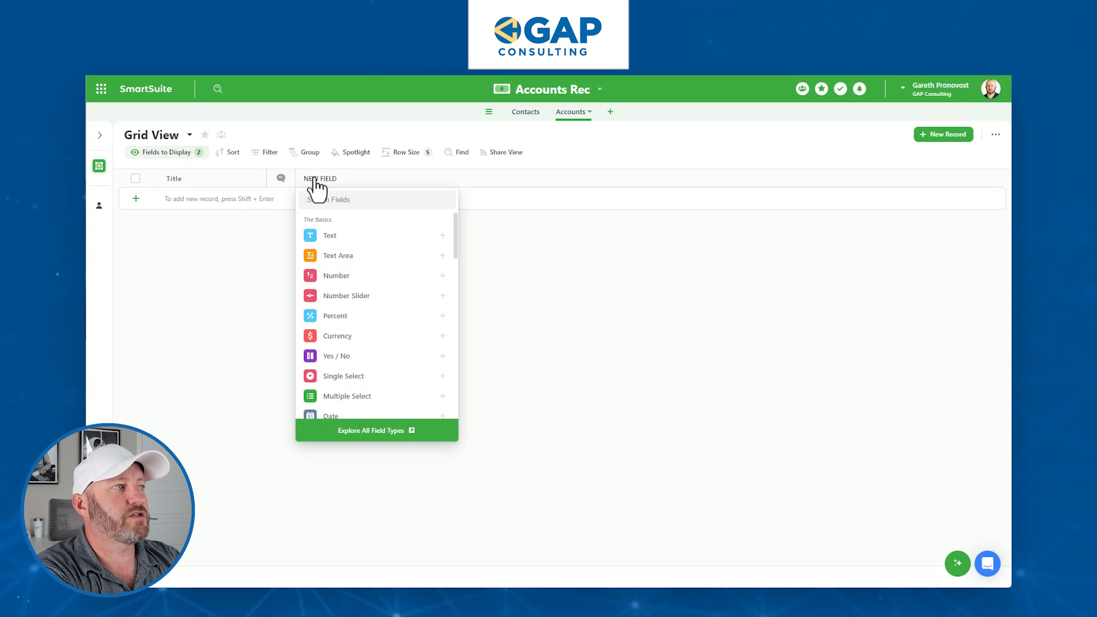
Add a Linked Record field named 'Link to Contacts' pointing at the Contacts table.
type("link")
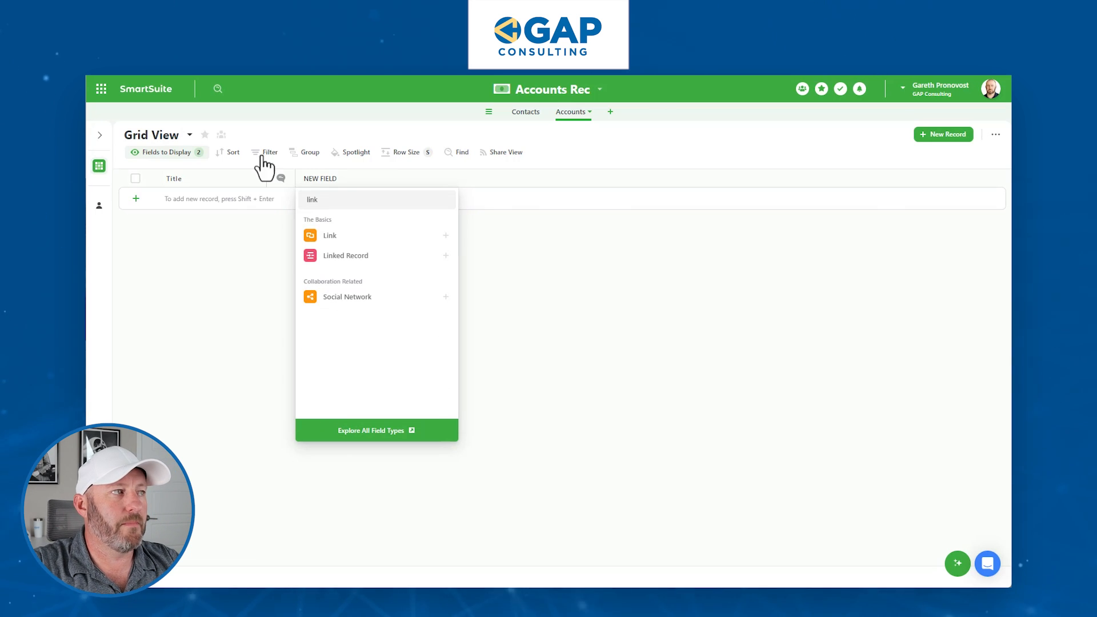
left_click(382, 257)
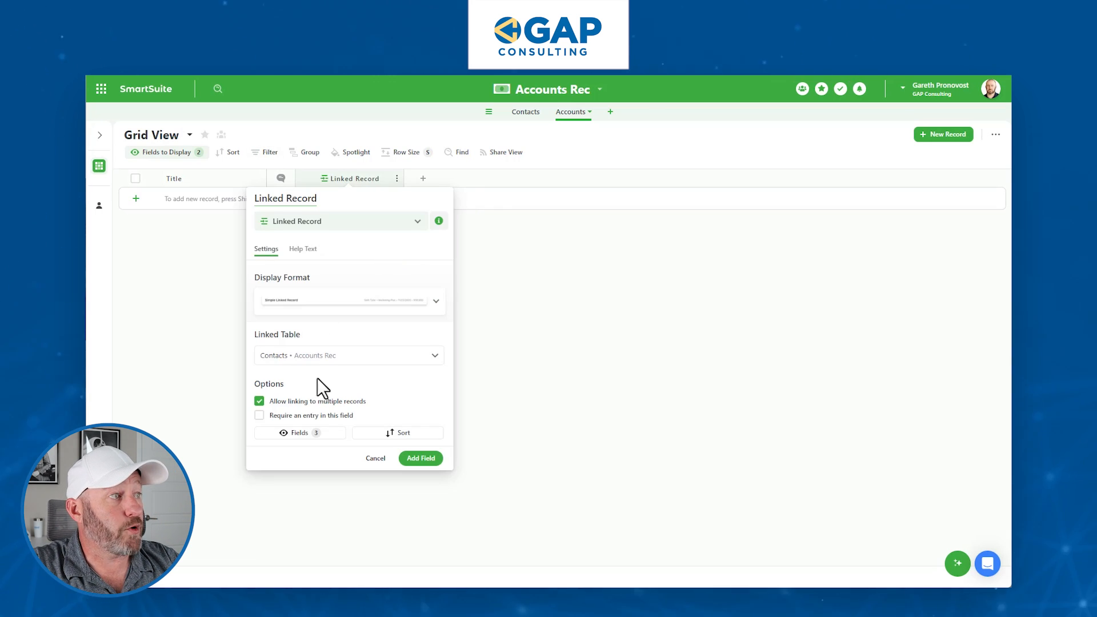
left_click(319, 356)
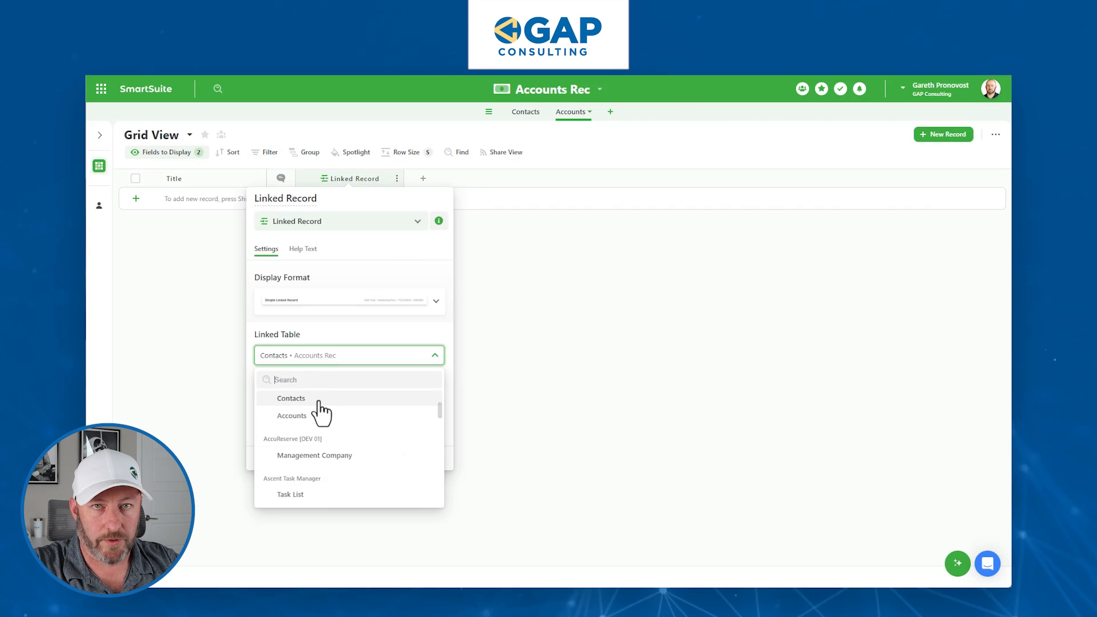
scroll(321, 410, "up", 2)
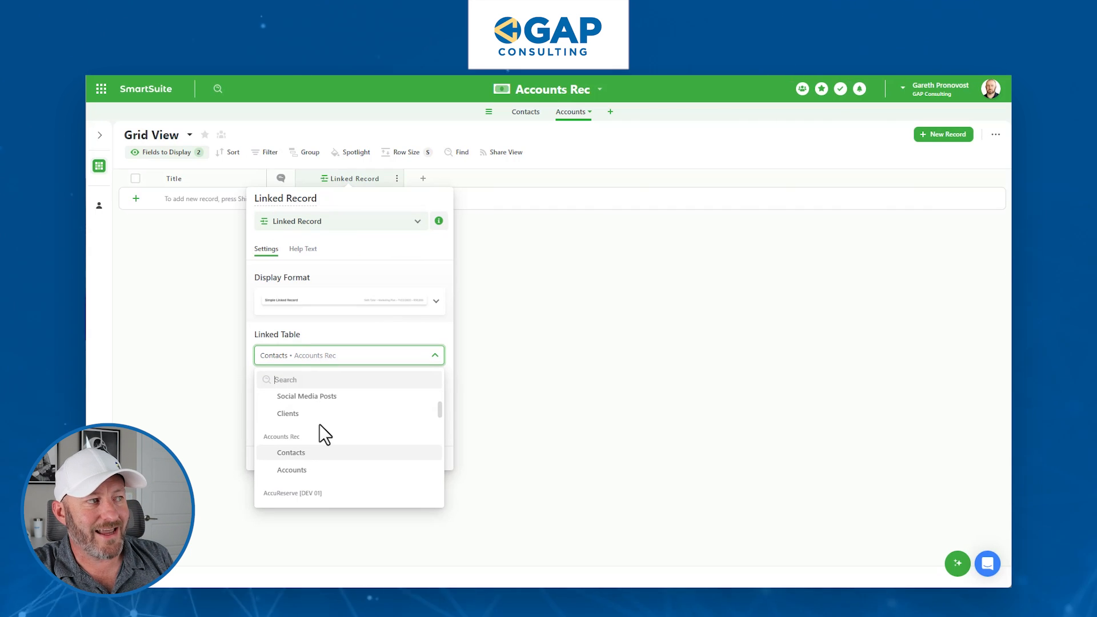
scroll(320, 421, "down", 3)
scroll(337, 433, "up", 1)
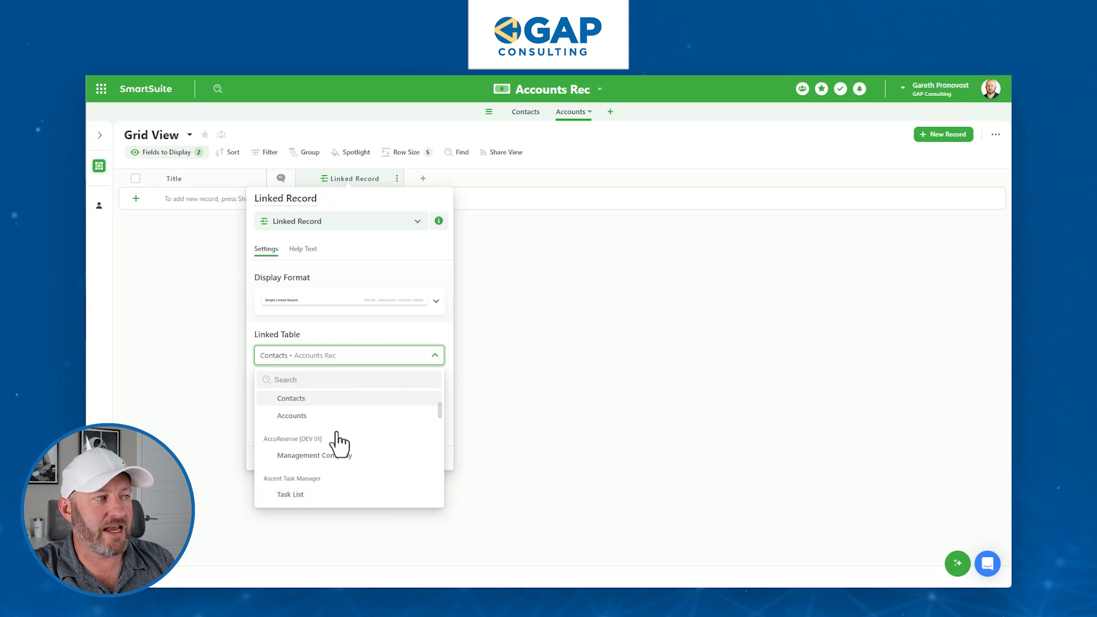
left_click(329, 400)
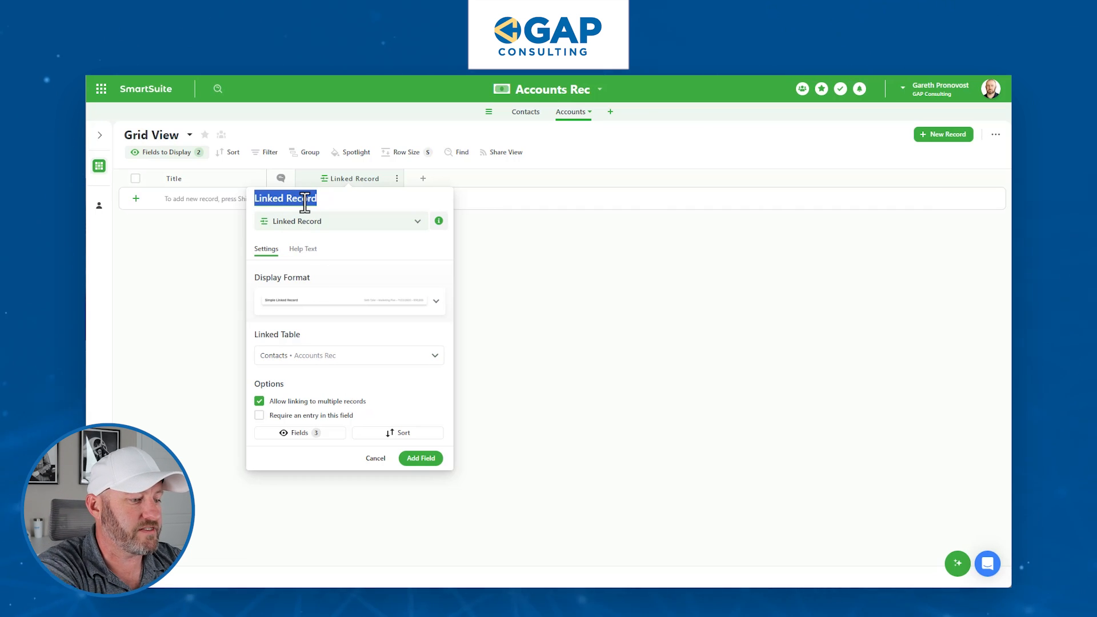
type("Link to Contacts")
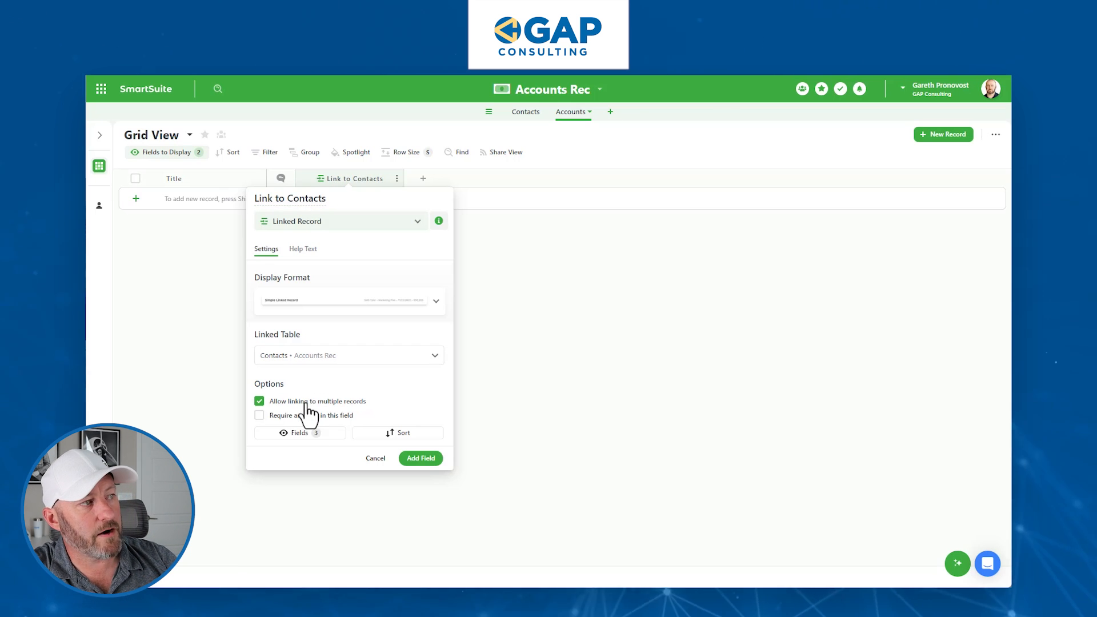
left_click(415, 459)
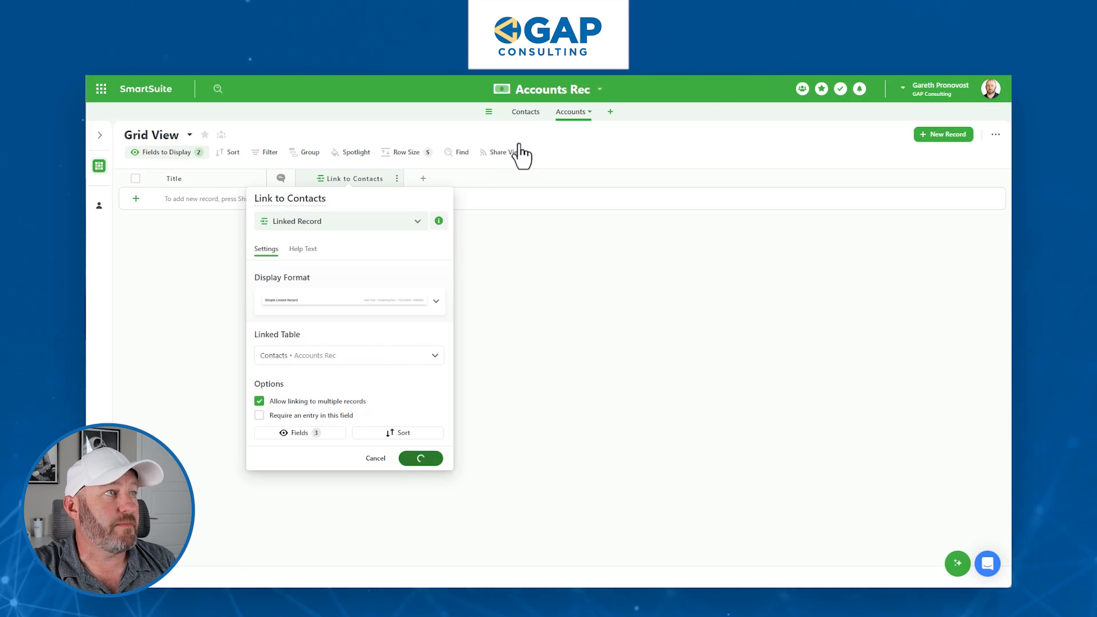
Display the Link to Accounts column in the Contacts grid, then return to Accounts.
left_click(526, 112)
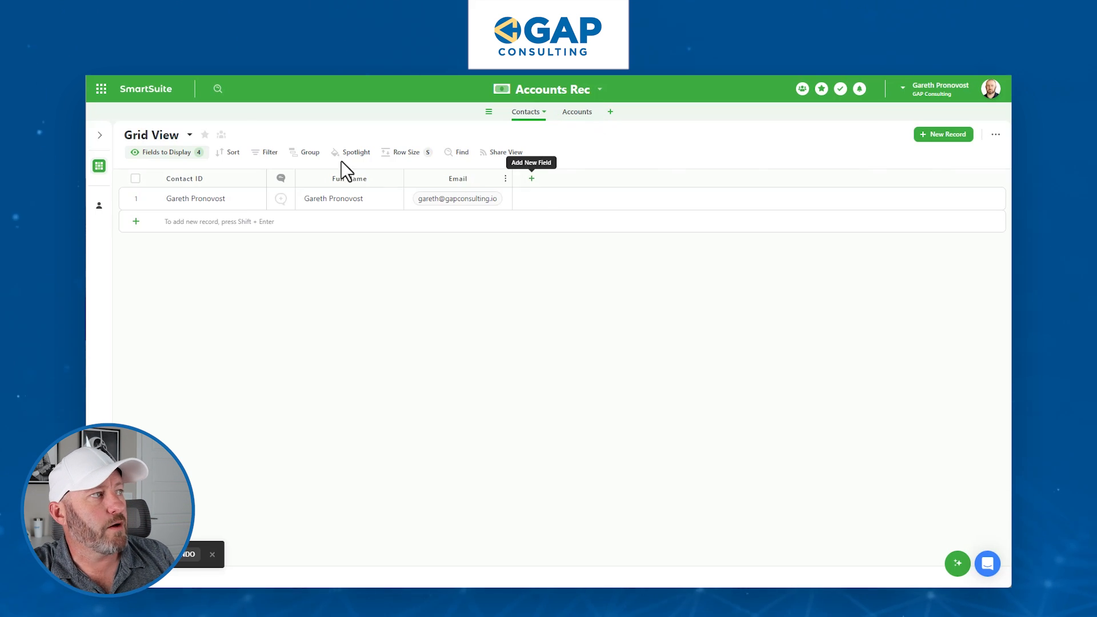
left_click(165, 152)
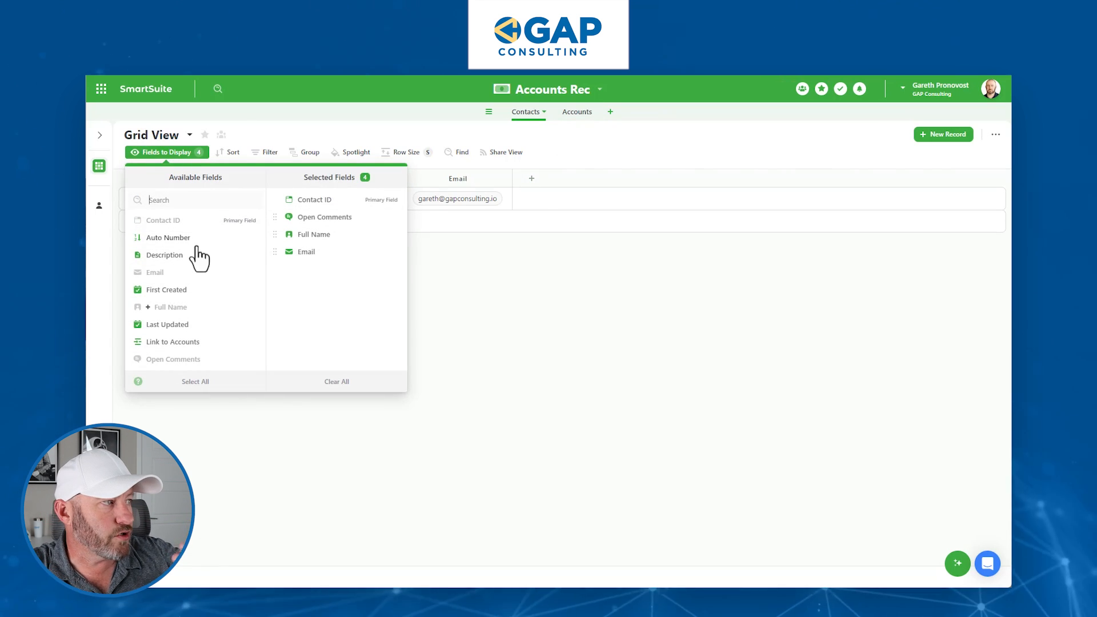
left_click(185, 343)
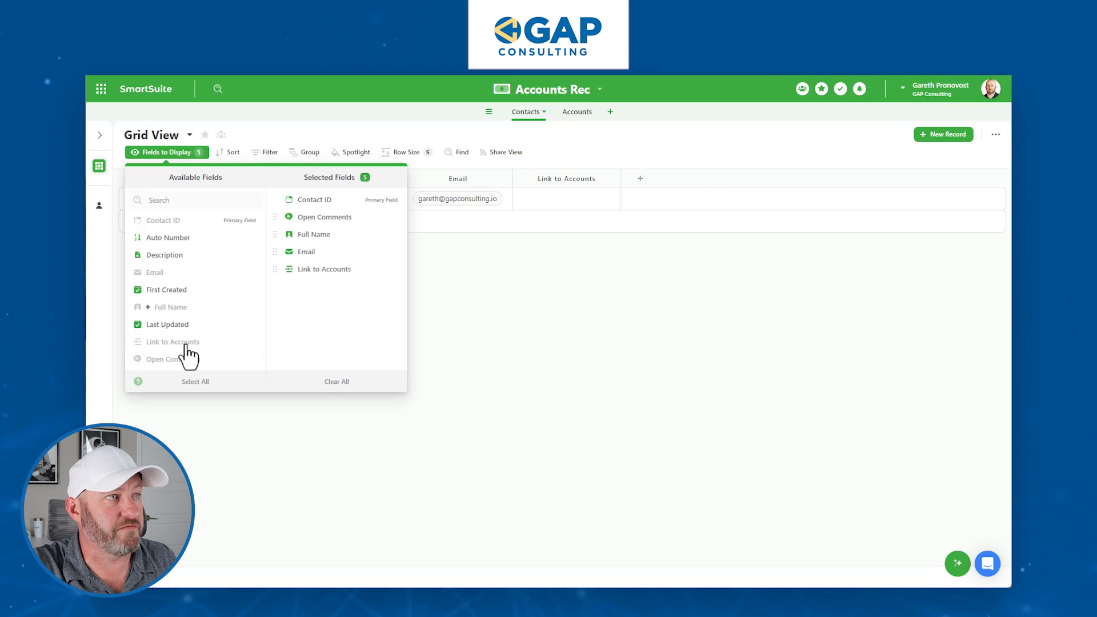
left_click(553, 207)
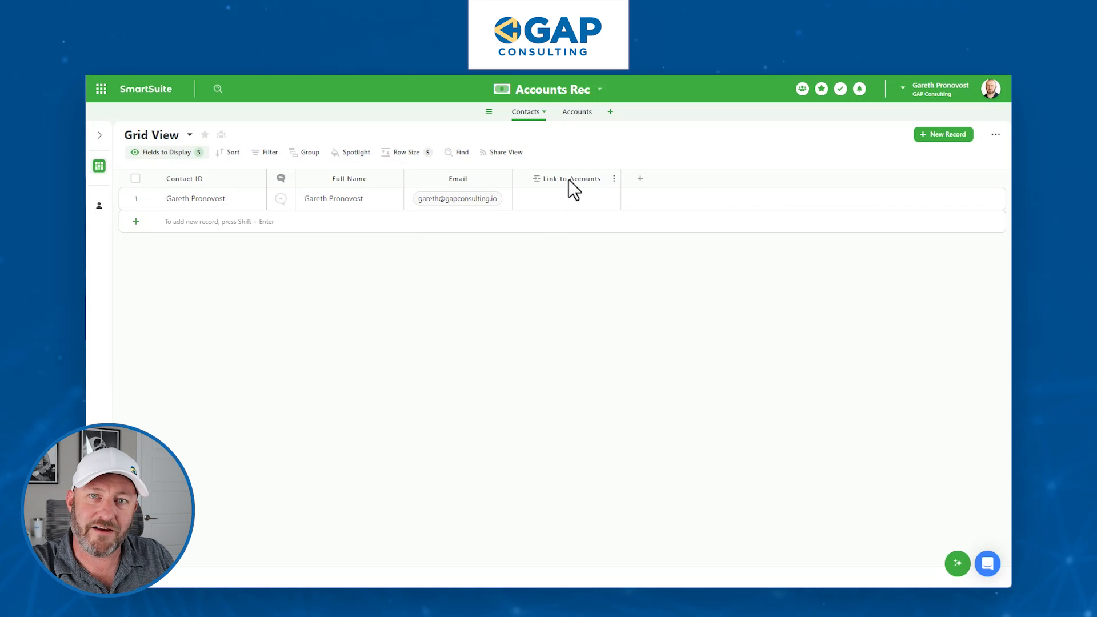
left_click(544, 206)
left_click(567, 177)
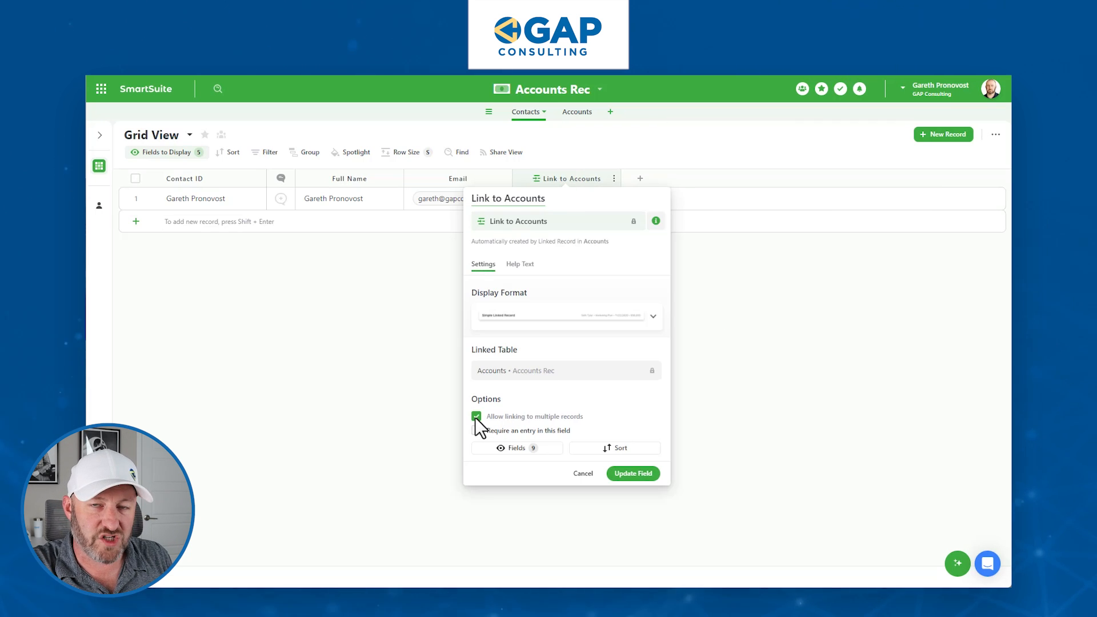
left_click(417, 391)
left_click(576, 118)
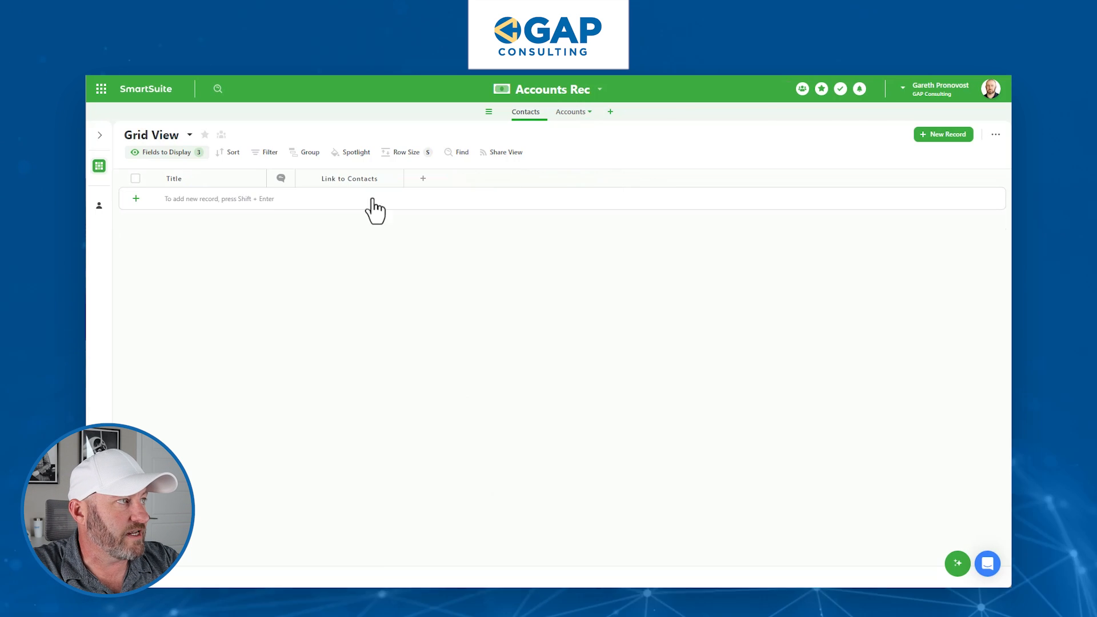
Rename the Accounts table's Title field to Account Name.
left_click(193, 184)
key("ctrl+a")
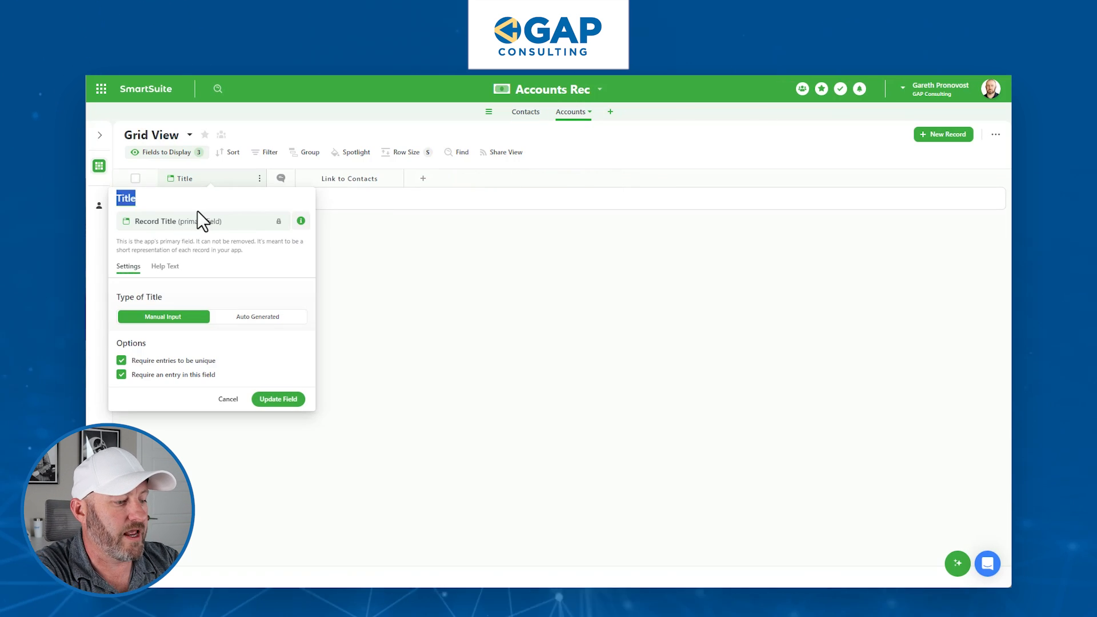
key("BackSpace")
type("Account Name")
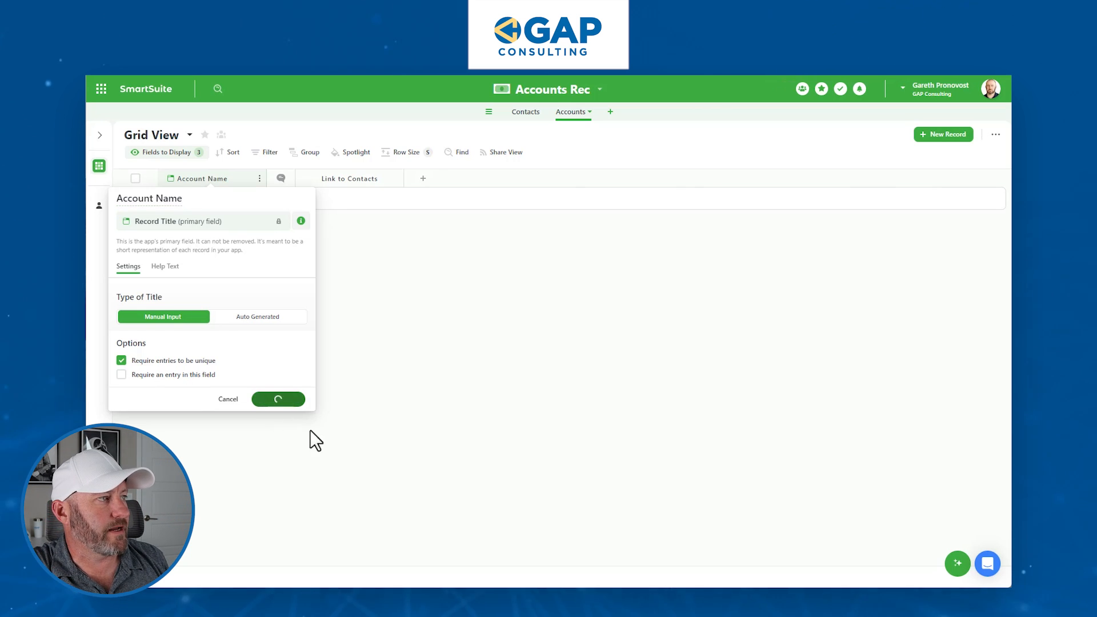
Add a GAP Consulting account record and link it to the existing contact.
left_click(216, 206)
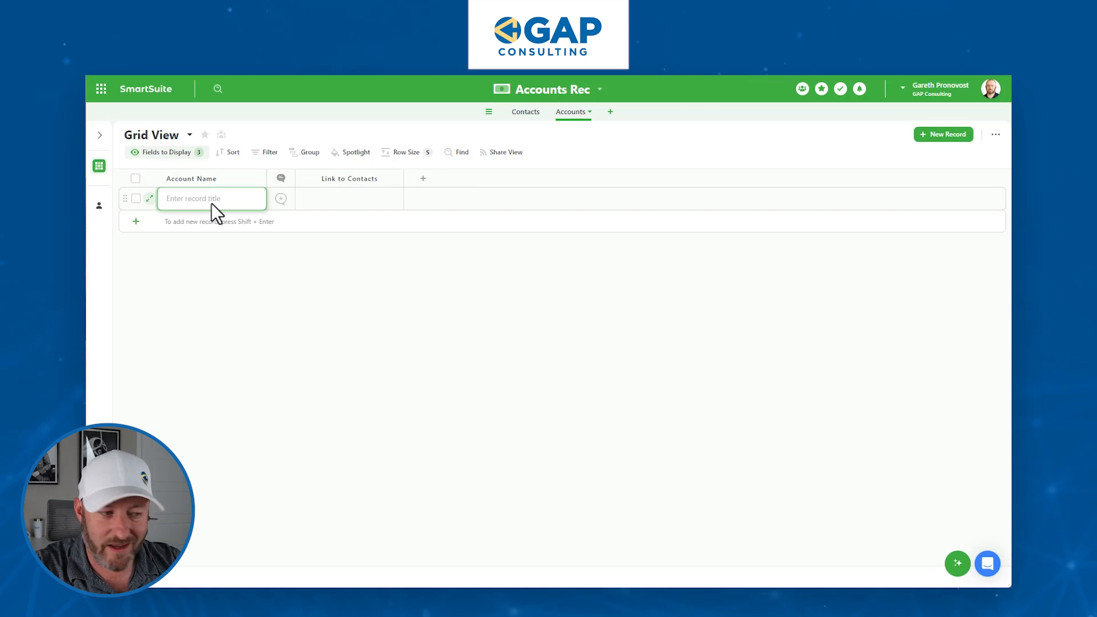
type("GAP Consulting")
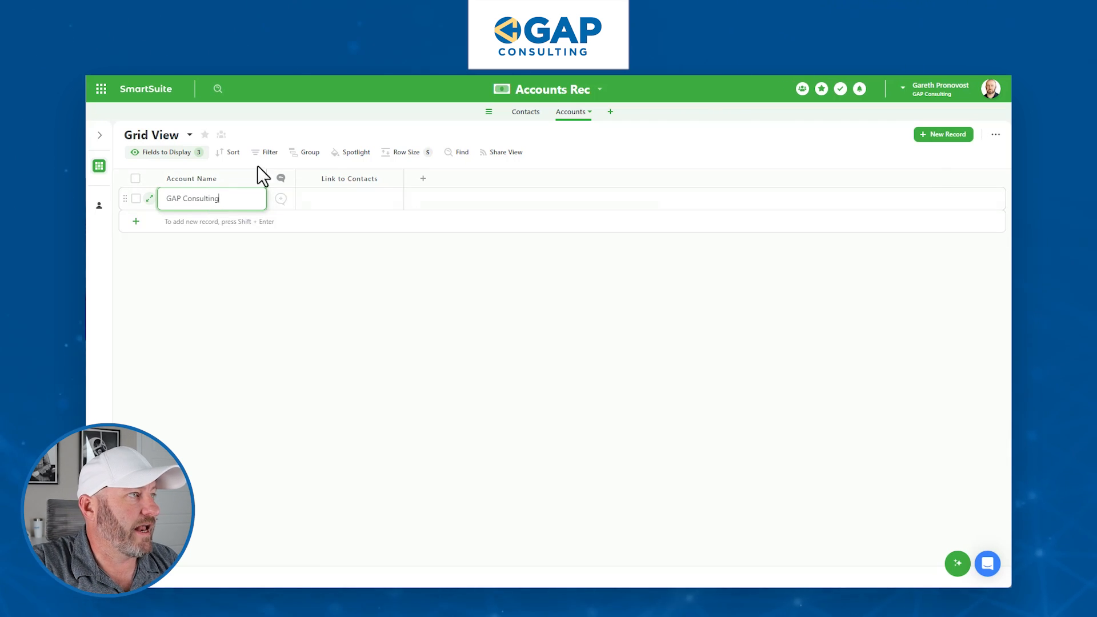
left_click(328, 201)
left_click(417, 276)
left_click(706, 460)
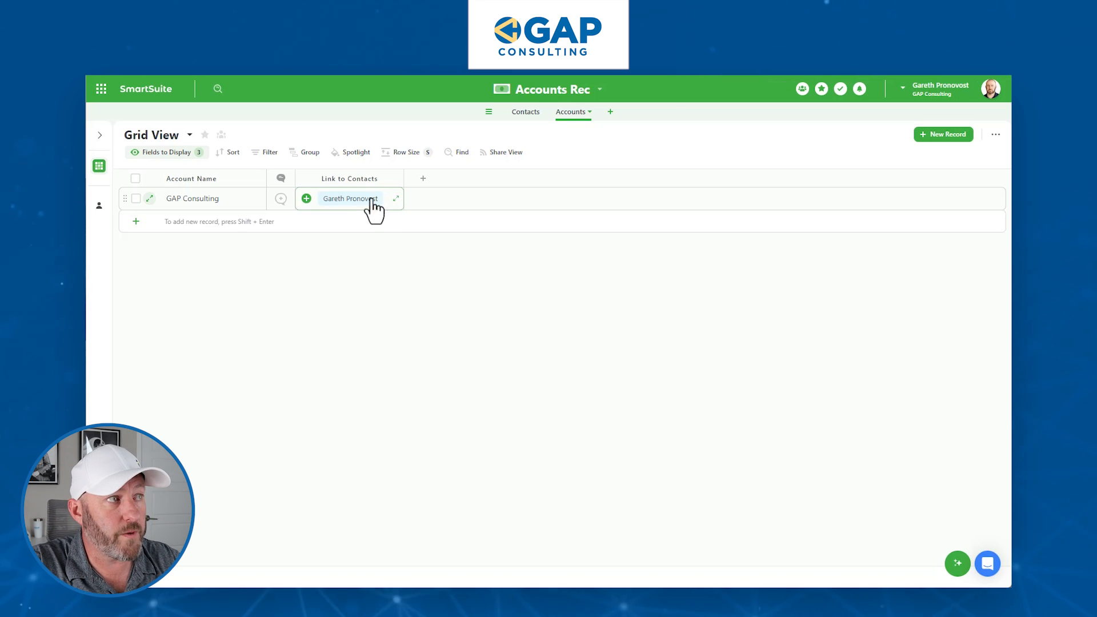
left_click(422, 179)
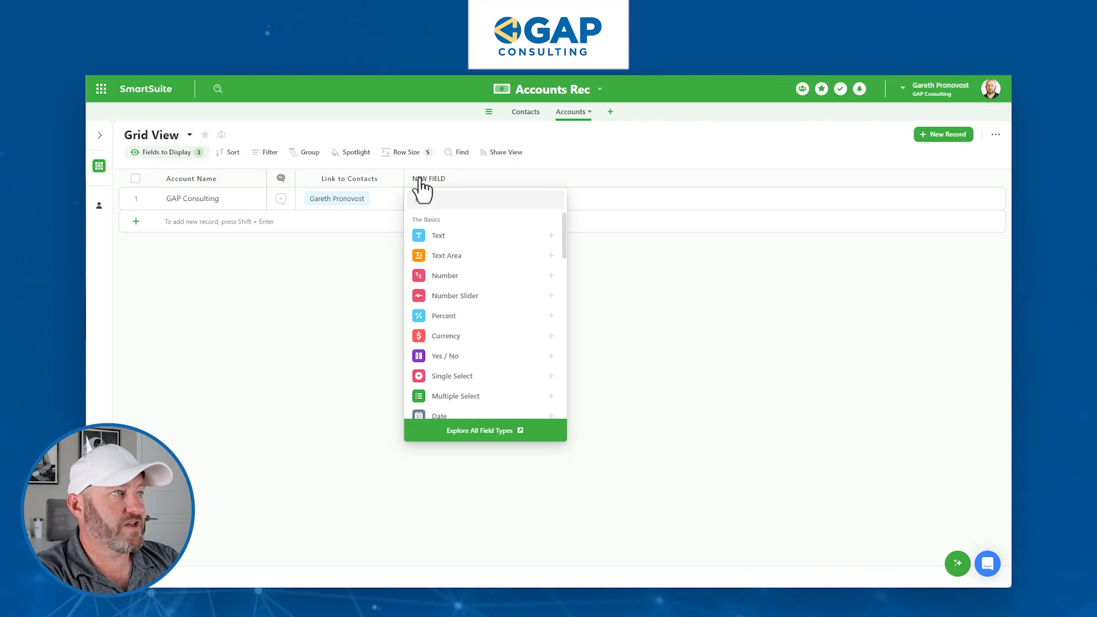
Add an Email from Contact lookup field that pulls the linked contact's Email.
type("lookup")
left_click(454, 236)
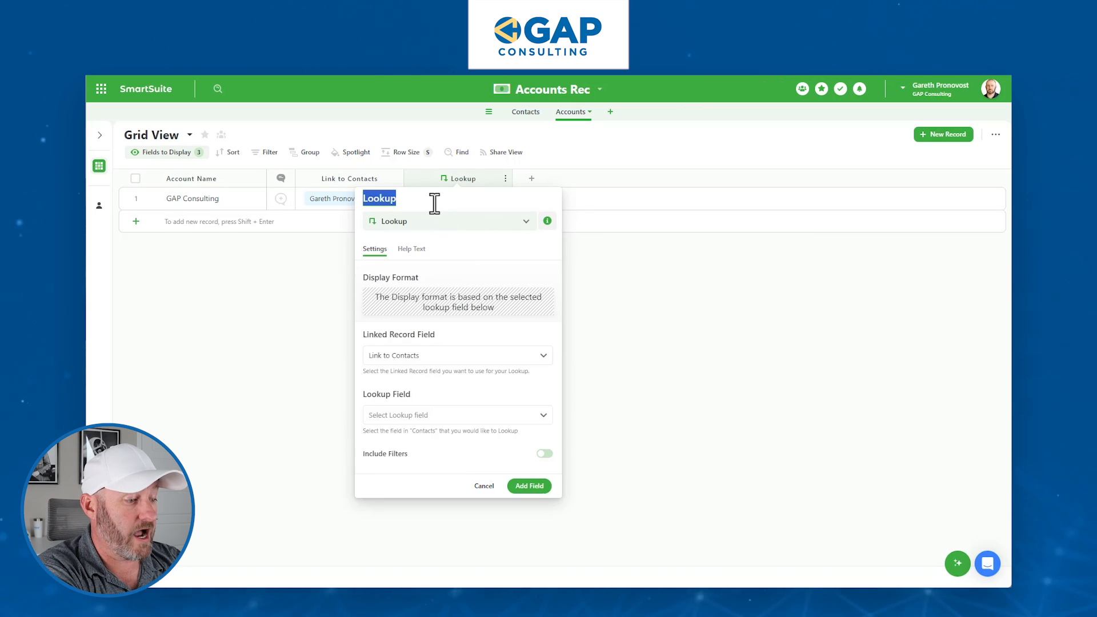
type("Email from")
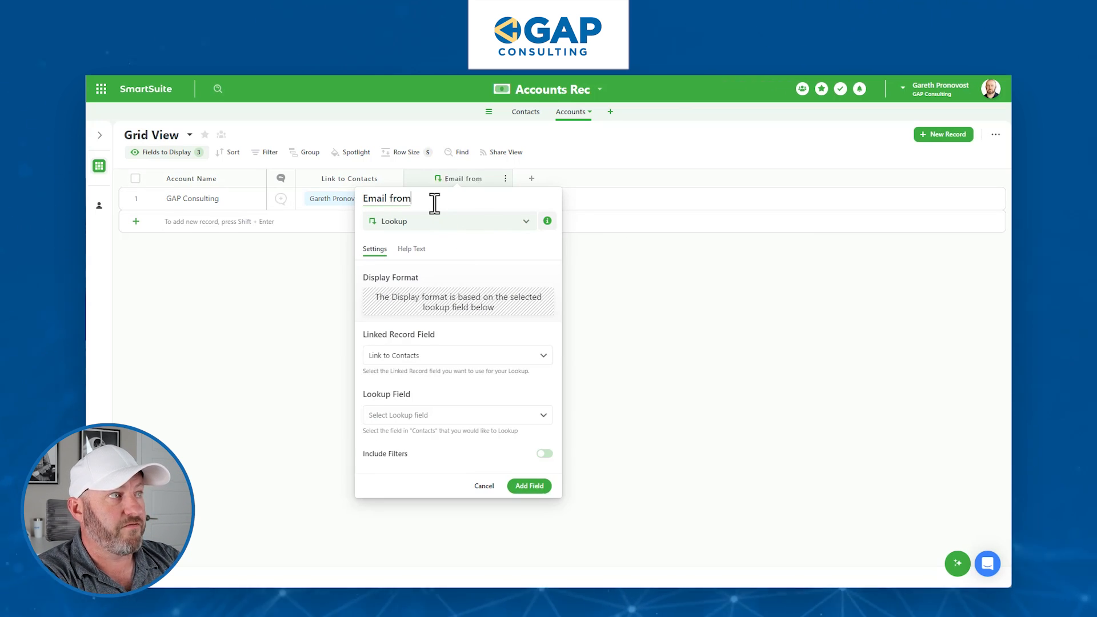
type(" Contact")
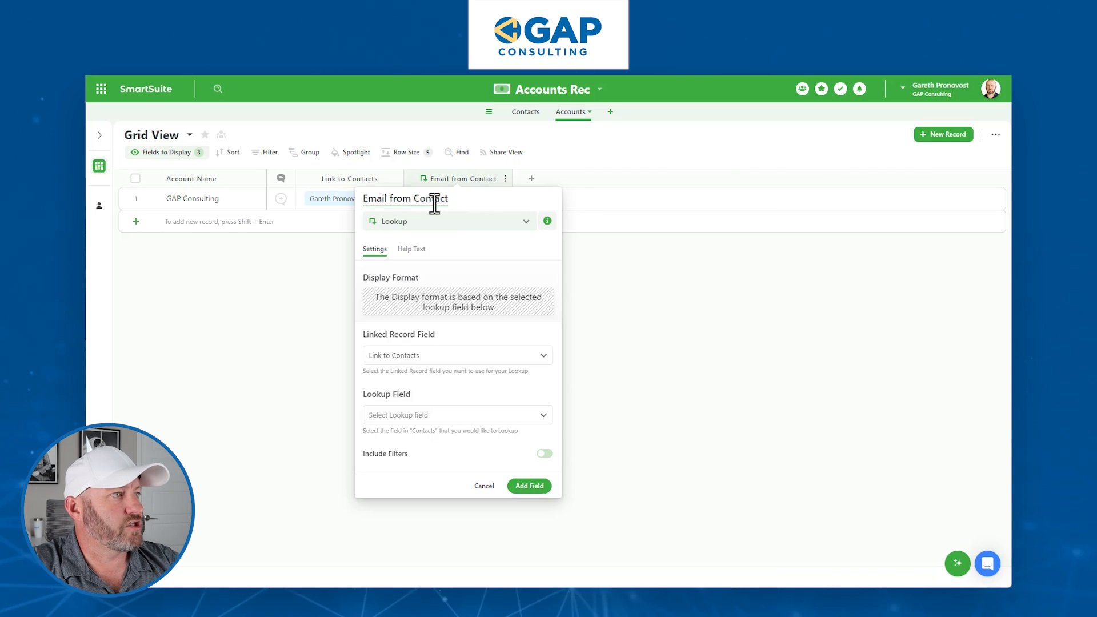
left_click(465, 417)
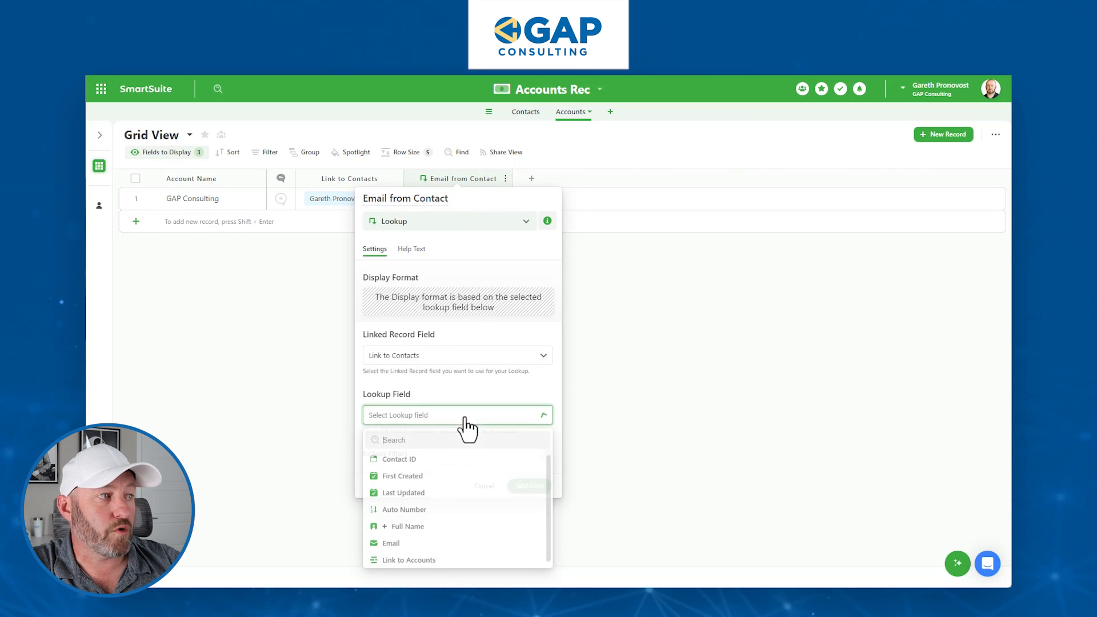
left_click(441, 543)
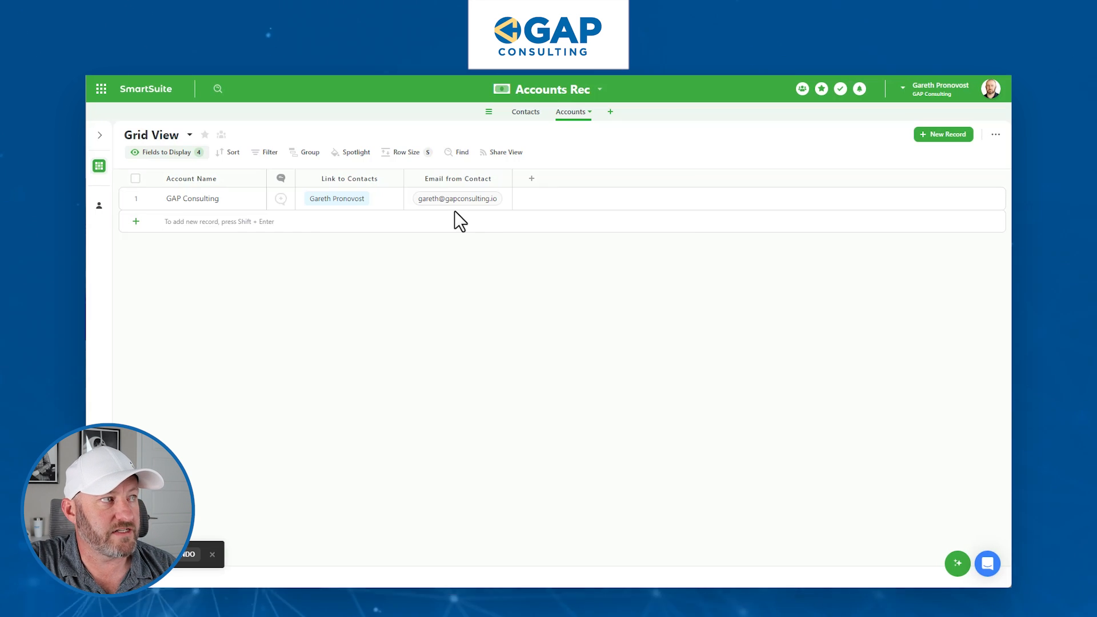
left_click(361, 199)
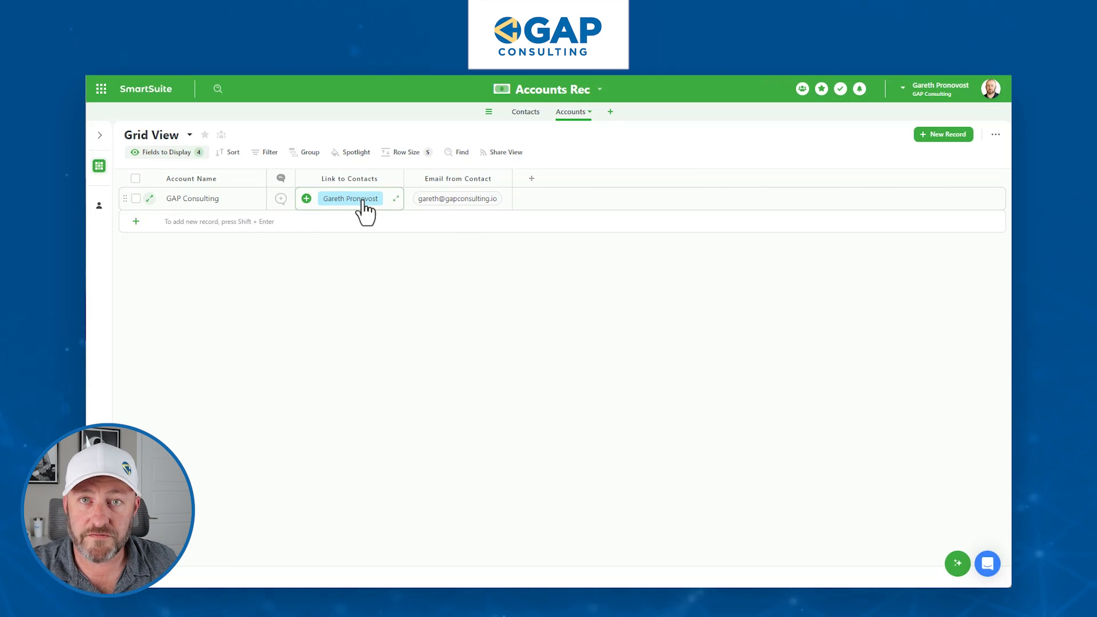
left_click(621, 145)
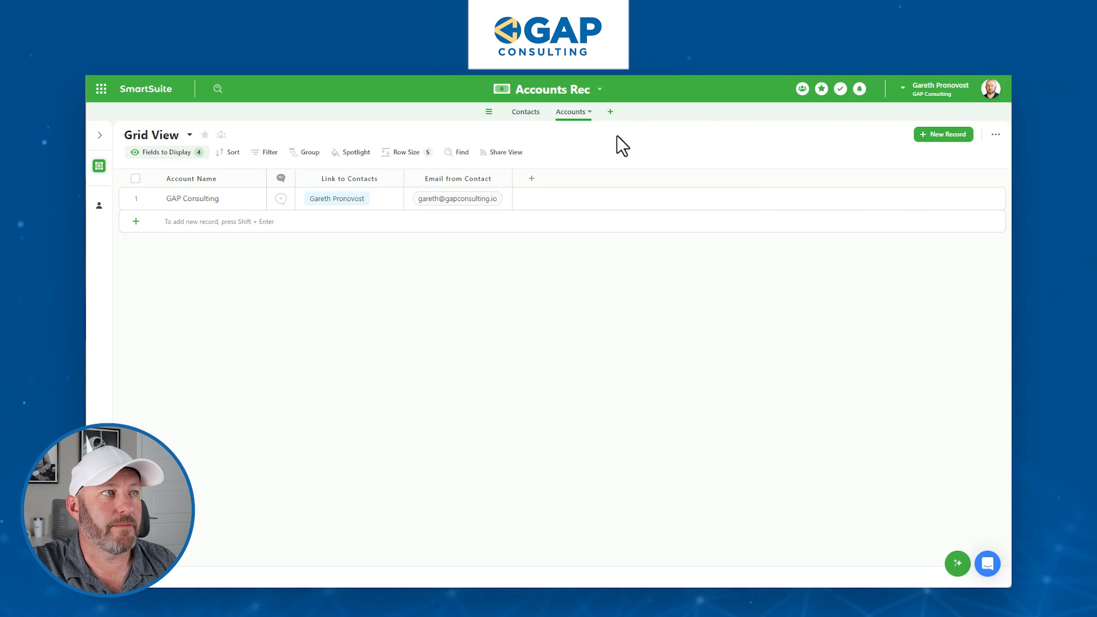
Create a new blank table named AR.
left_click(610, 112)
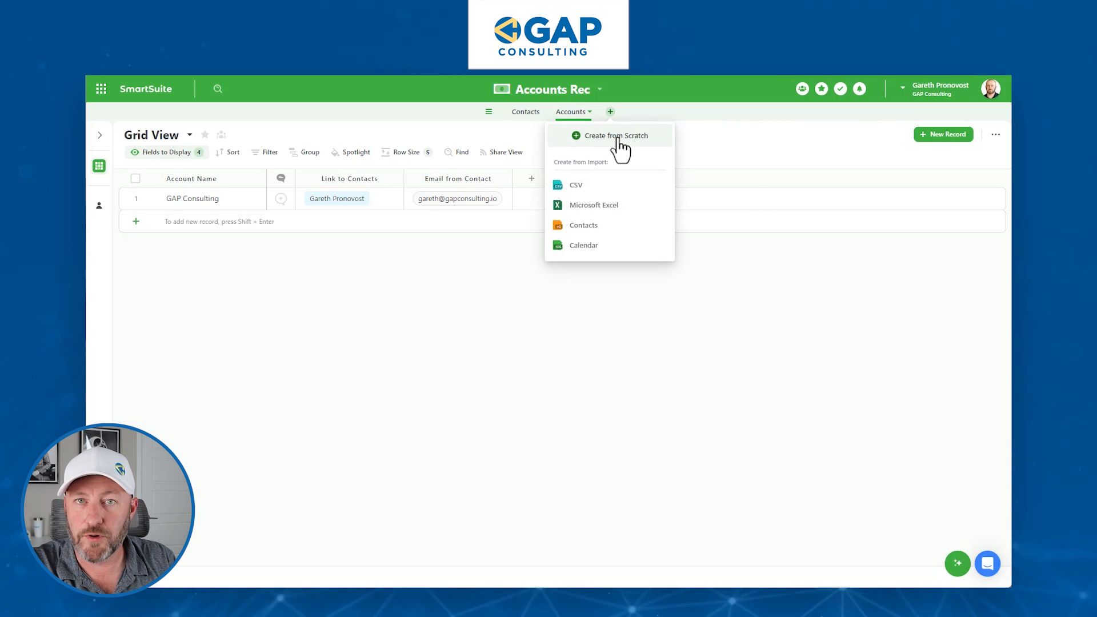
left_click(618, 140)
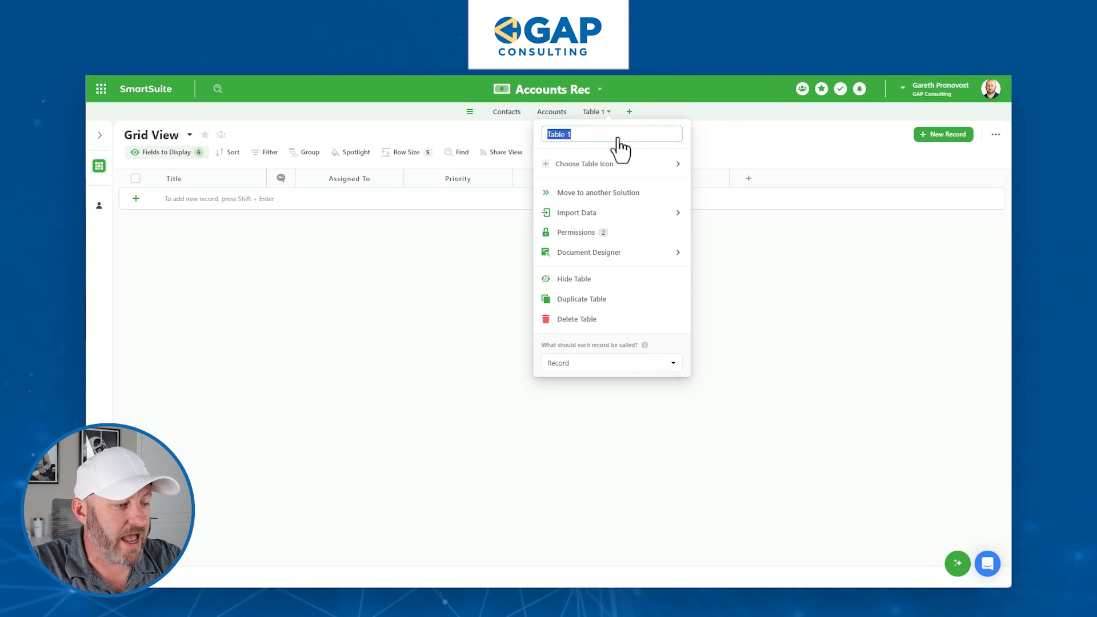
type("AR")
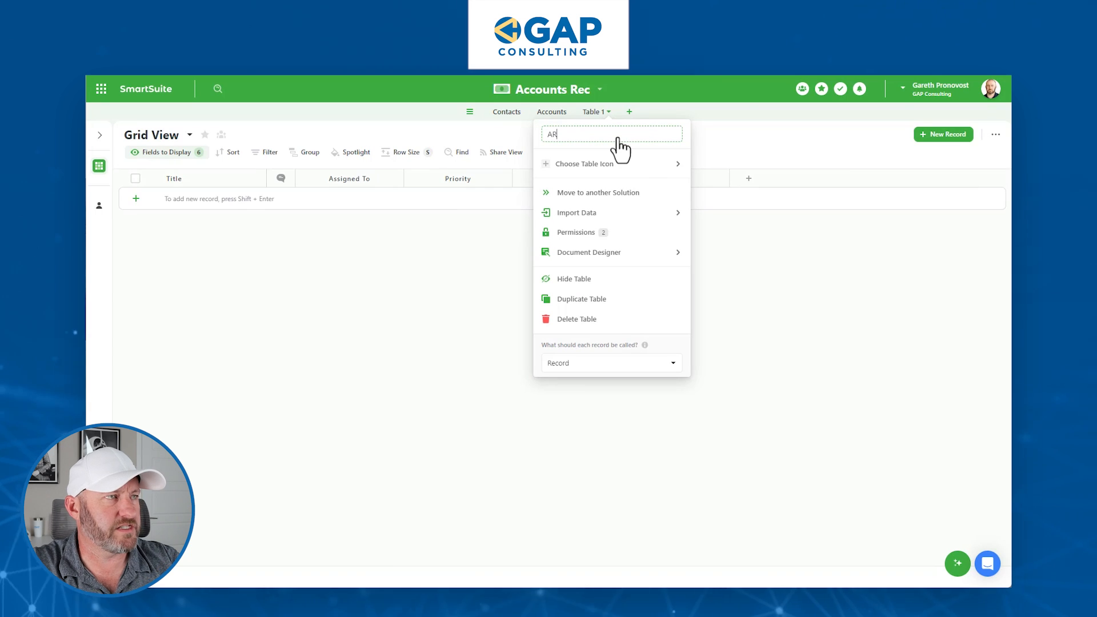
left_click(462, 259)
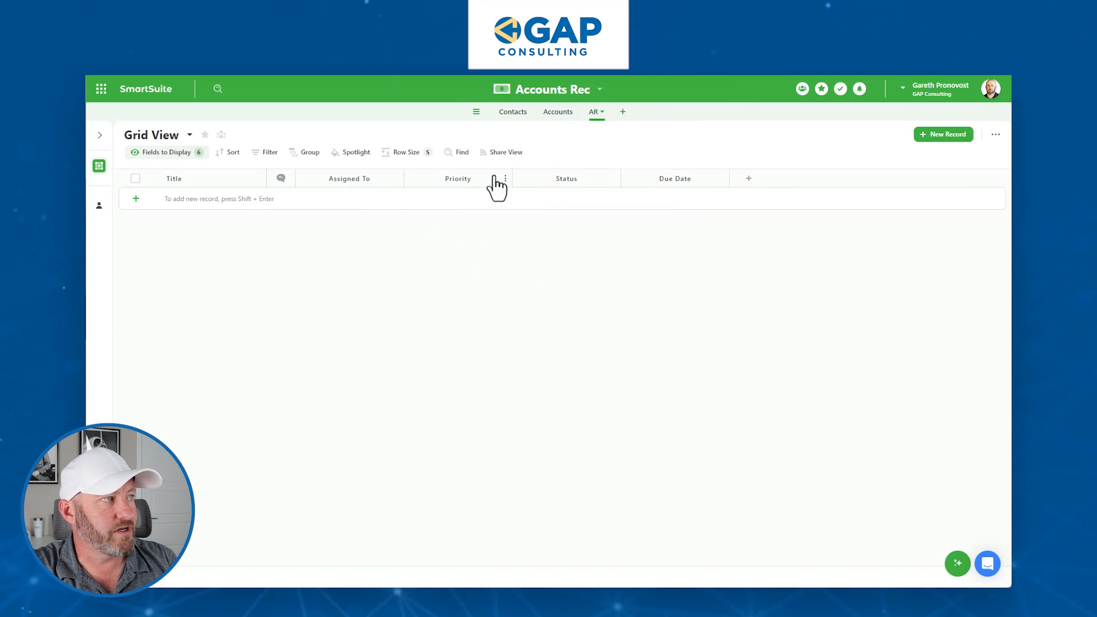
Hide the Assigned To, Priority, Status and Due Date fields in the AR grid.
left_click(176, 153)
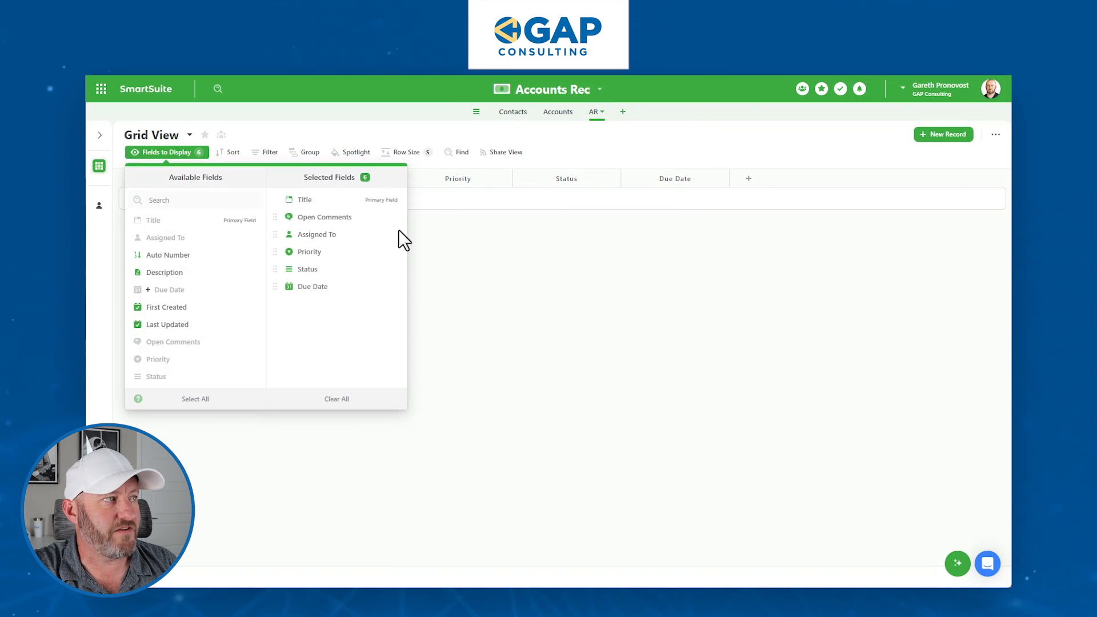
left_click(392, 239)
left_click(392, 238)
left_click(392, 239)
left_click(392, 239)
left_click(461, 297)
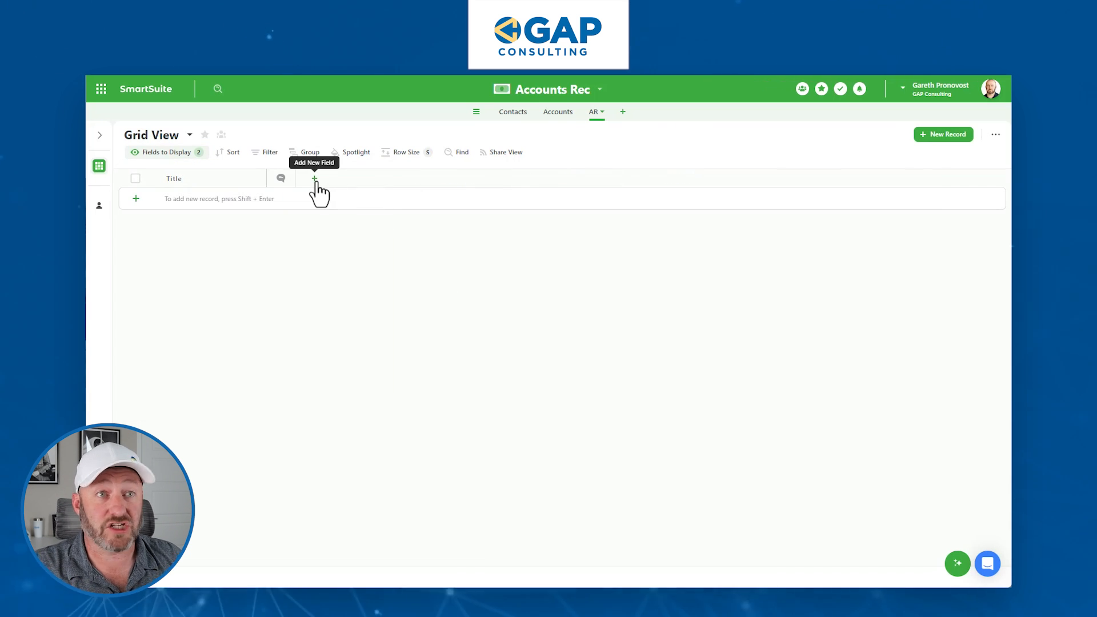
Add an Amount Due currency field to the AR table.
left_click(314, 179)
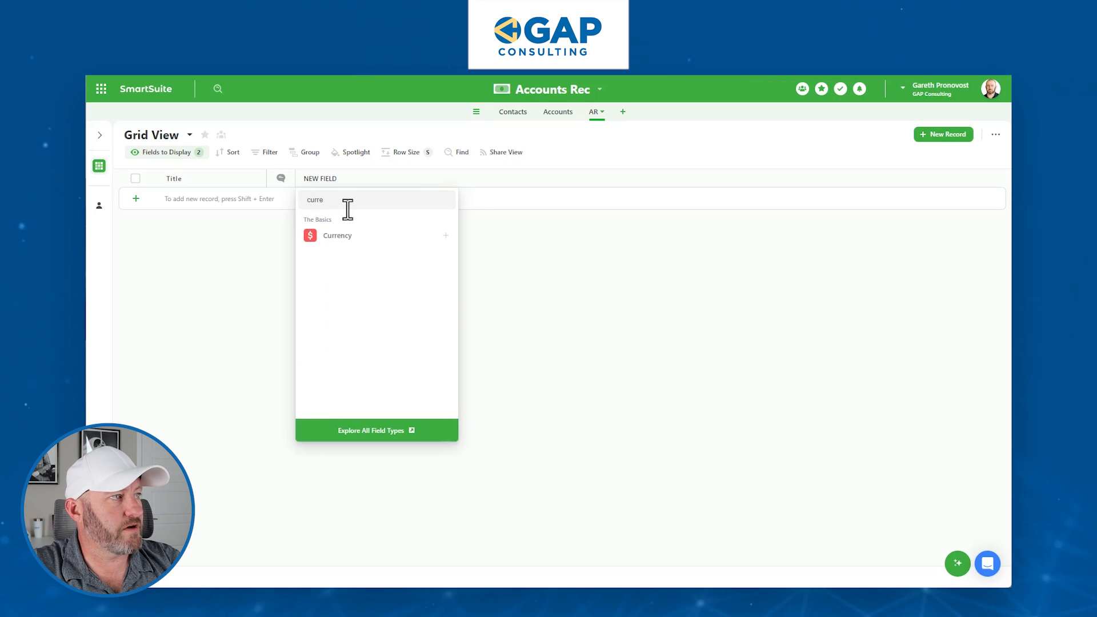
left_click(361, 239)
double_click(337, 195)
type("Amount Due")
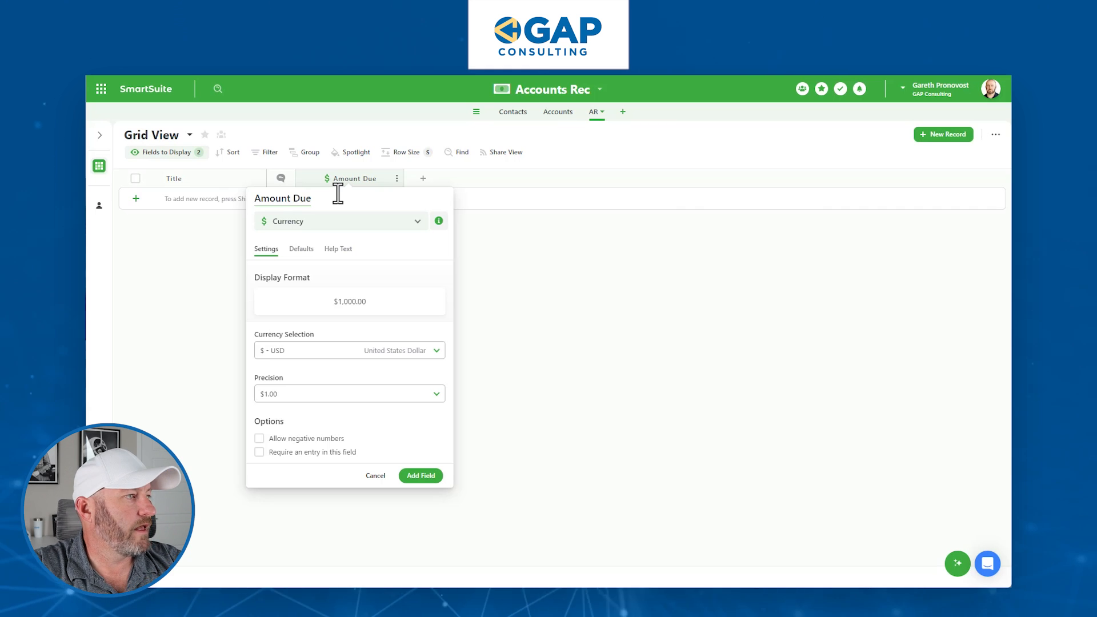
left_click(421, 475)
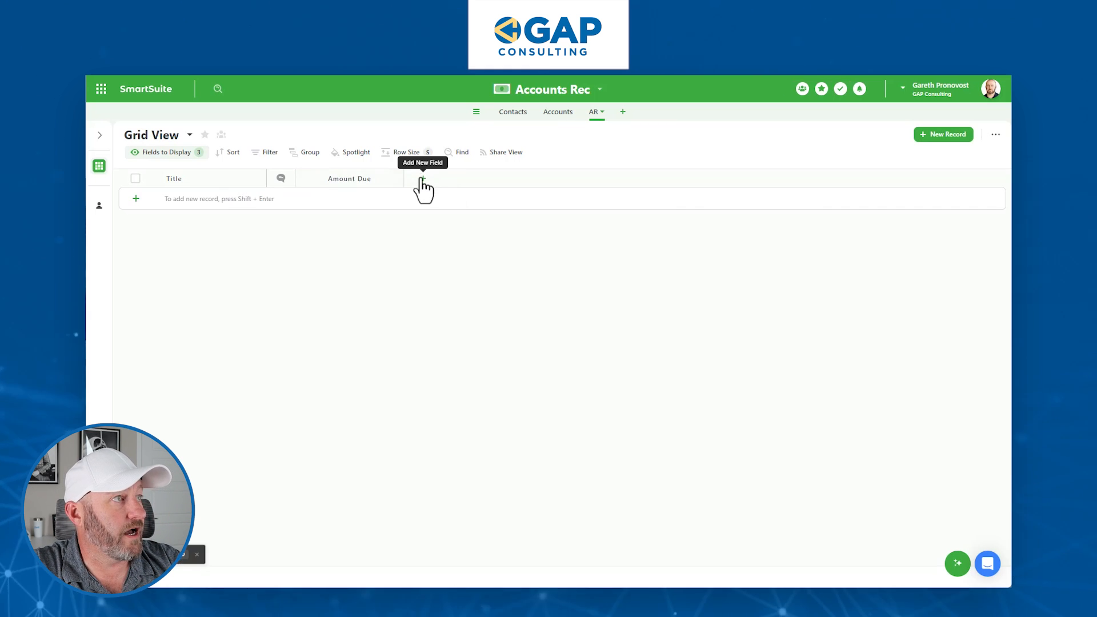
Add a Date Due date field to the AR table.
left_click(423, 179)
type("Date")
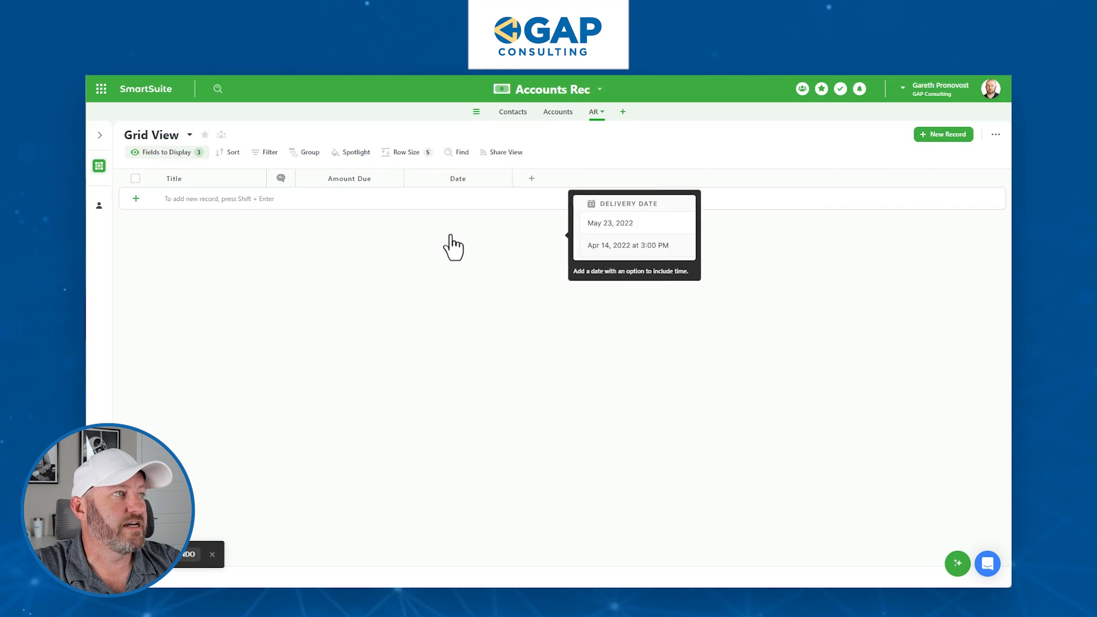
left_click(453, 240)
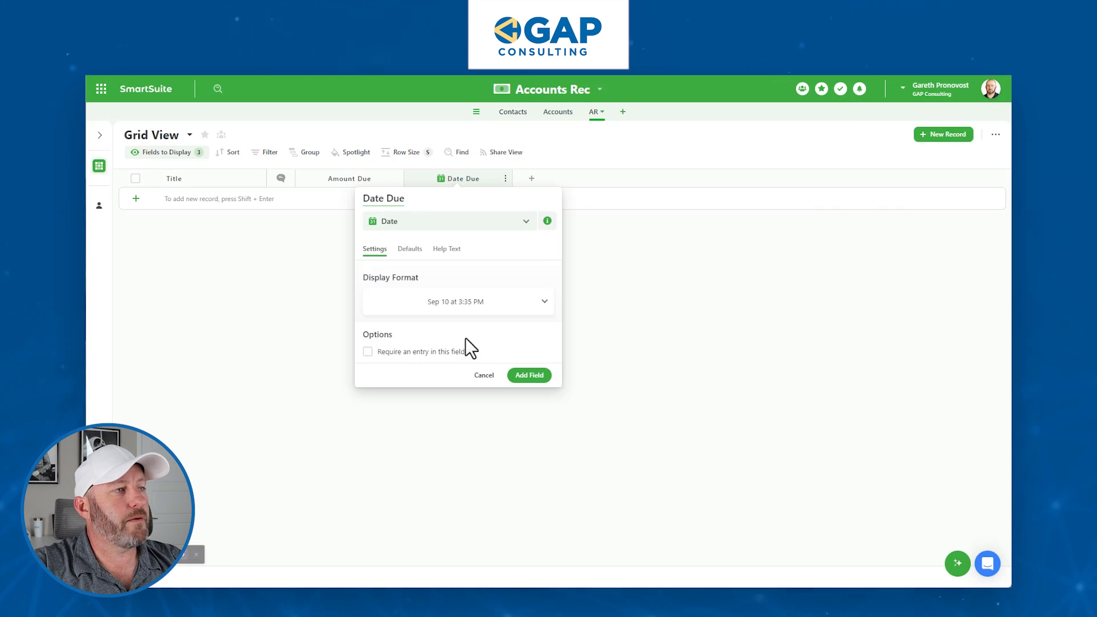
left_click(526, 381)
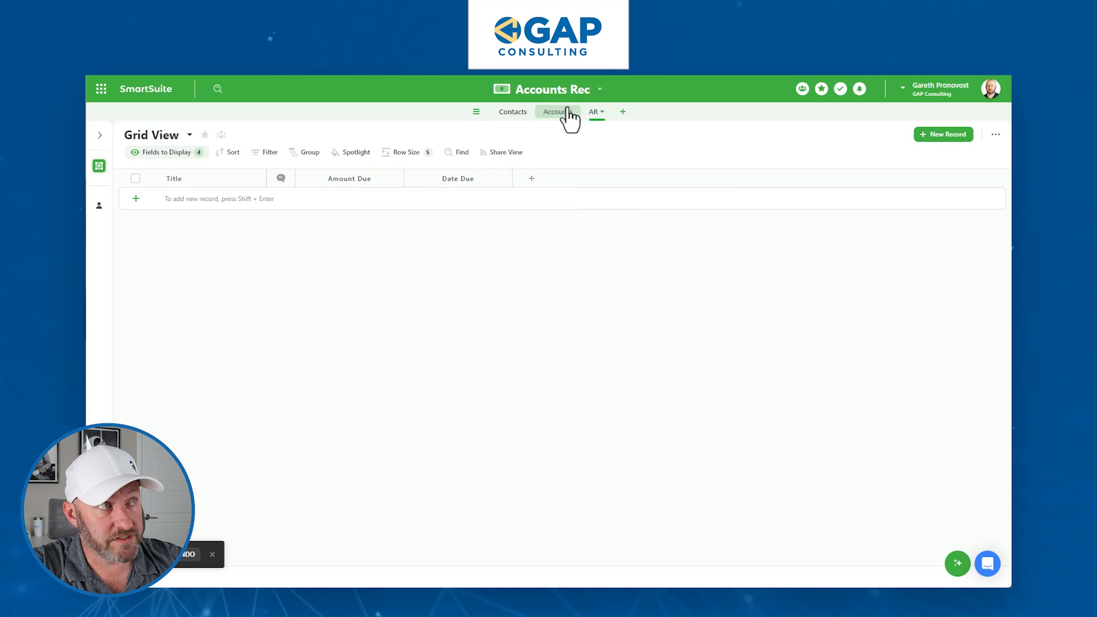
left_click(337, 201)
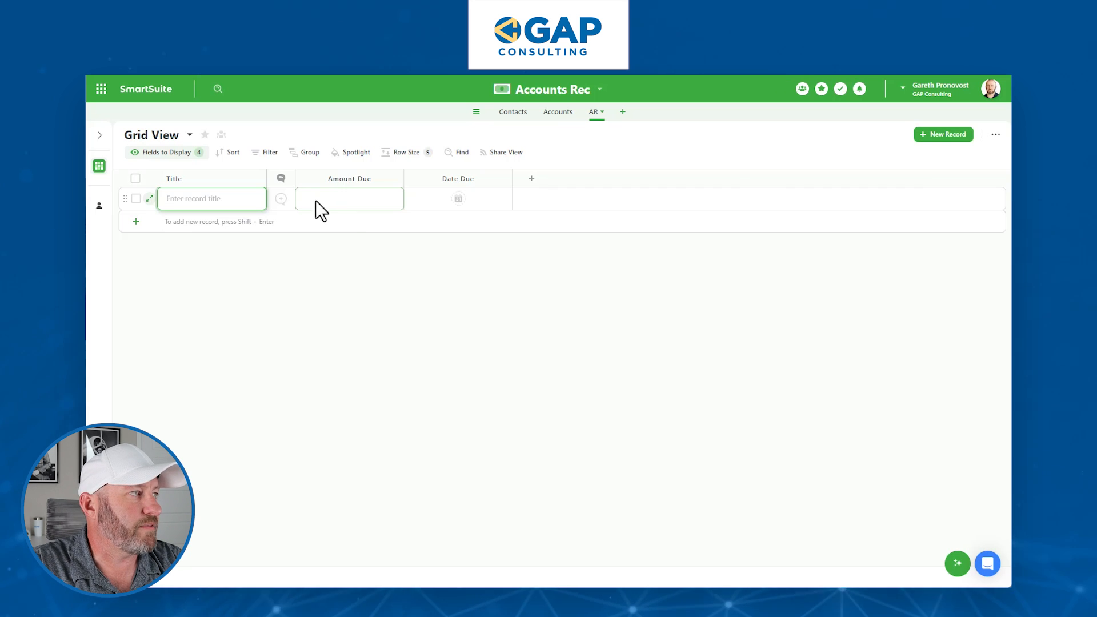
Enter a record 'test' with amount due 150 and due date August 1.
type("test")
left_click(313, 200)
type("150")
left_click(463, 205)
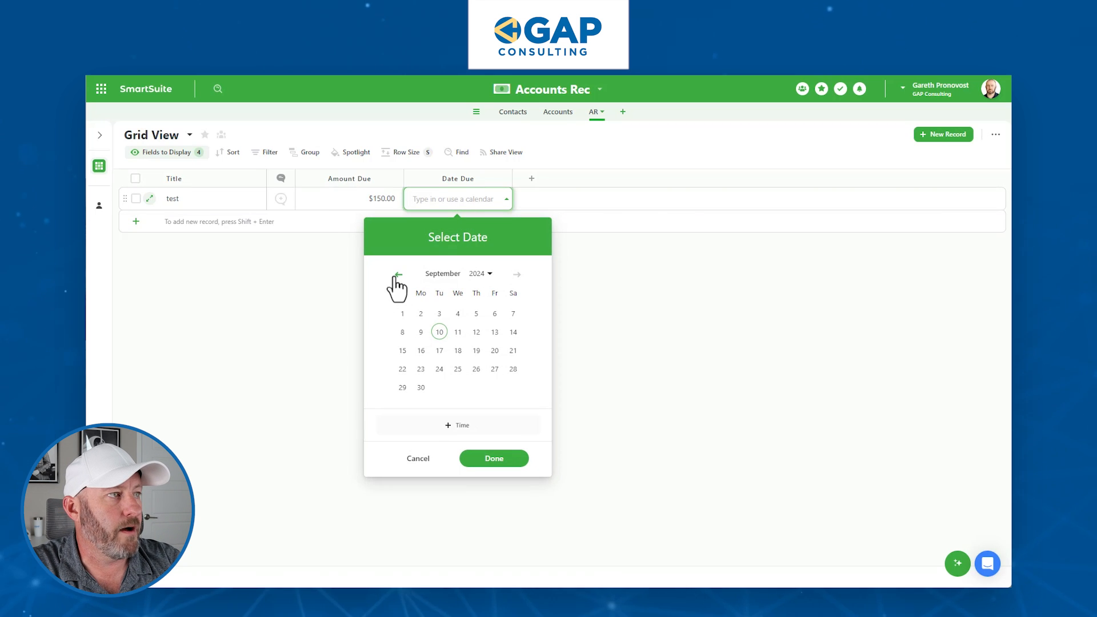
left_click(475, 313)
left_click(618, 324)
Add a second record 'test 2' with amount $250.00 due September 1.
left_click(361, 225)
left_click(354, 221)
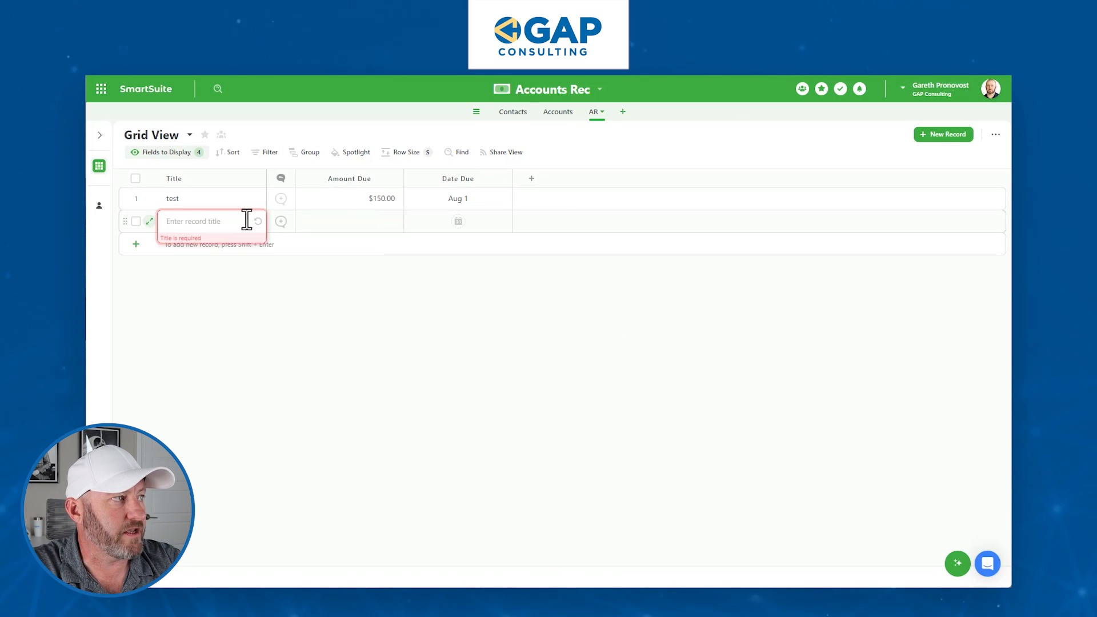
left_click(240, 221)
type("test 2")
left_click(372, 227)
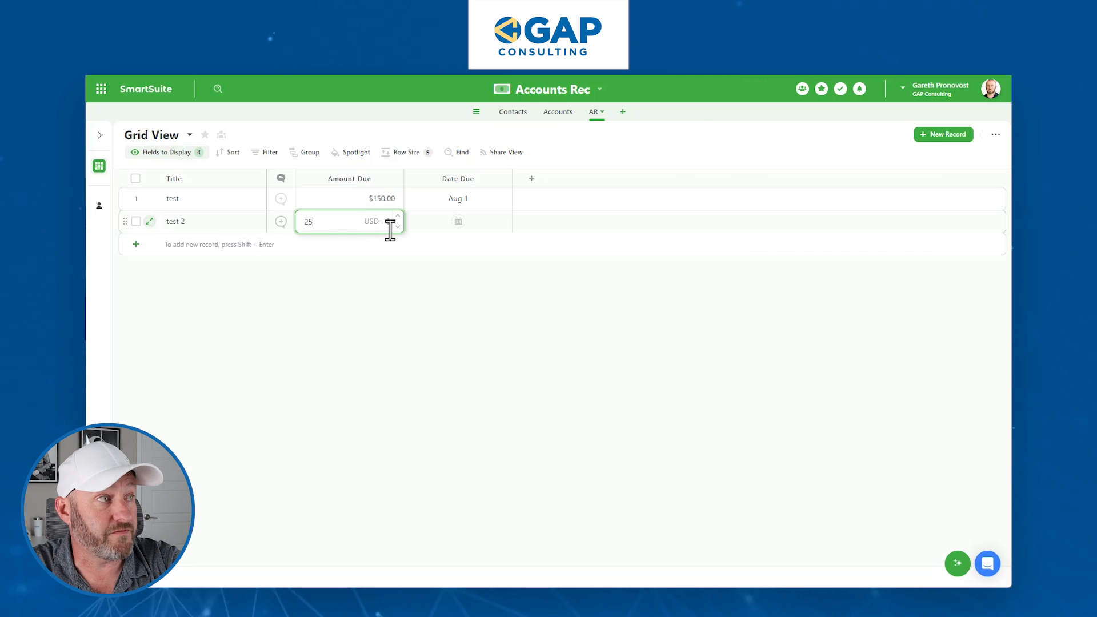
left_click(443, 223)
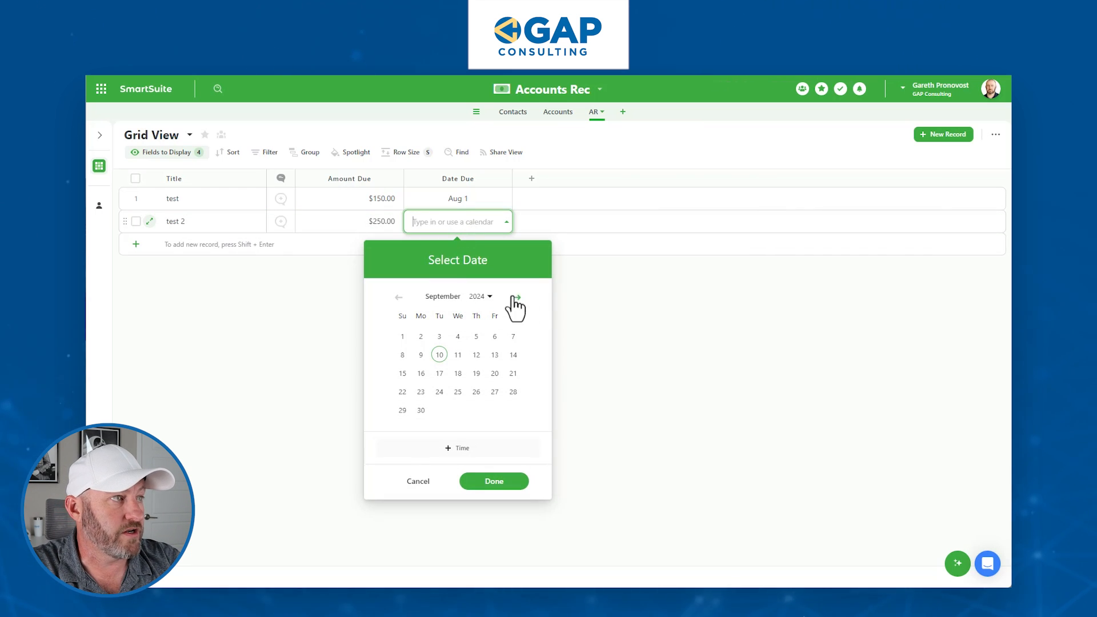
left_click(402, 337)
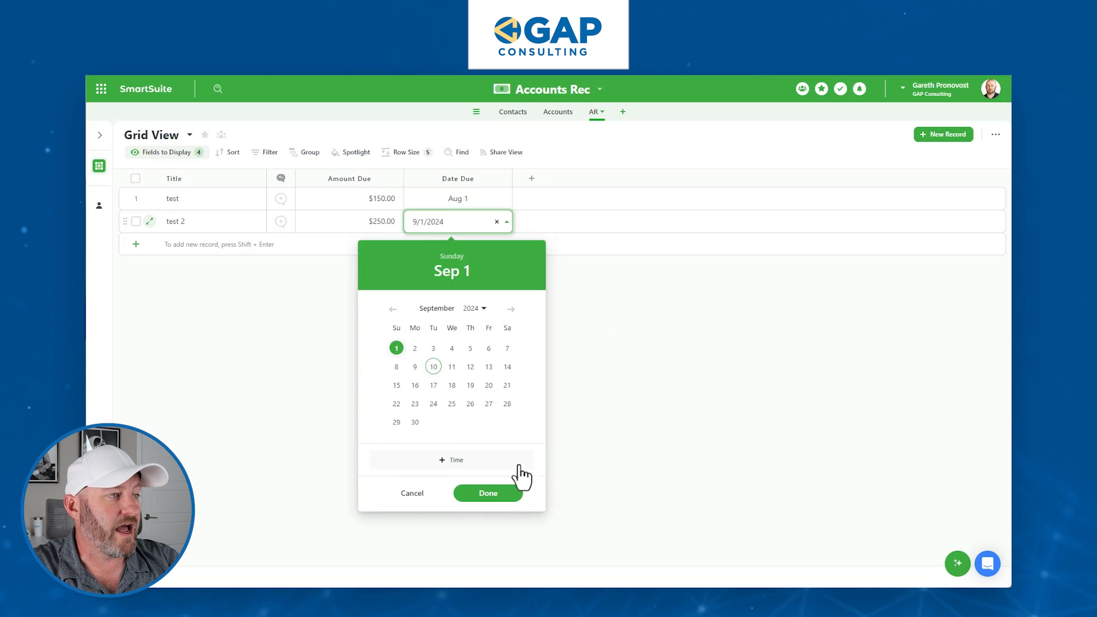
left_click(489, 496)
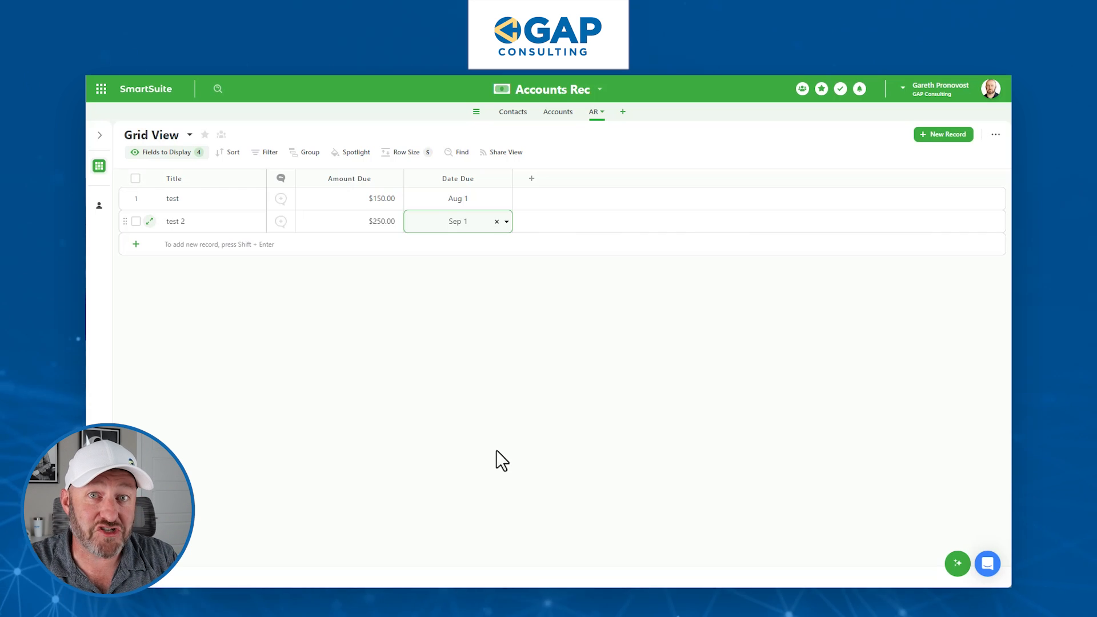
Add a Linked Account linked-record field pointing to the Accounts table.
left_click(537, 180)
left_click(537, 180)
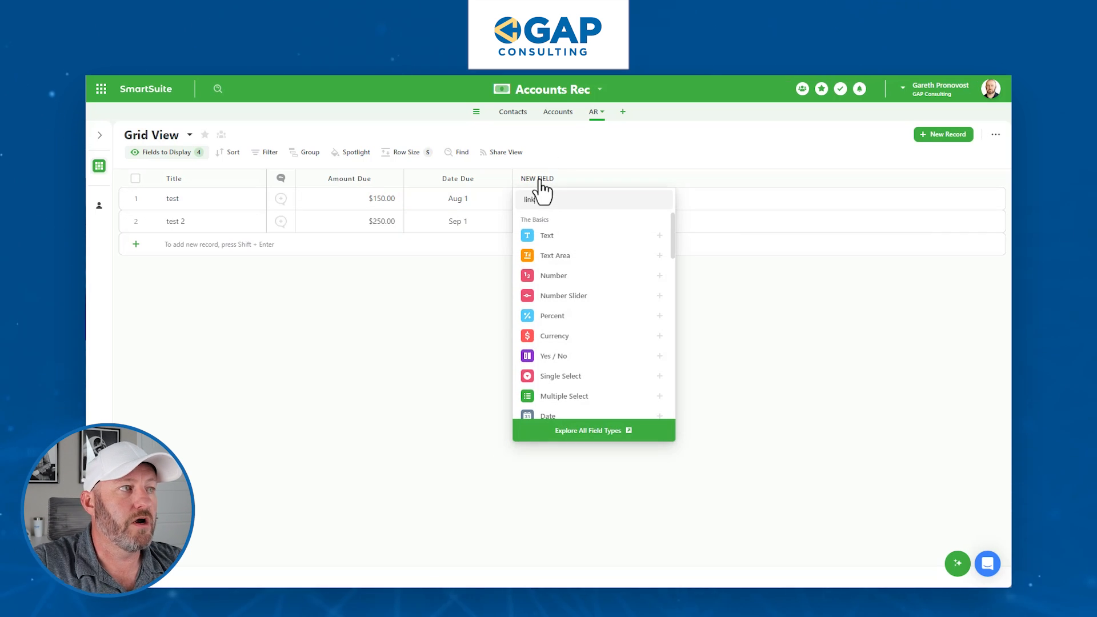
type("link")
left_click(578, 266)
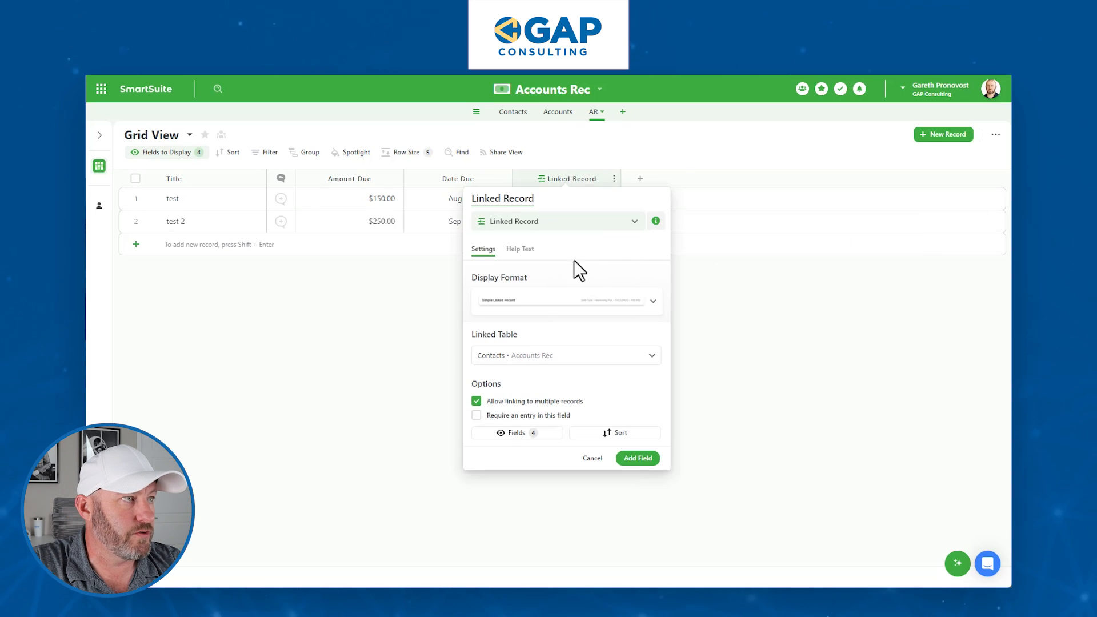
double_click(530, 207)
type("Account")
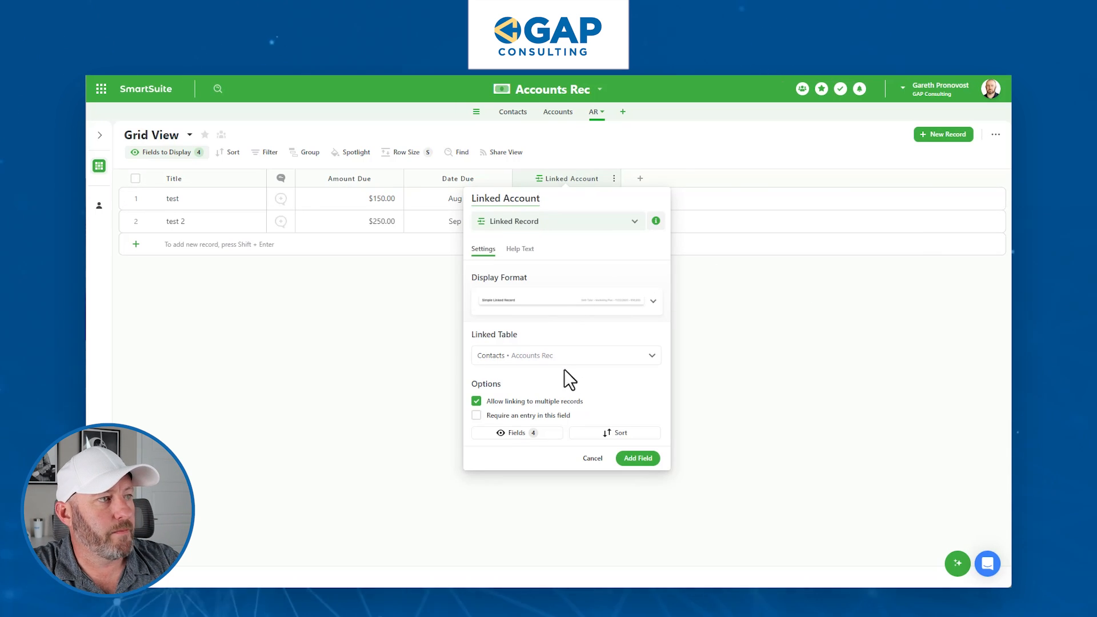
left_click(545, 354)
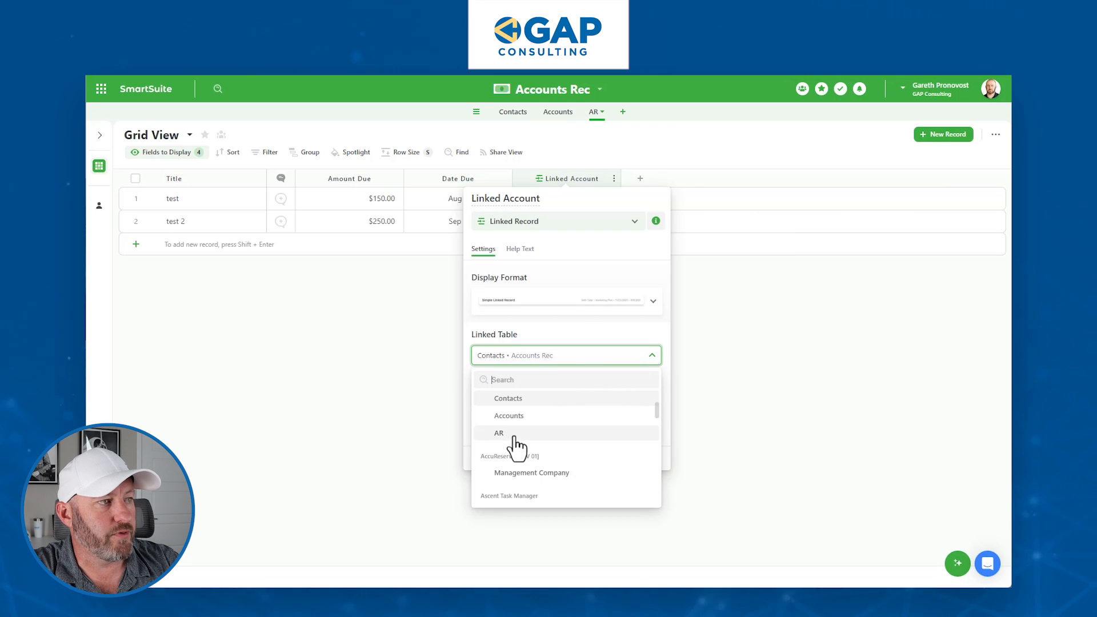
left_click(508, 416)
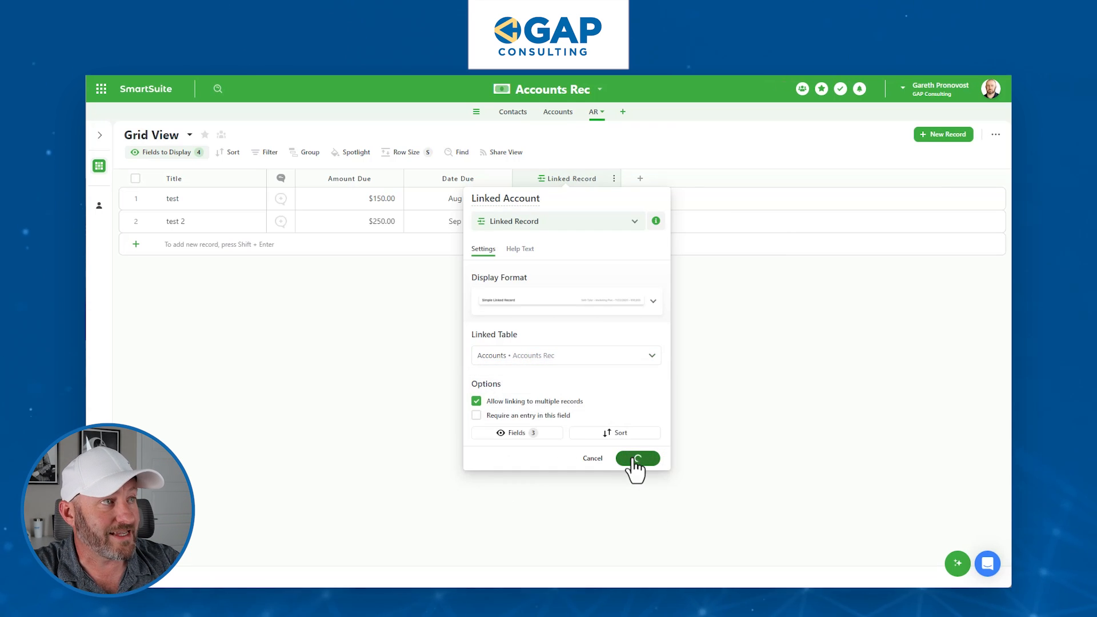
left_click(543, 203)
Link both AR records to the GAP Consulting account.
left_click(523, 198)
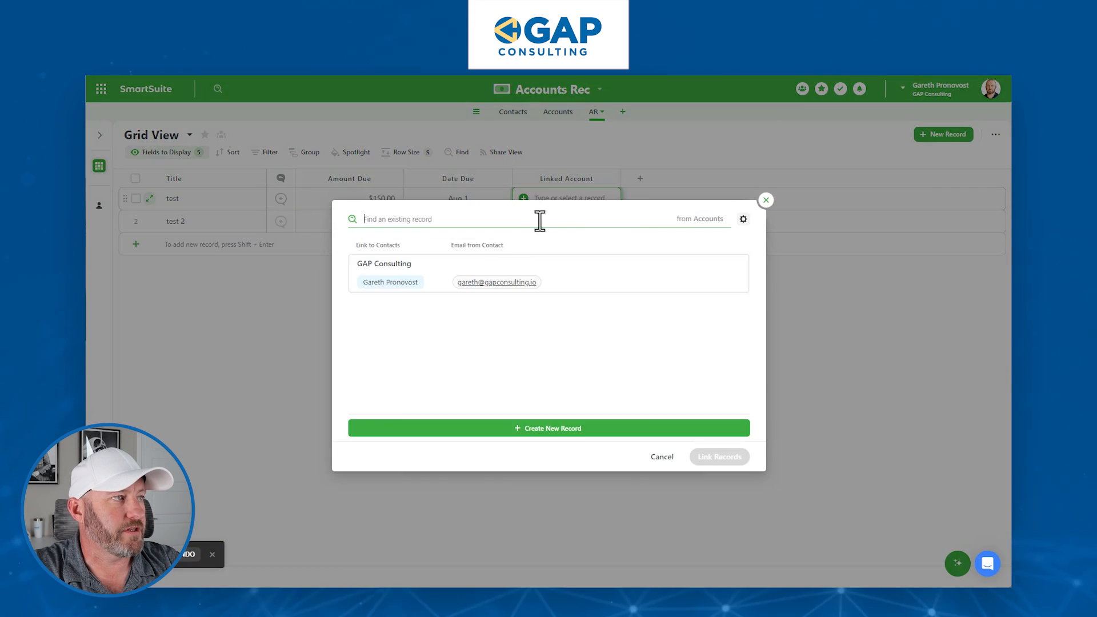
left_click(465, 275)
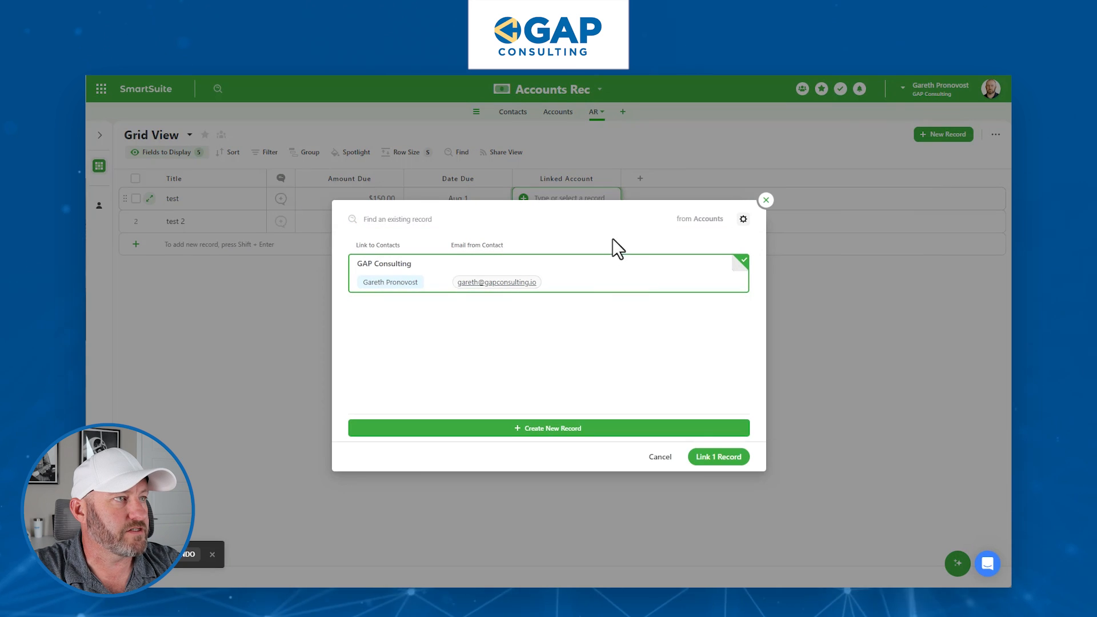
left_click(708, 457)
left_click_drag(619, 210, 615, 228)
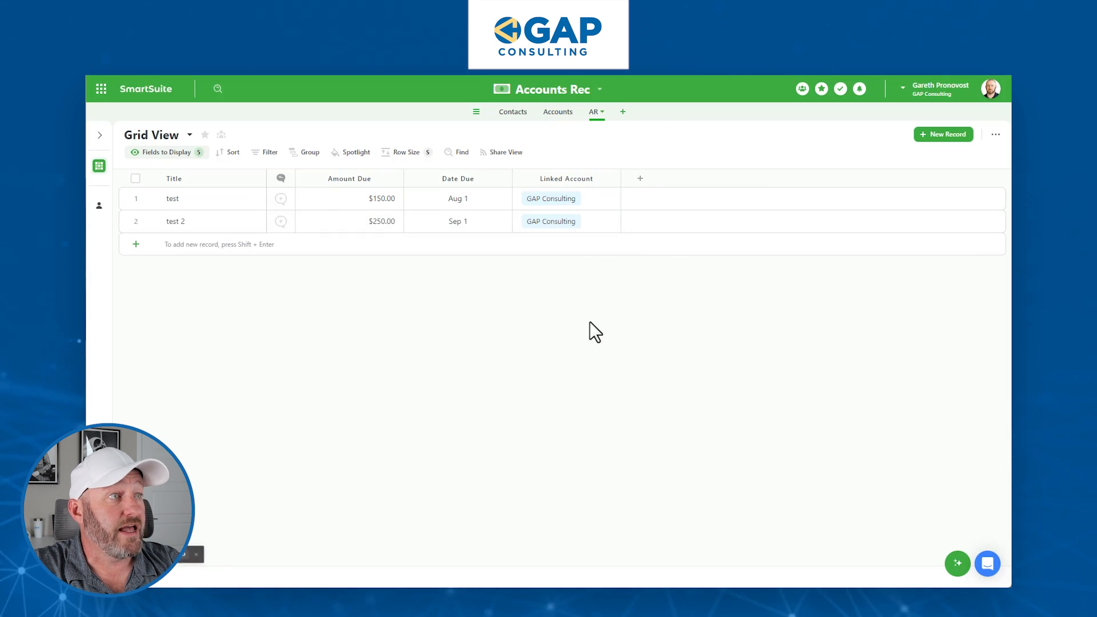
left_click(577, 227)
left_click(383, 200)
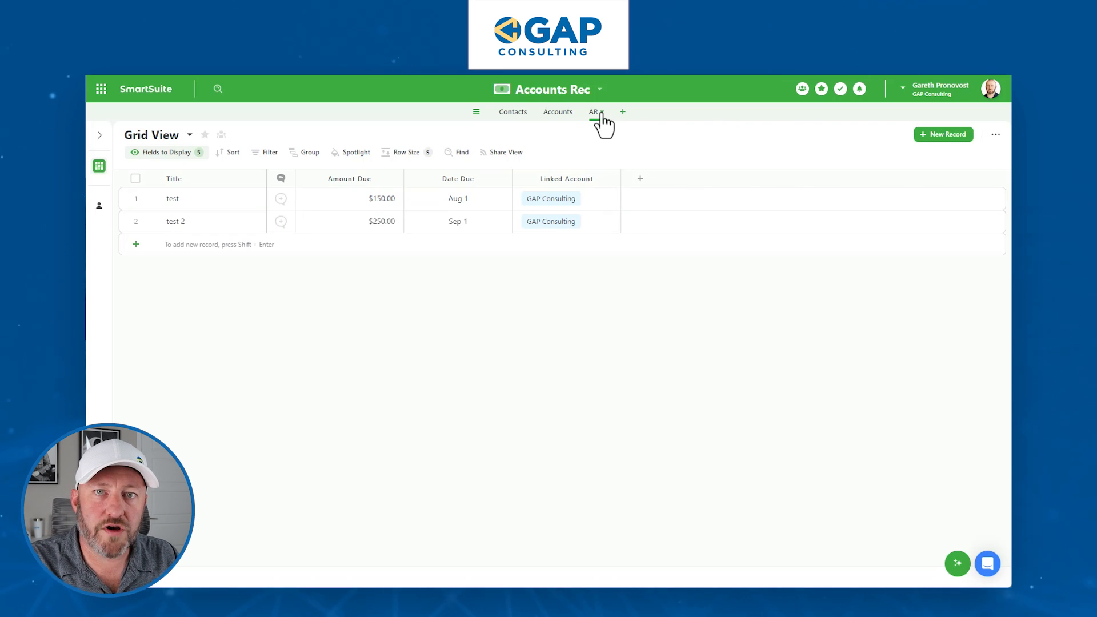
Add a Status field with statuses Overdue, In Process and Paid, dropping Ready for Review.
left_click(640, 179)
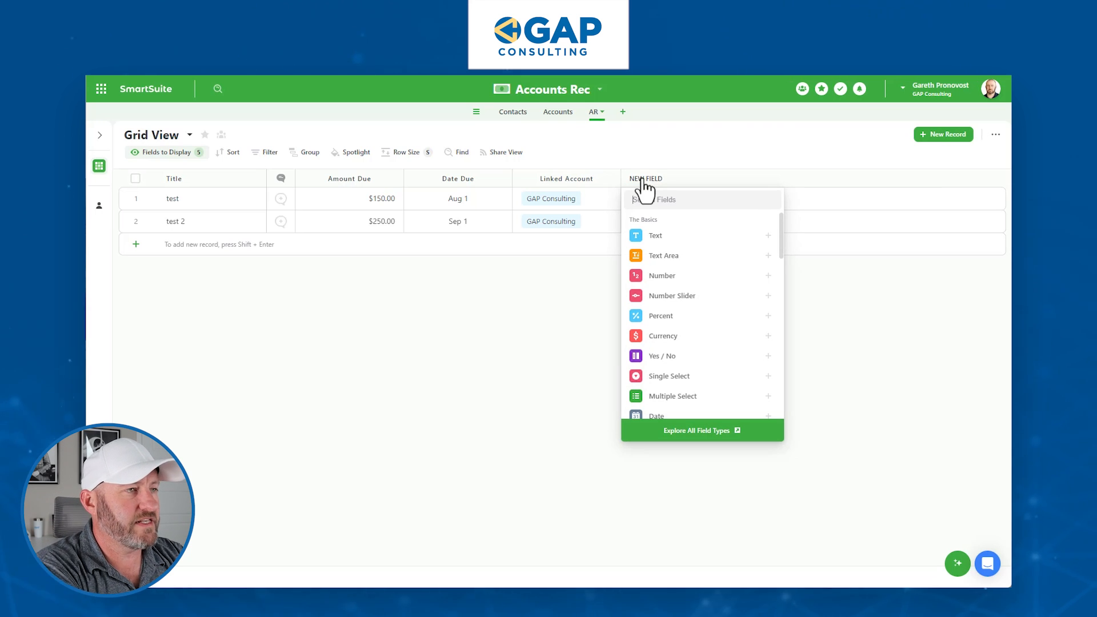
type("Status")
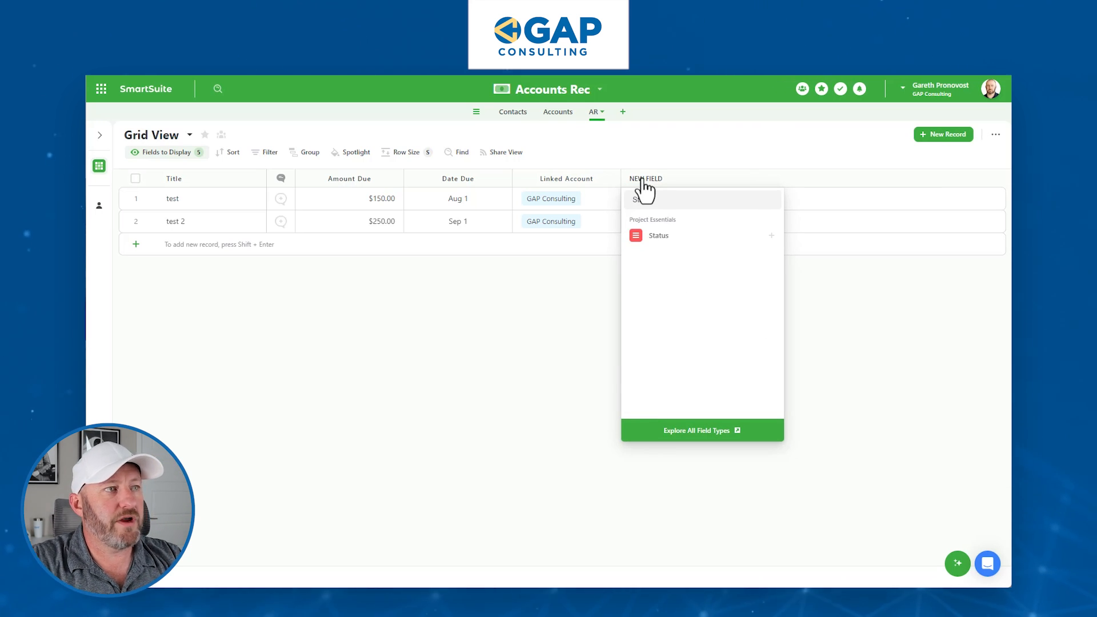
left_click(657, 236)
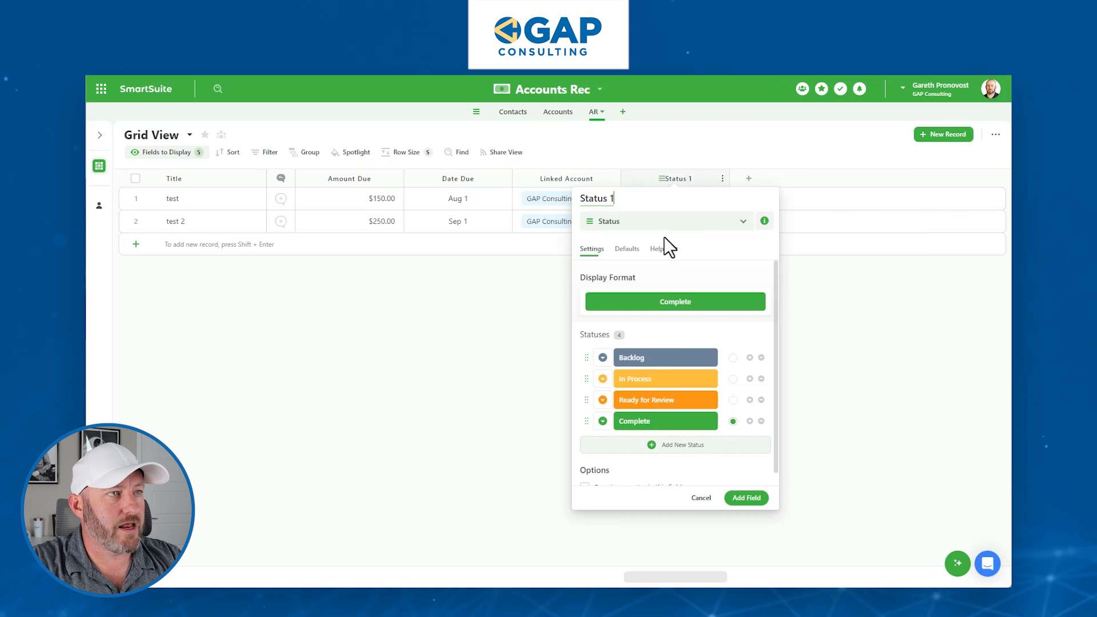
left_click(639, 357)
type("Overdue")
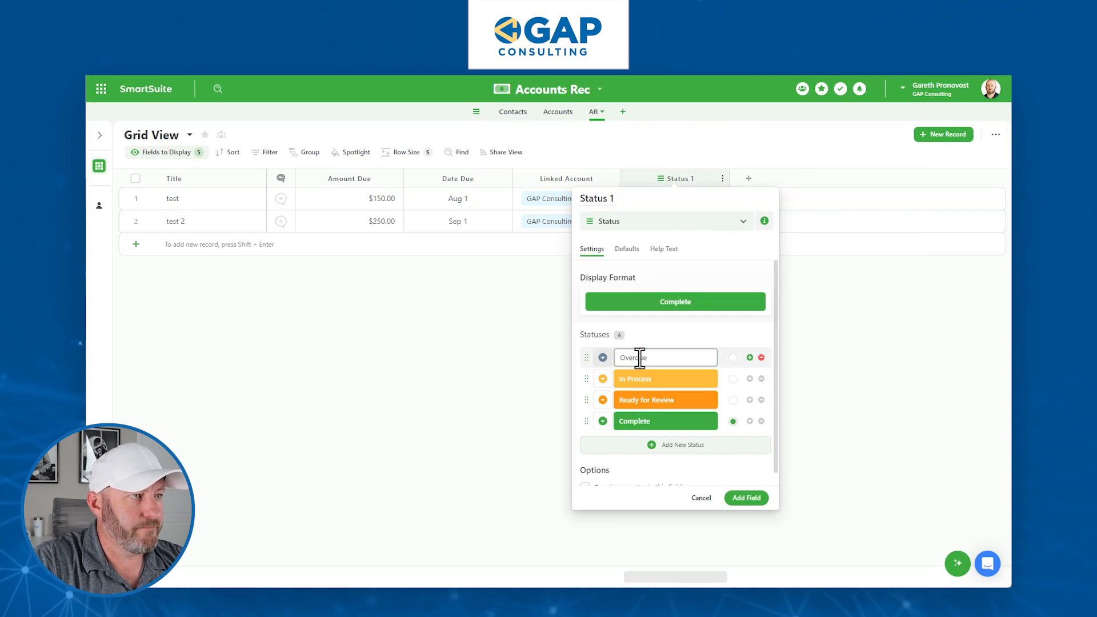
double_click(644, 405)
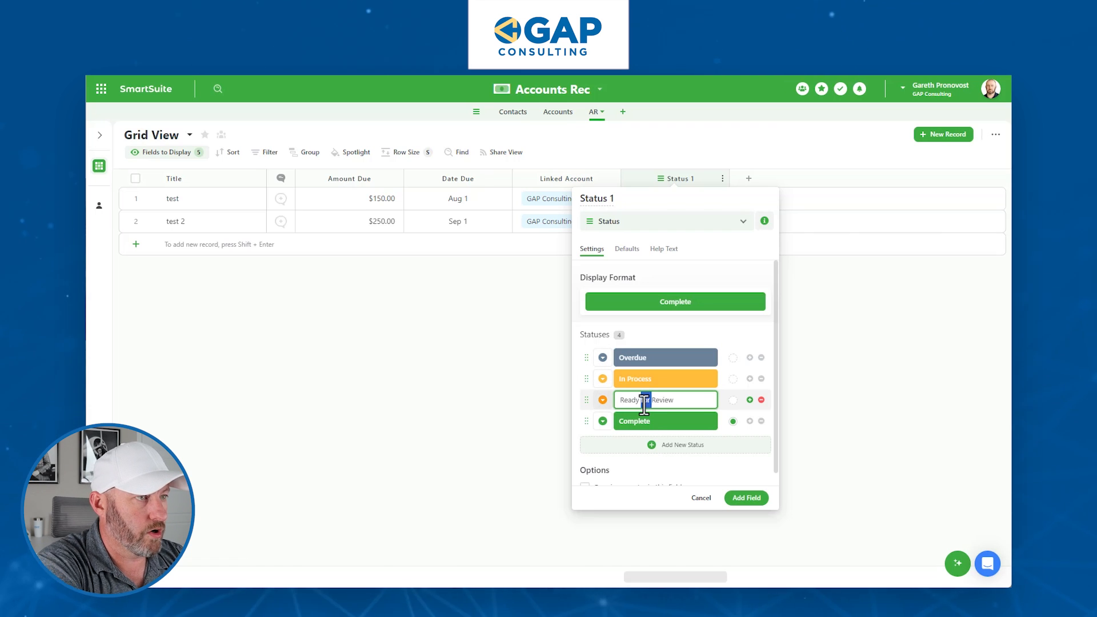
left_click(761, 400)
double_click(641, 399)
type("Paid")
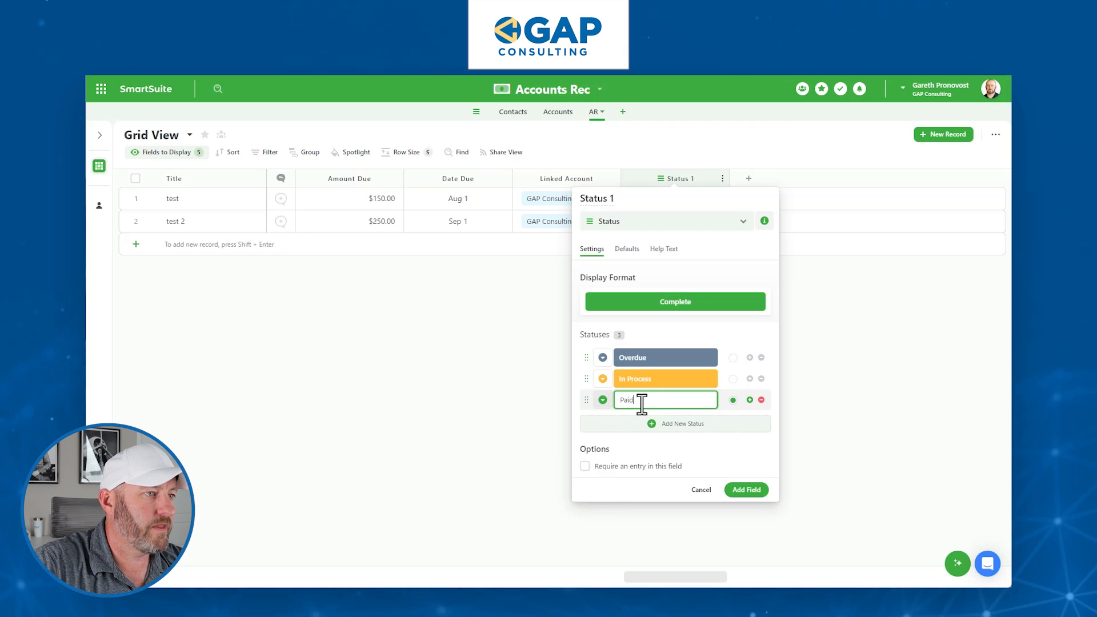
left_click(755, 490)
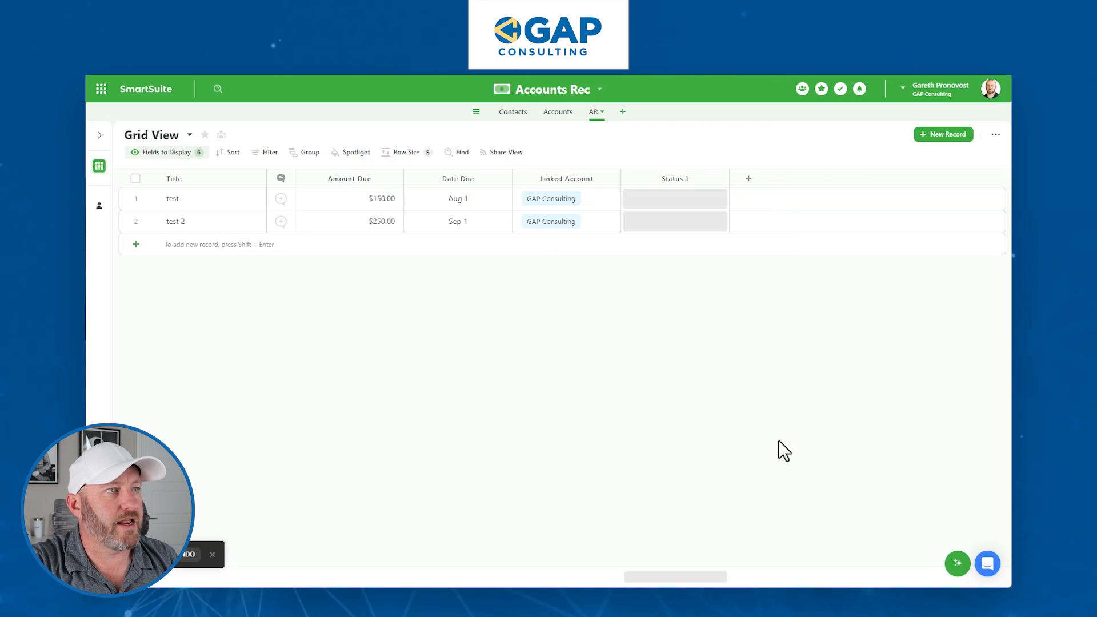
Set Status 1 to Overdue for both the test and test 2 records.
left_click(715, 202)
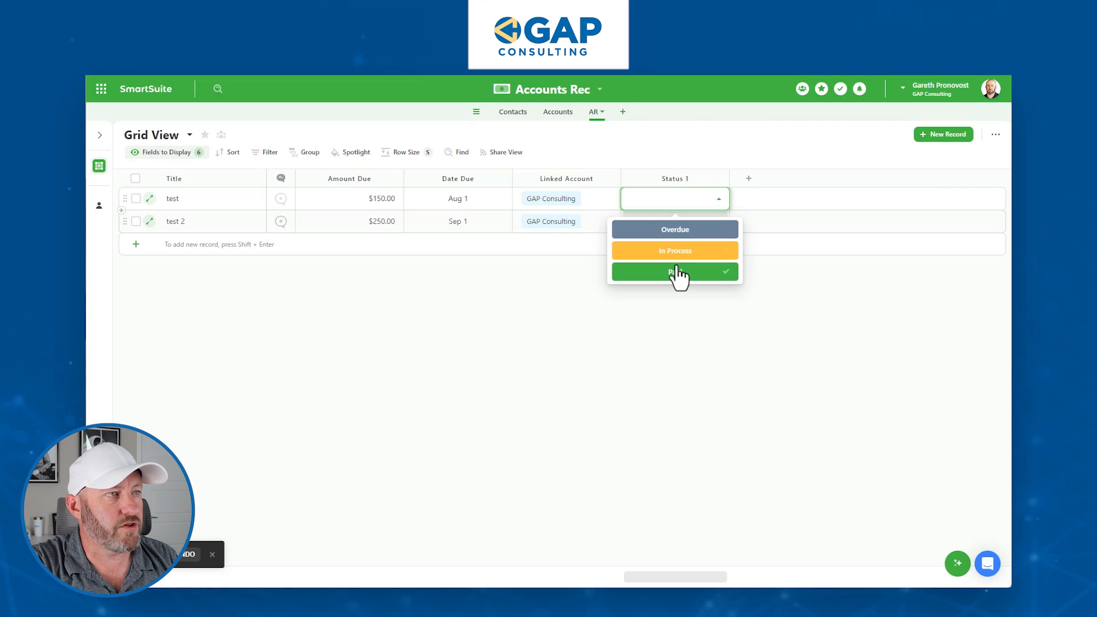
left_click(675, 252)
left_click(716, 226)
left_click(676, 251)
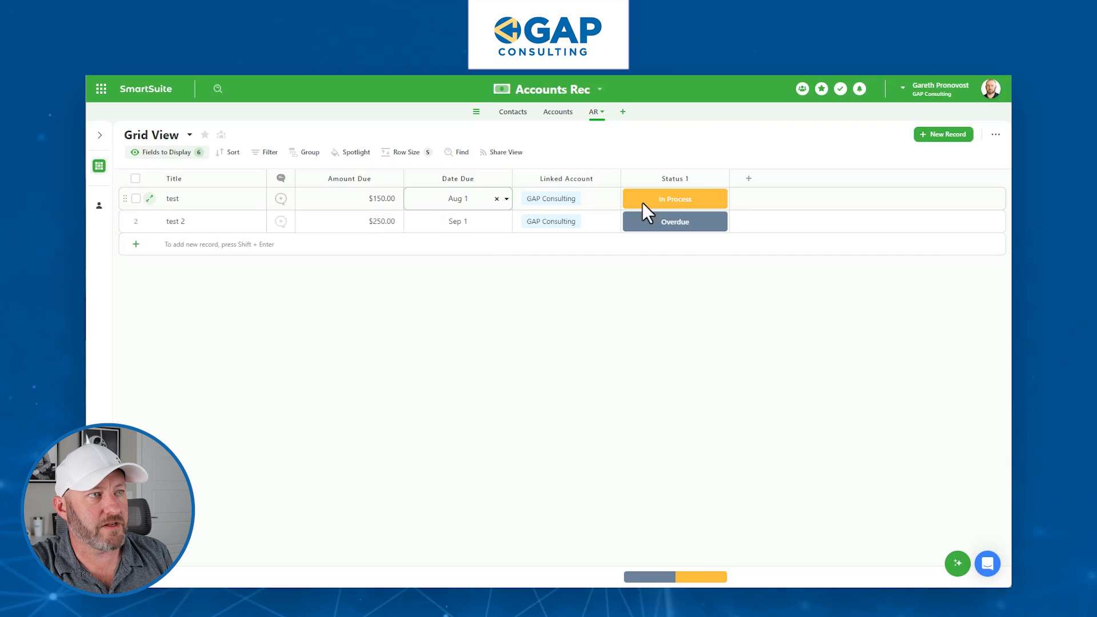
left_click(717, 201)
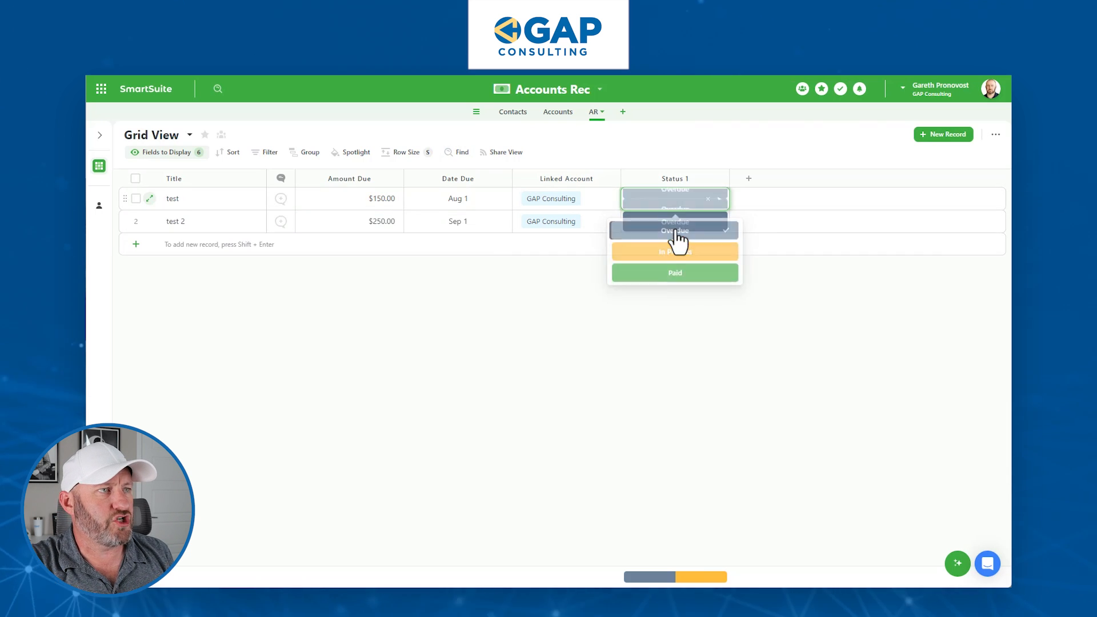
left_click(676, 231)
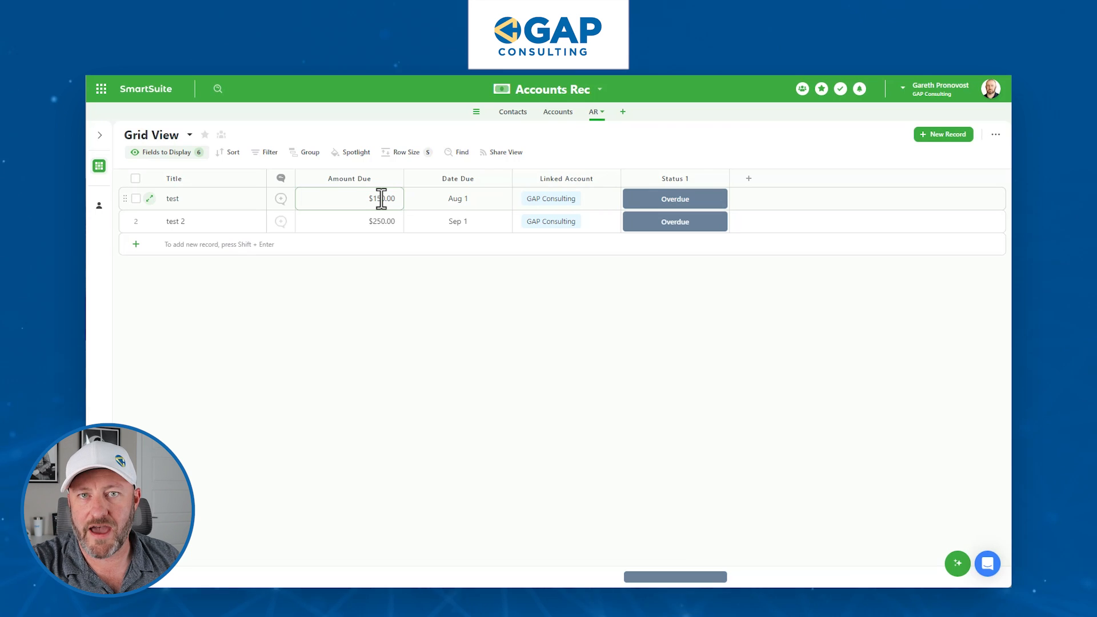
Add a Total Due formula field to Accounts using the advanced formula editor.
left_click(554, 113)
left_click(533, 178)
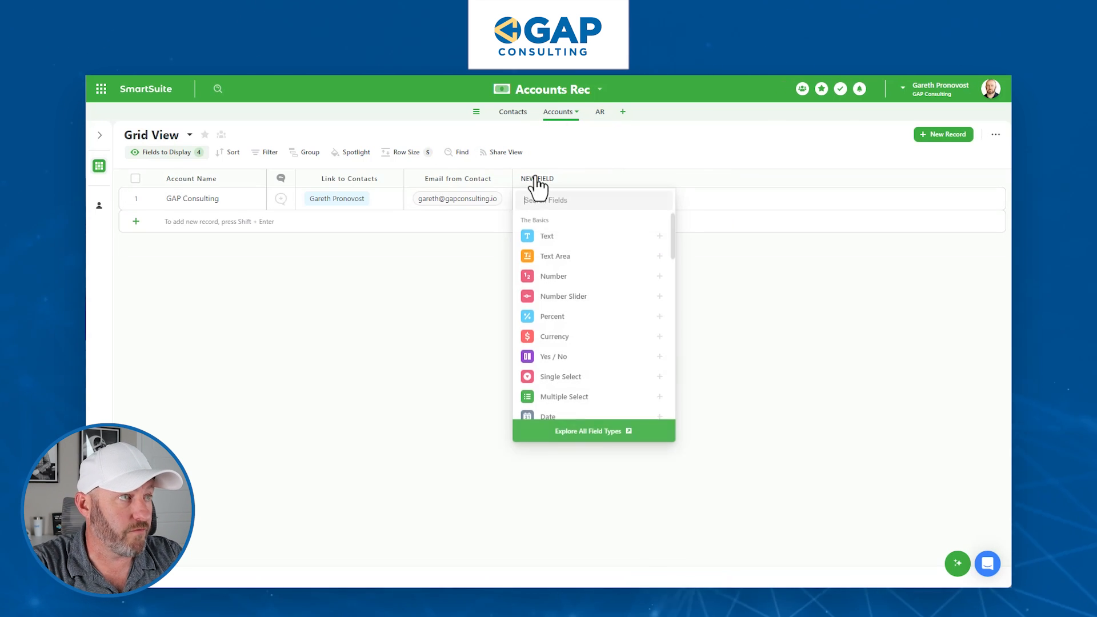
type("for")
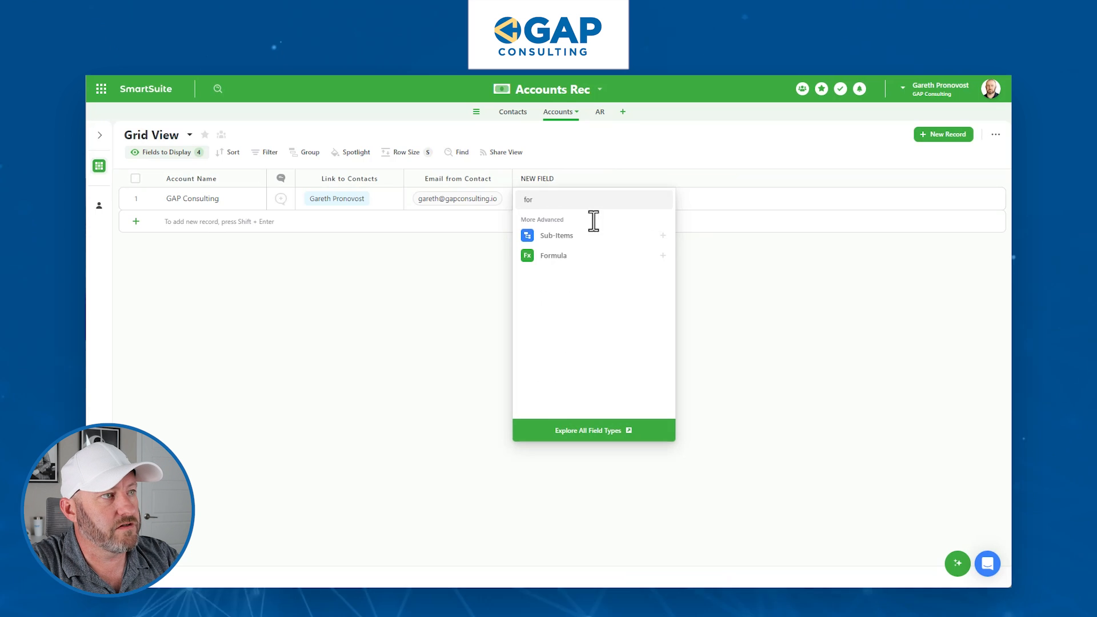
left_click(590, 257)
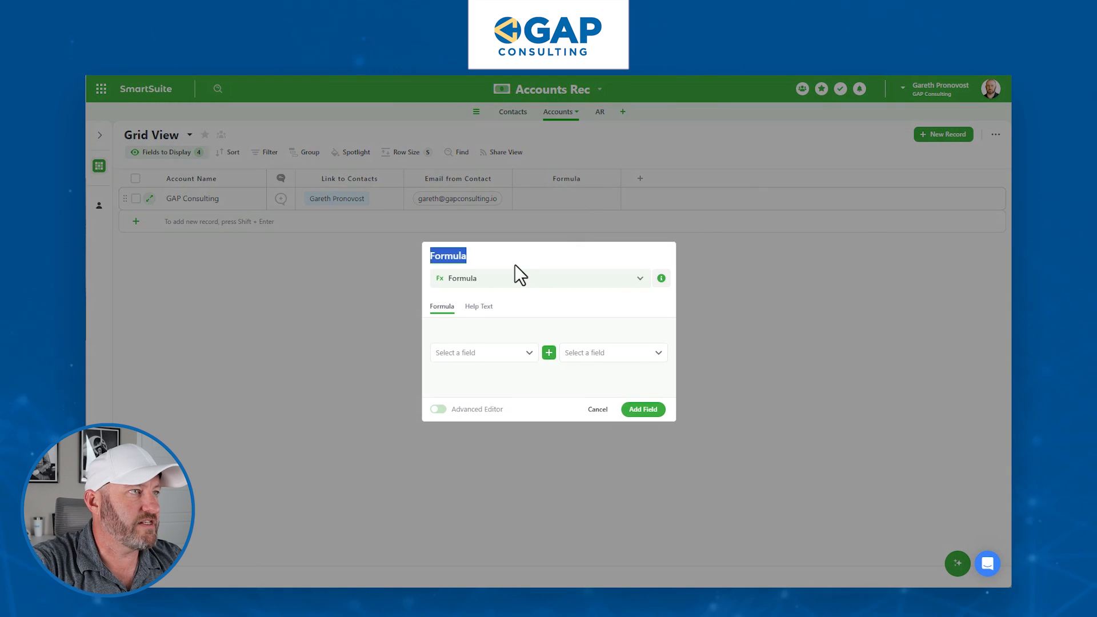
type("Total Due")
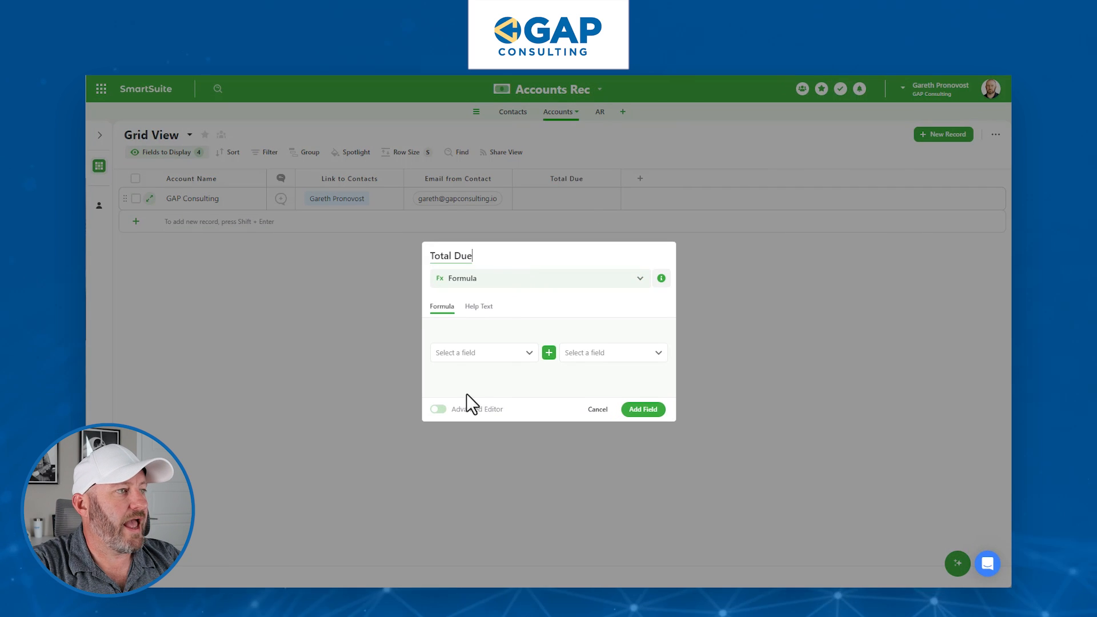
left_click(438, 409)
Write the formula SUMIF([Link to AR].[Status 1]="Overdue",[Link to AR].[Amount Due]).
left_click(463, 253)
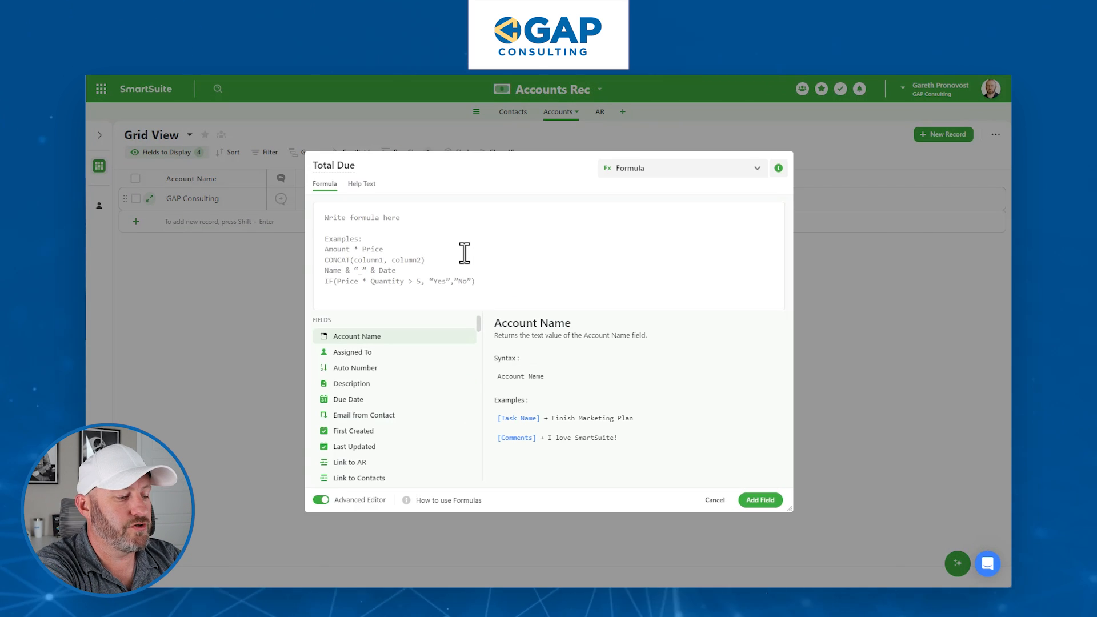
type("sumif")
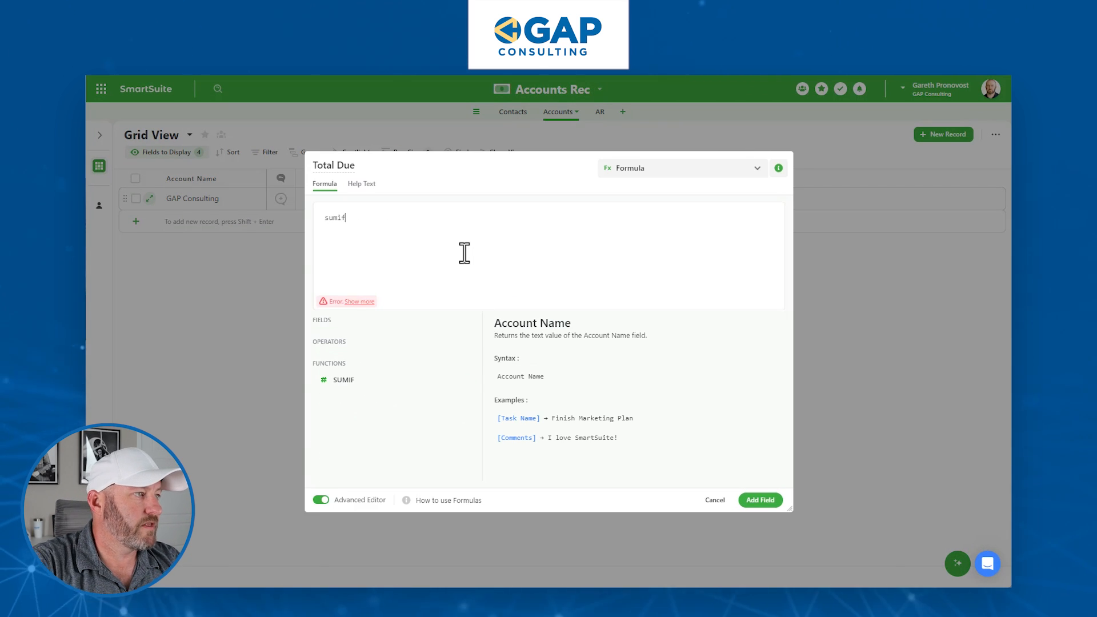
mouse_move(421, 386)
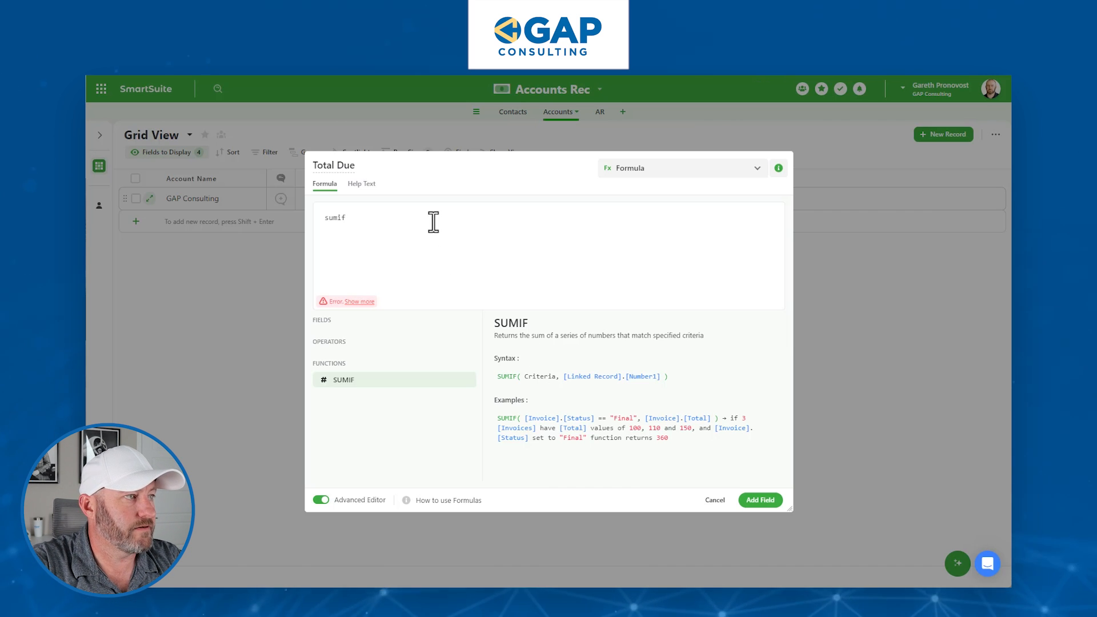
left_click(464, 379)
type("ar")
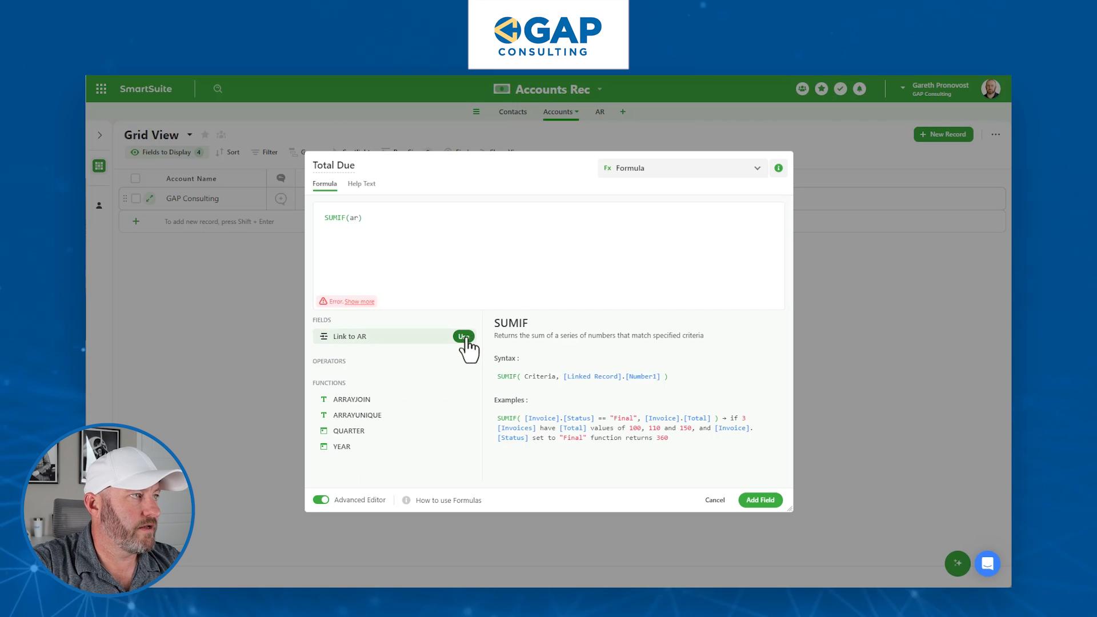
left_click(464, 337)
type(".stat")
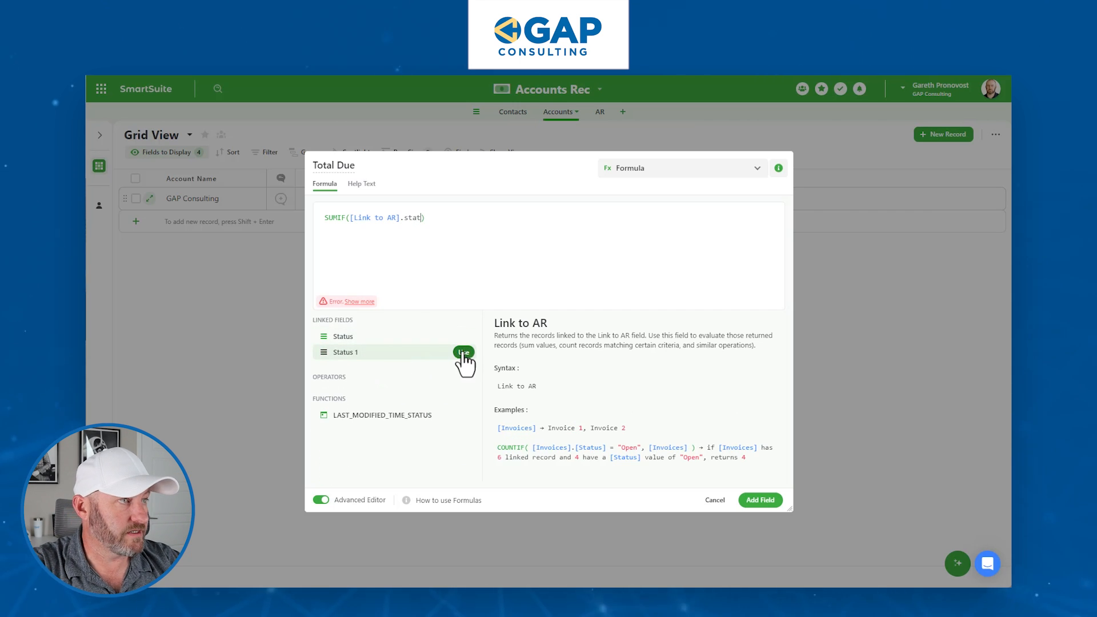
left_click(464, 352)
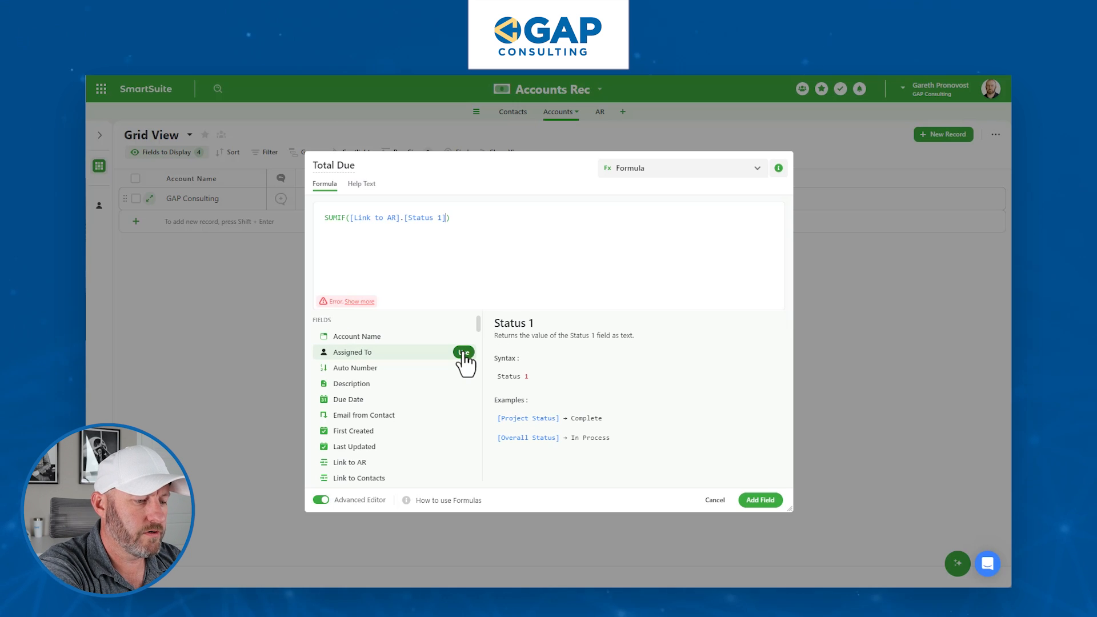
type("=\"Overdue\"")
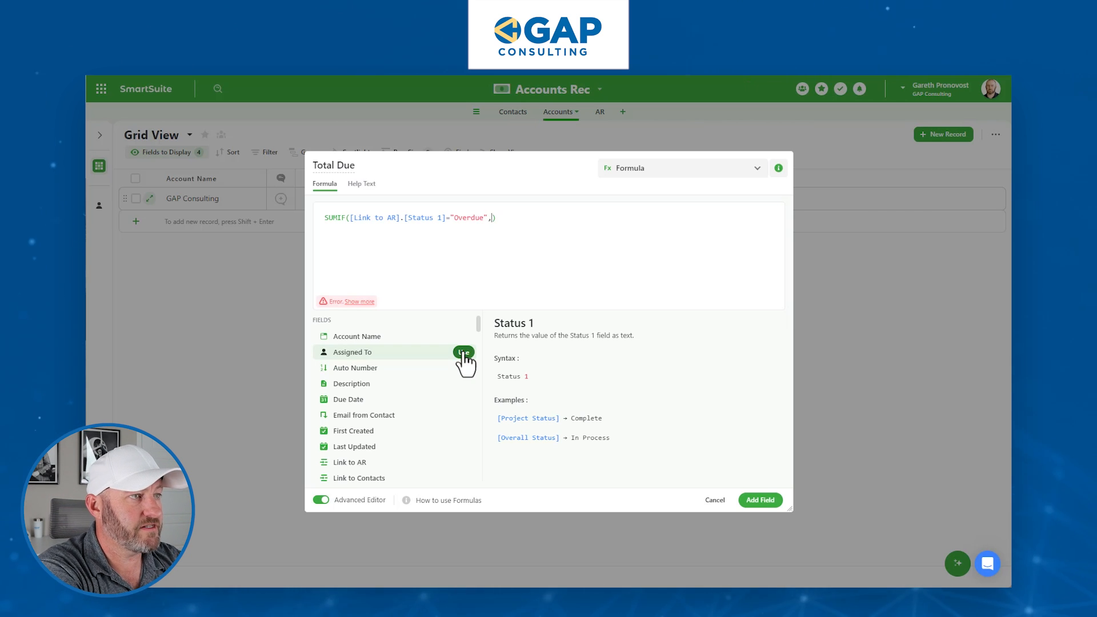
type(",")
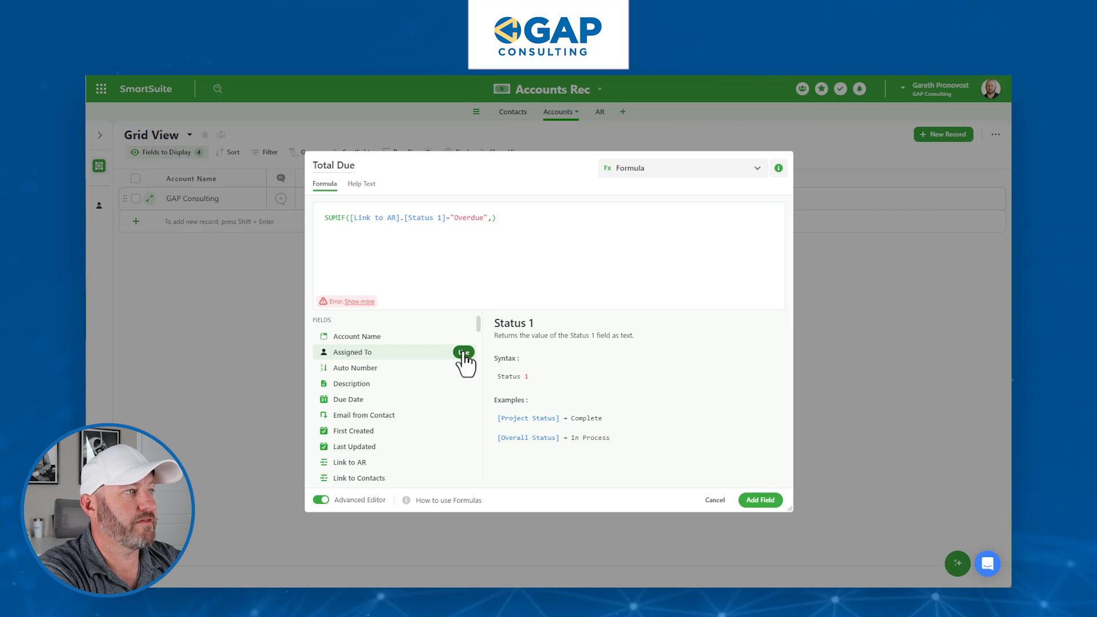
type("link")
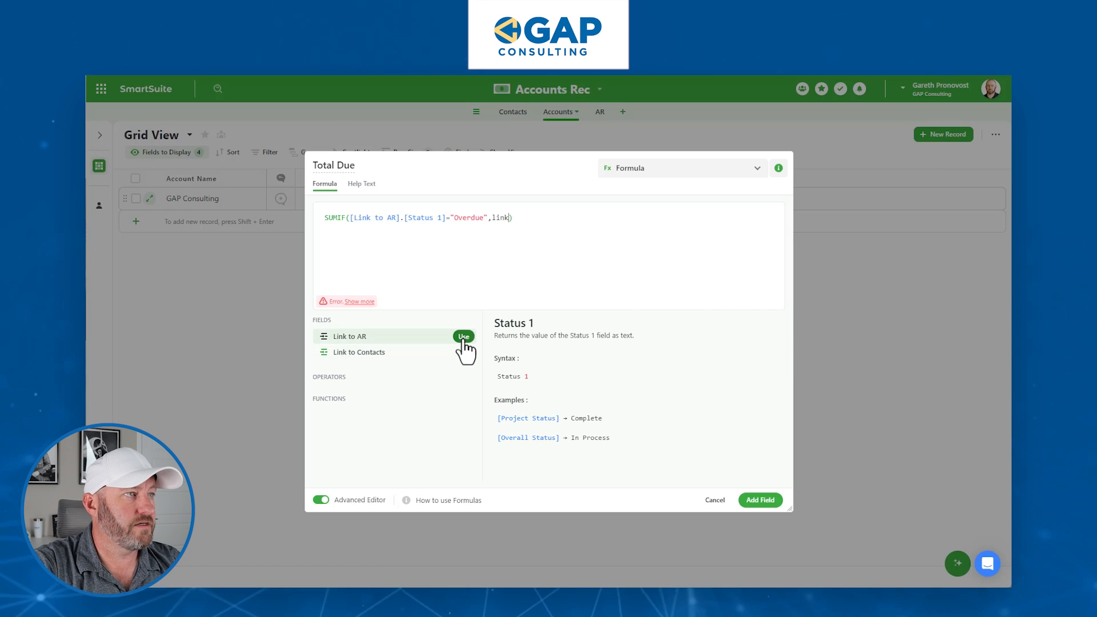
left_click(463, 337)
type(".amo")
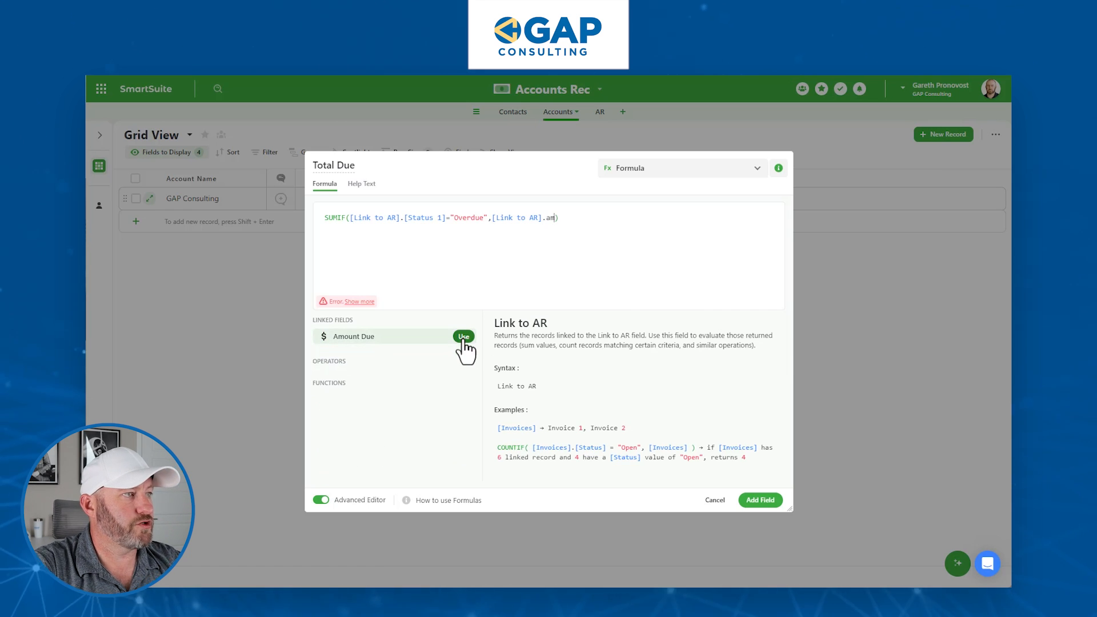
left_click(464, 337)
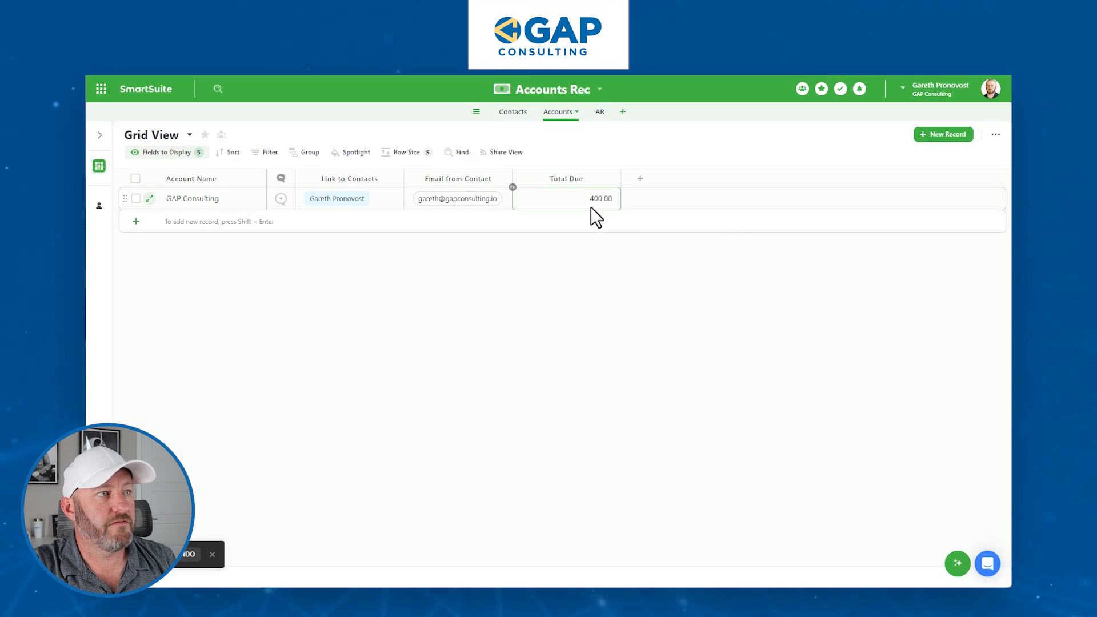
Change the test record's Status 1 to Paid, then view Accounts showing Total Due 250.00.
left_click(600, 115)
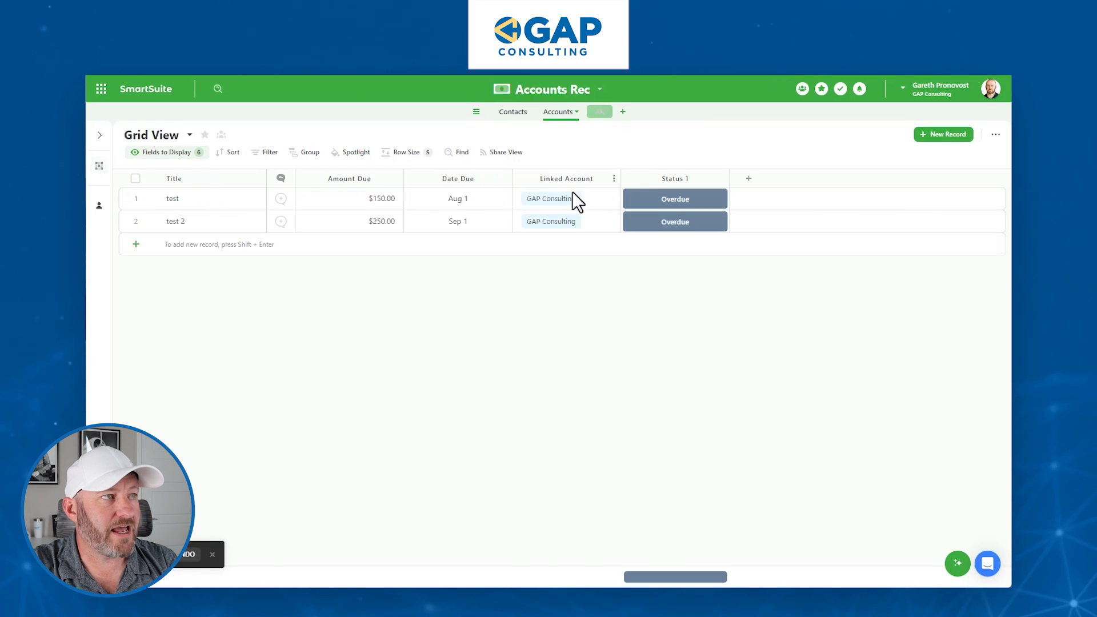
left_click(717, 199)
left_click(679, 272)
left_click(557, 112)
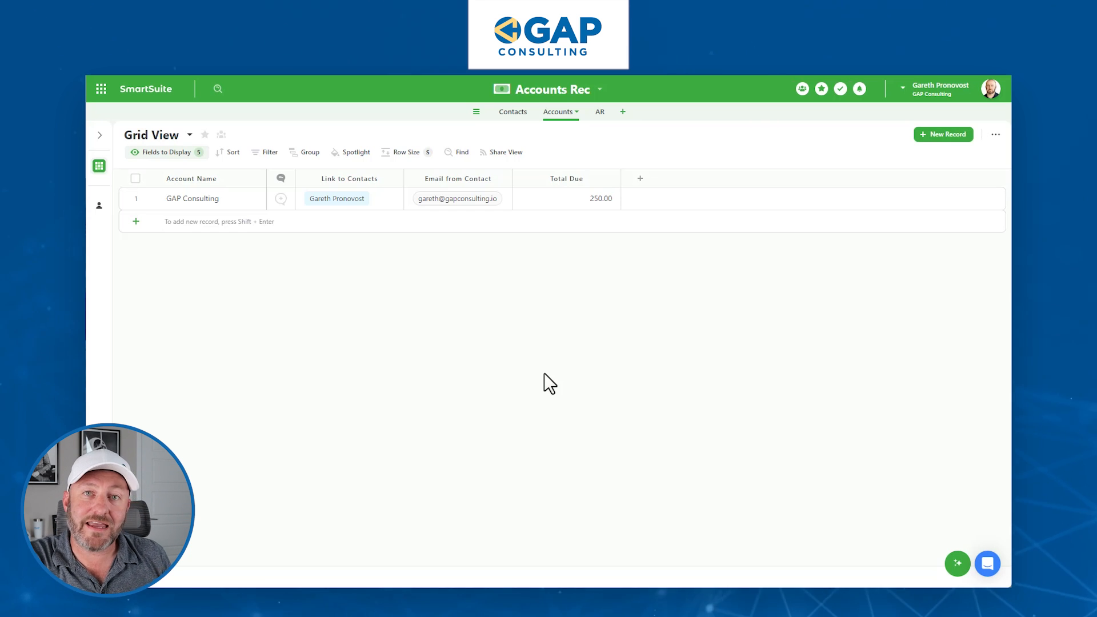
Create a new table from scratch named 'Collection Attempts'.
left_click(622, 113)
left_click(625, 136)
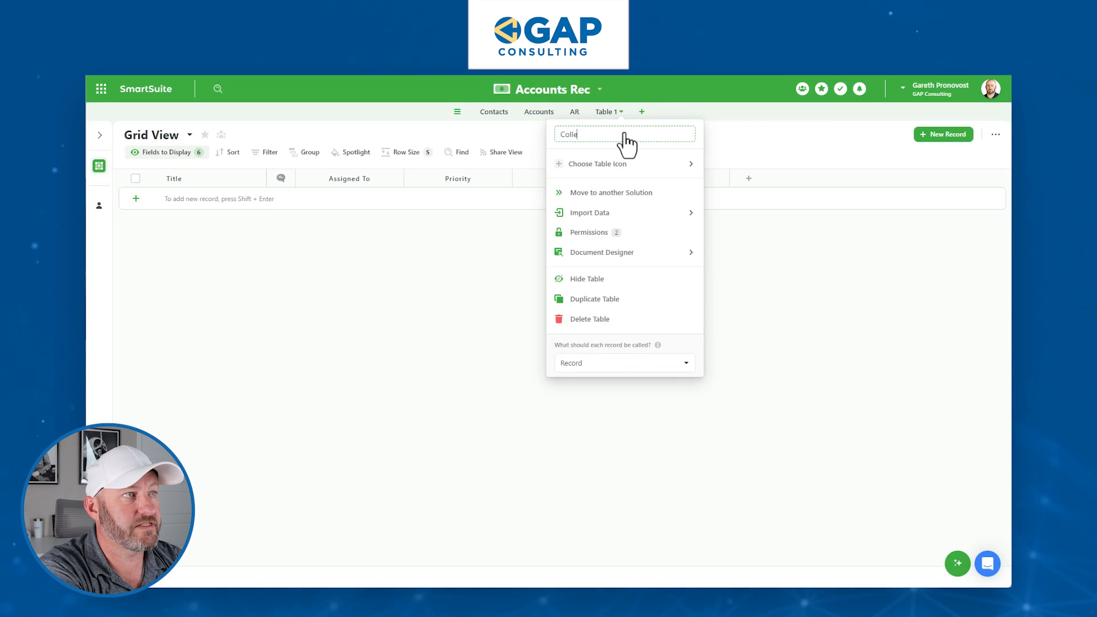
type("Collection A")
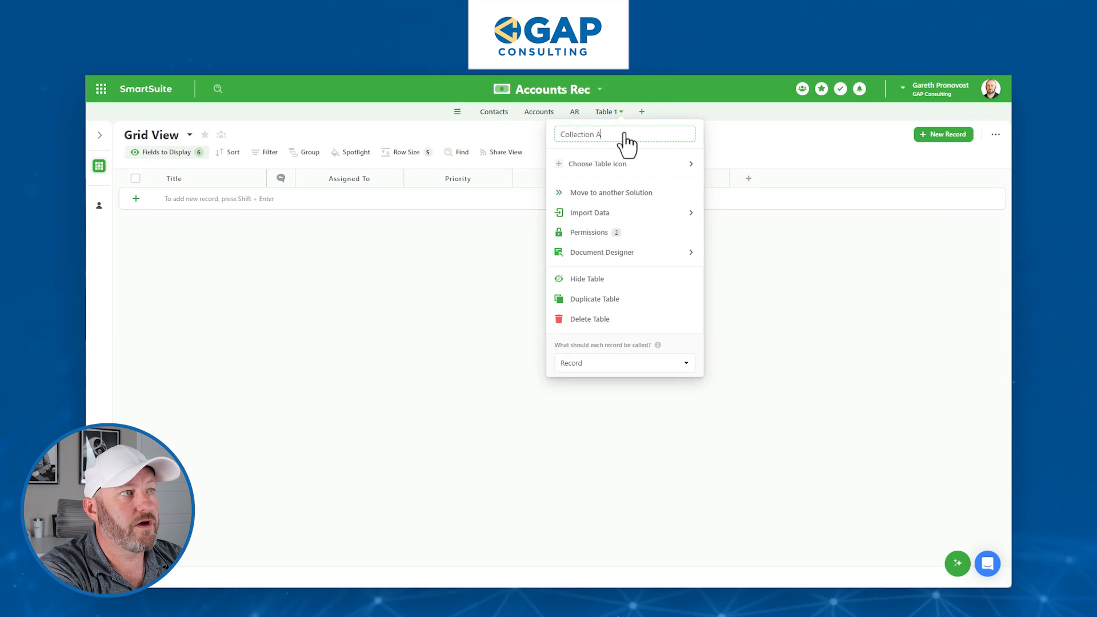
type("ttempts")
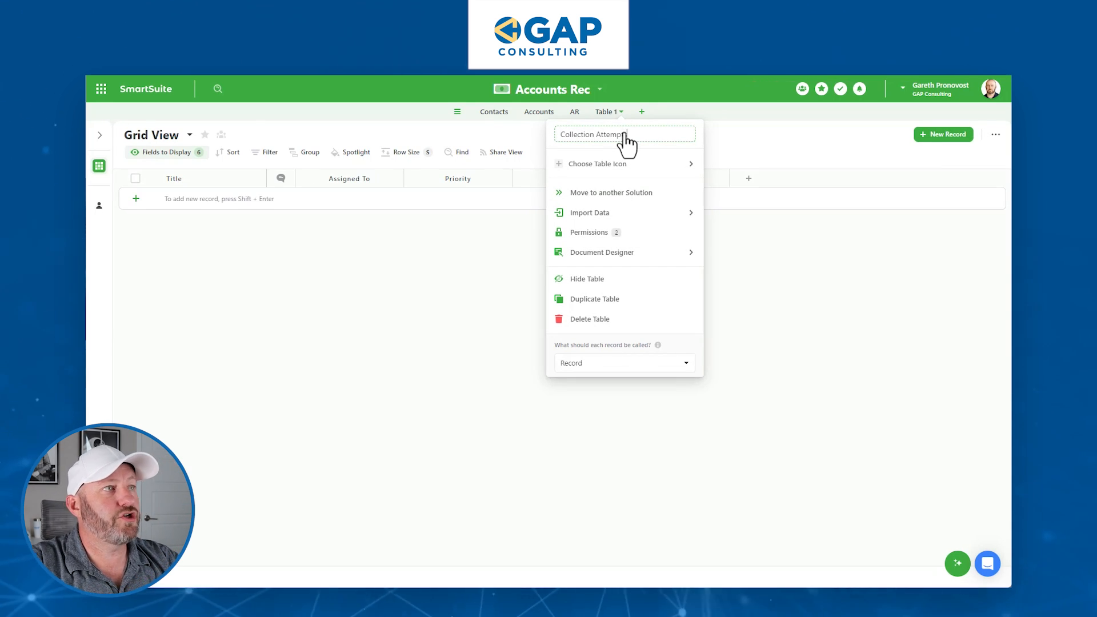
left_click(730, 144)
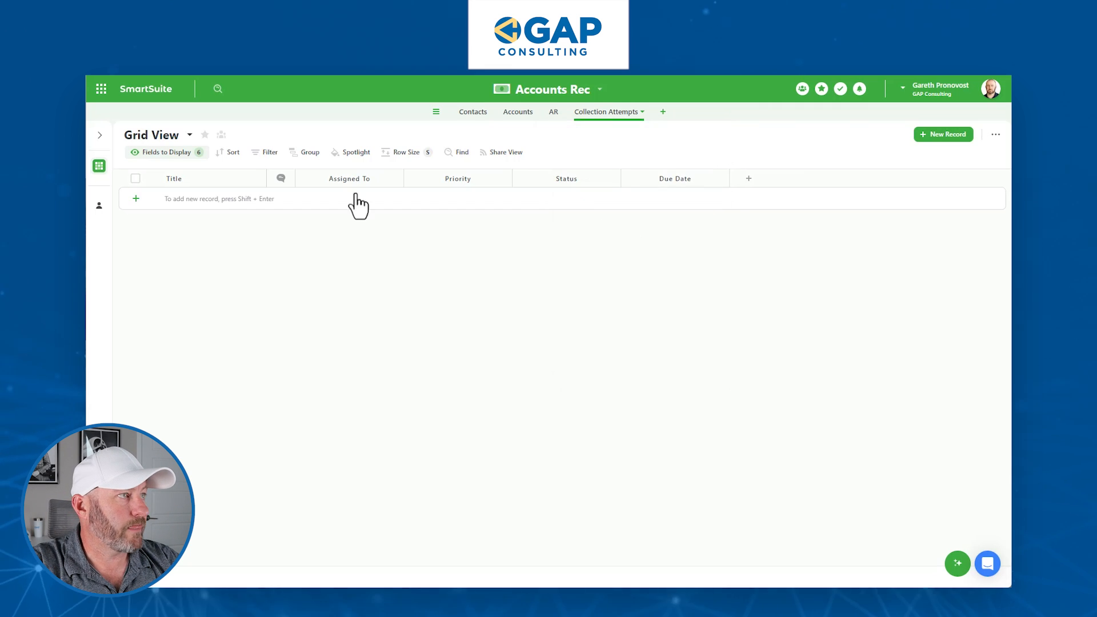
Hide the Assigned To, Priority and Status fields from the grid view.
left_click(169, 153)
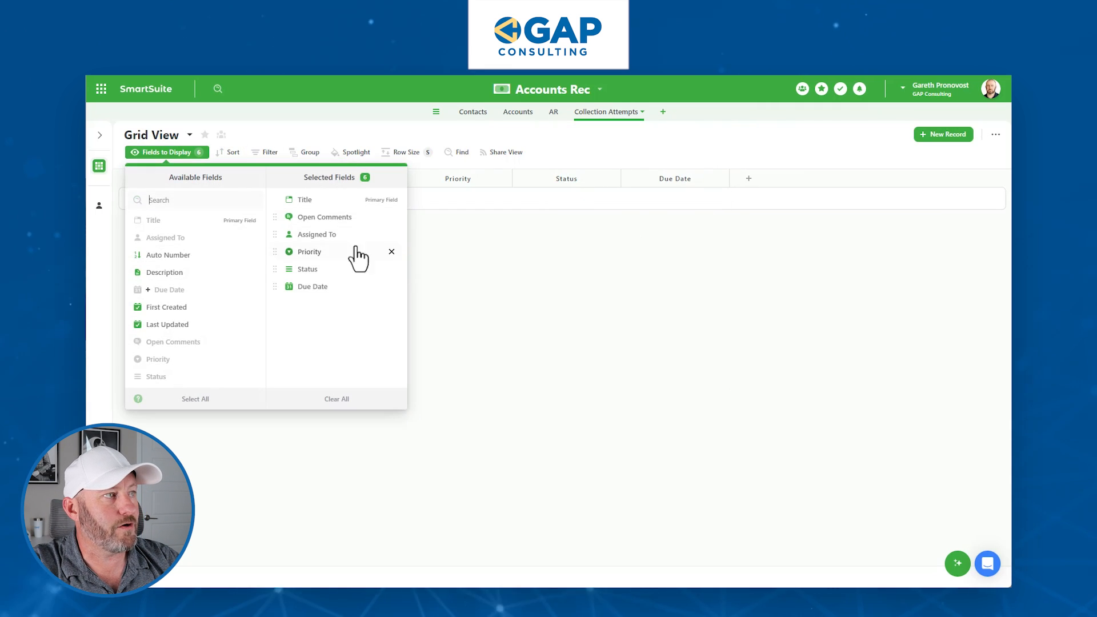
left_click(391, 235)
left_click(391, 234)
left_click(391, 234)
left_click(392, 234)
left_click(491, 269)
left_click(314, 179)
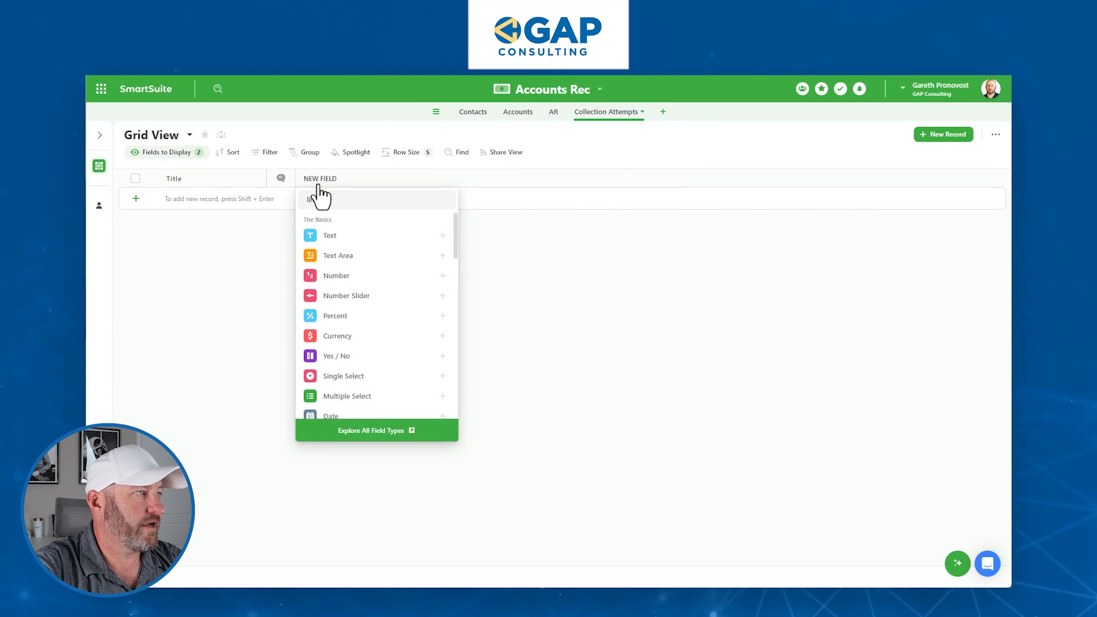
Add a linked-record field named 'Linked AR' pointing to the AR table, then add a new record.
type("link")
left_click(359, 257)
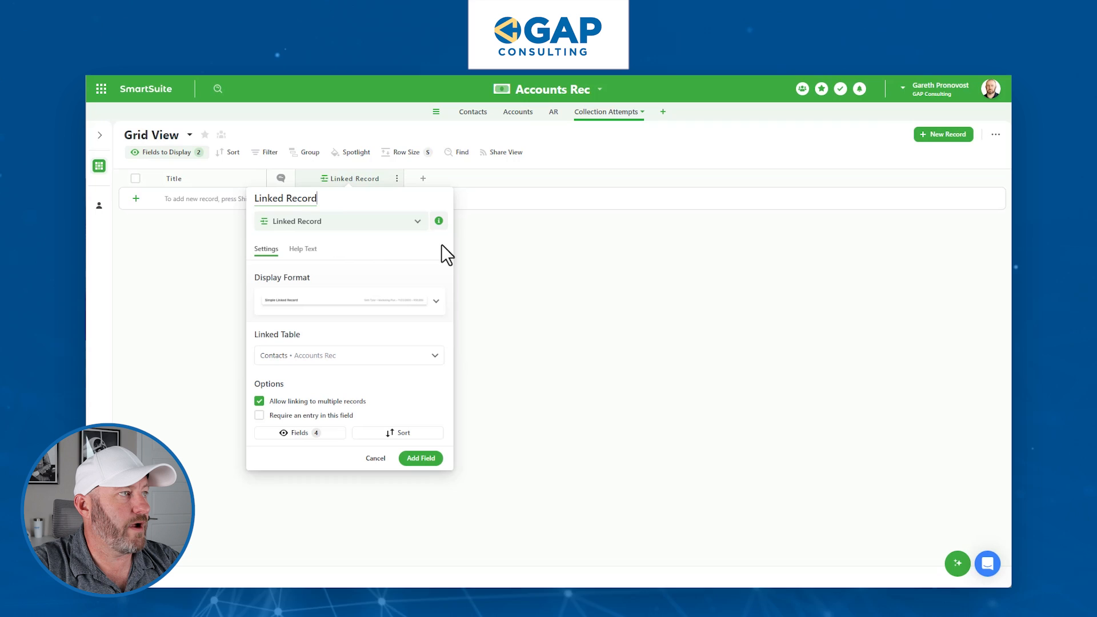
double_click(303, 198)
type("AR")
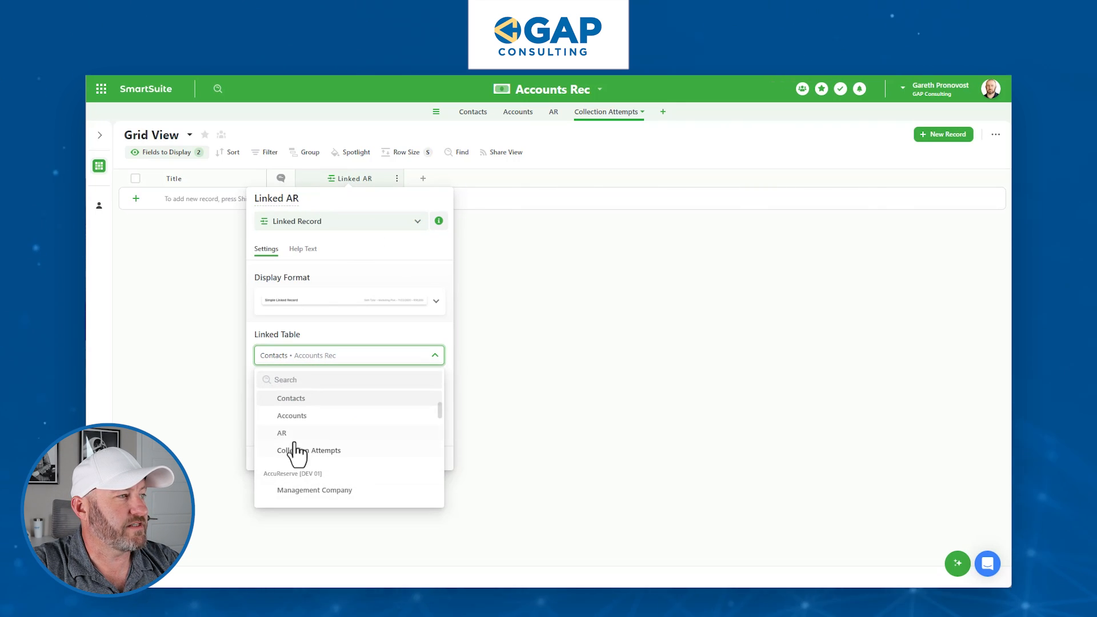
left_click(283, 433)
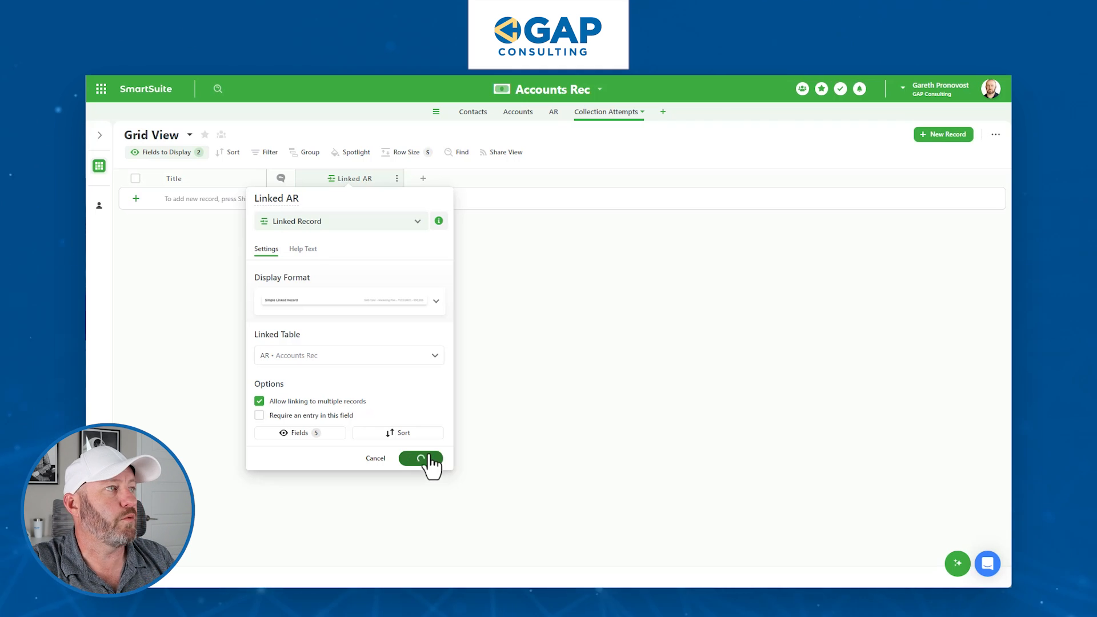
left_click(189, 200)
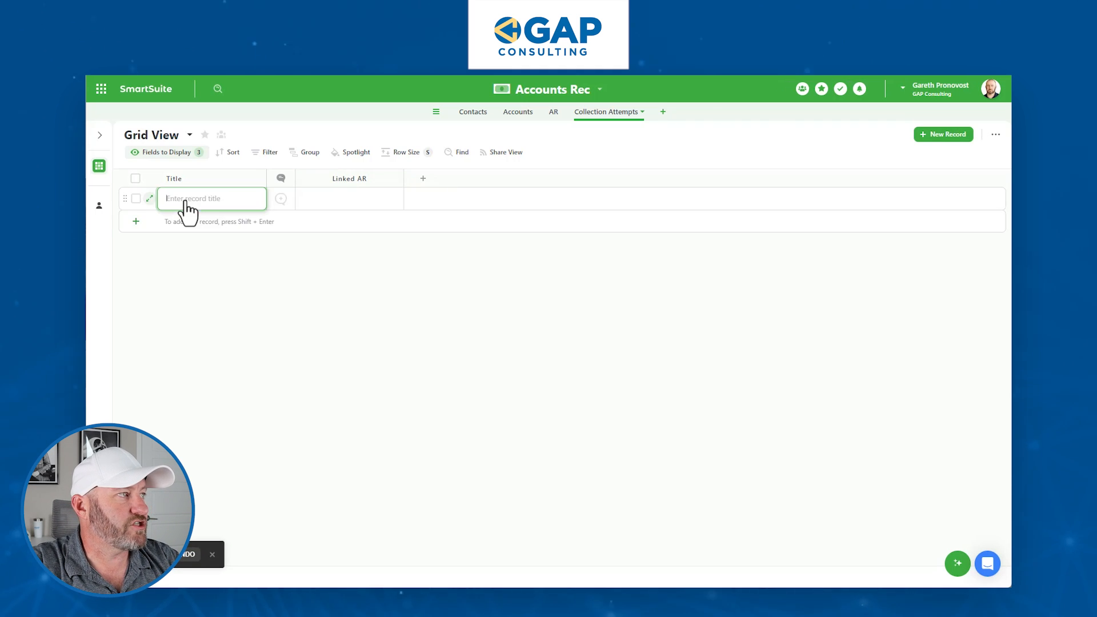
Title the new record 'test' and link it to the AR records test and test 2.
left_click(253, 263)
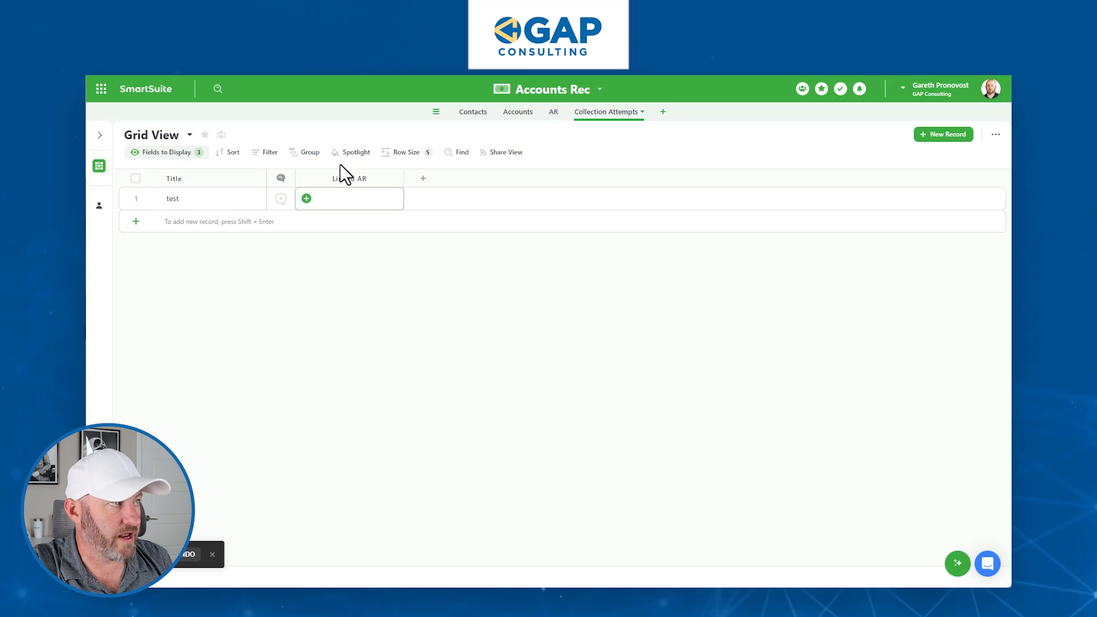
left_click(307, 212)
left_click(307, 199)
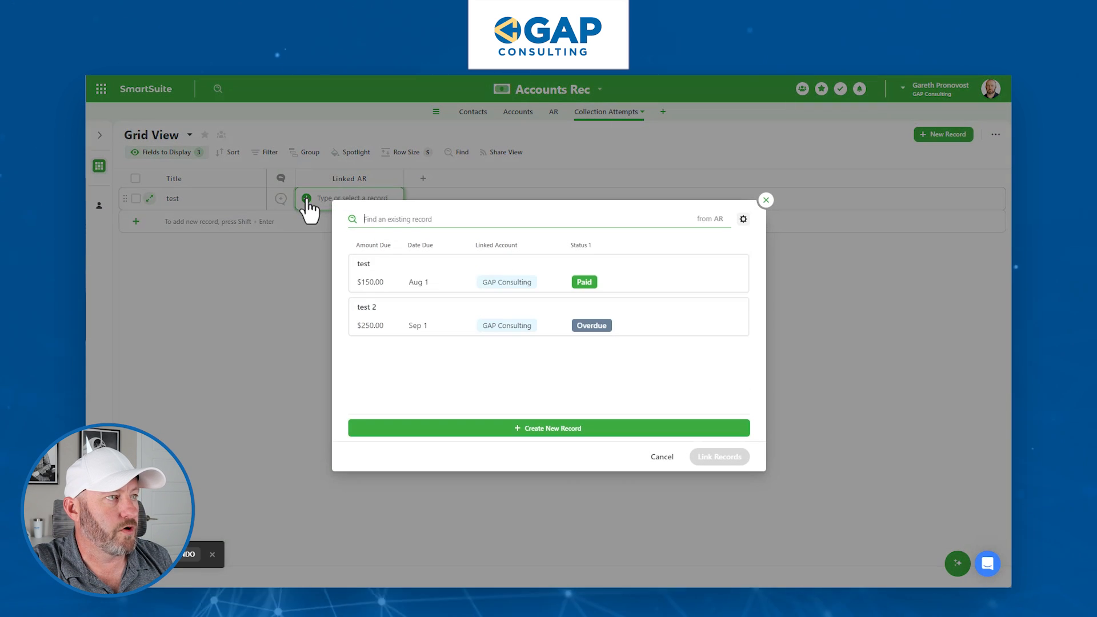
left_click(370, 277)
left_click(421, 318)
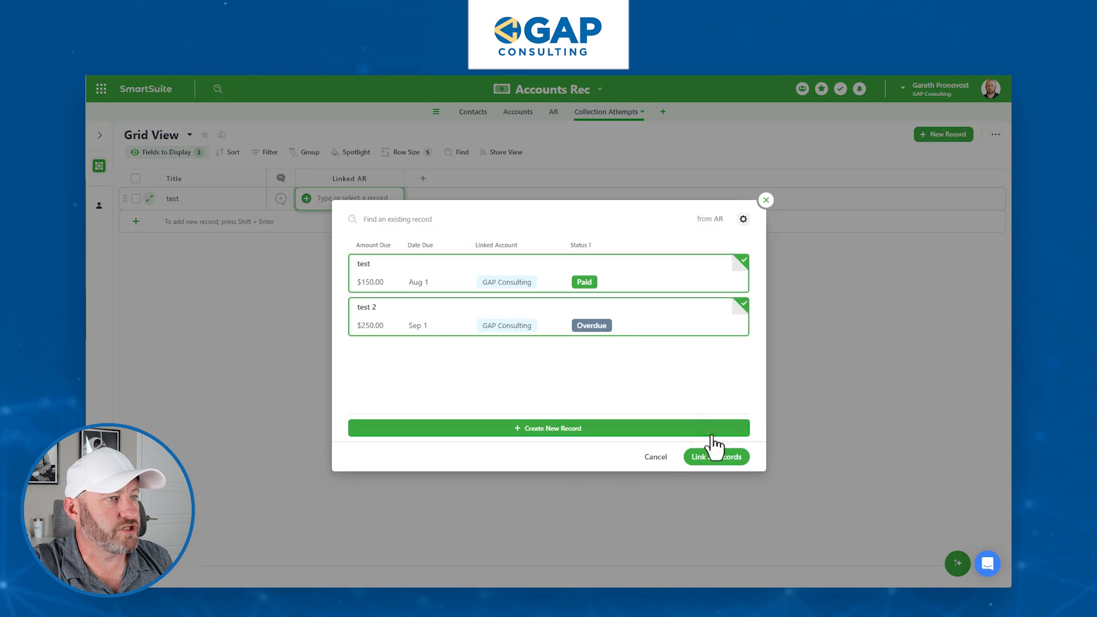
left_click(718, 456)
left_click(358, 309)
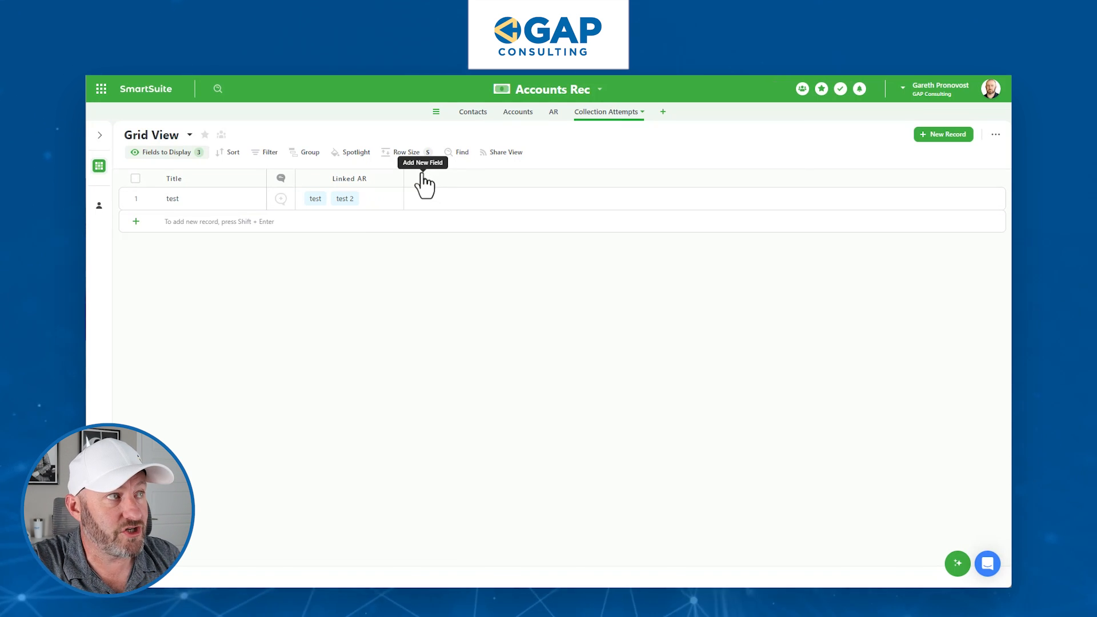
In the AR table, add a Lookup field pulling Email from Contact through Linked Account.
left_click(519, 110)
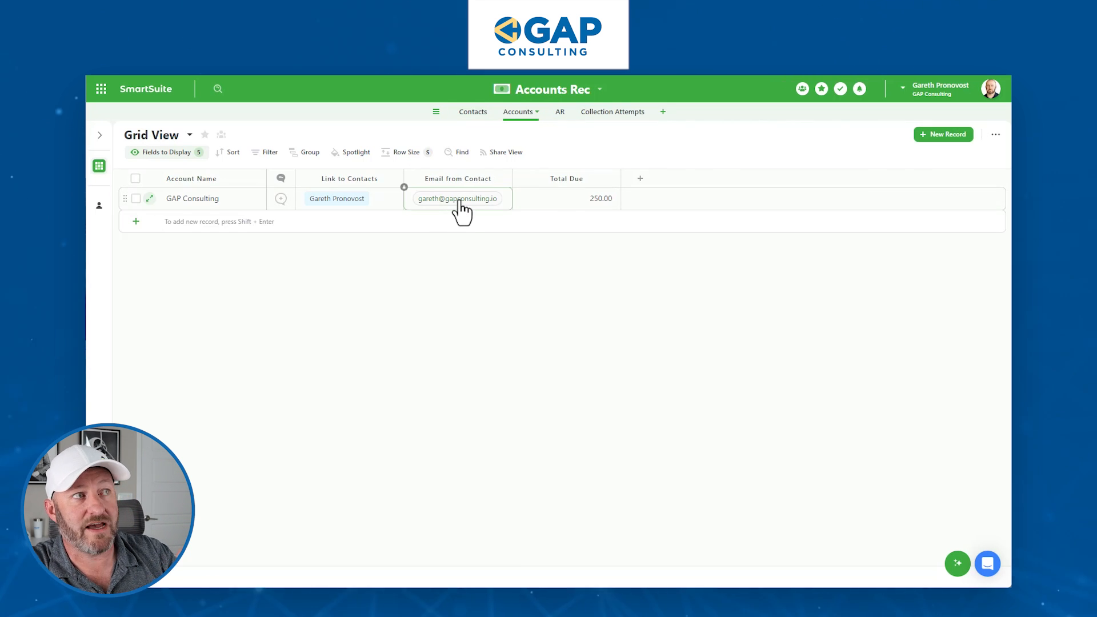
left_click(563, 113)
left_click(752, 181)
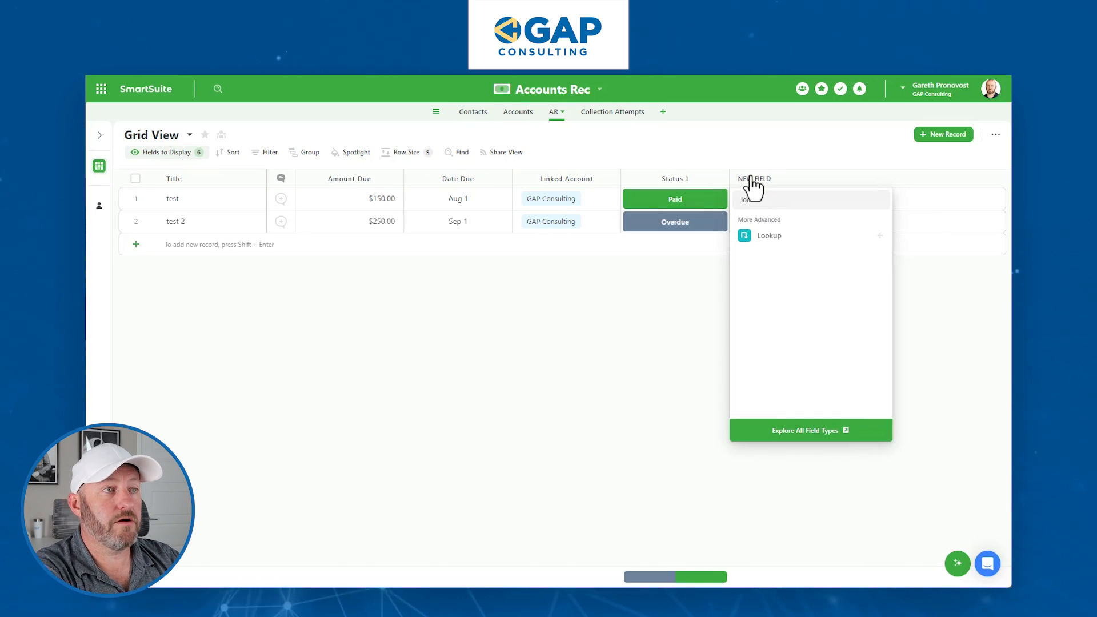
left_click(831, 234)
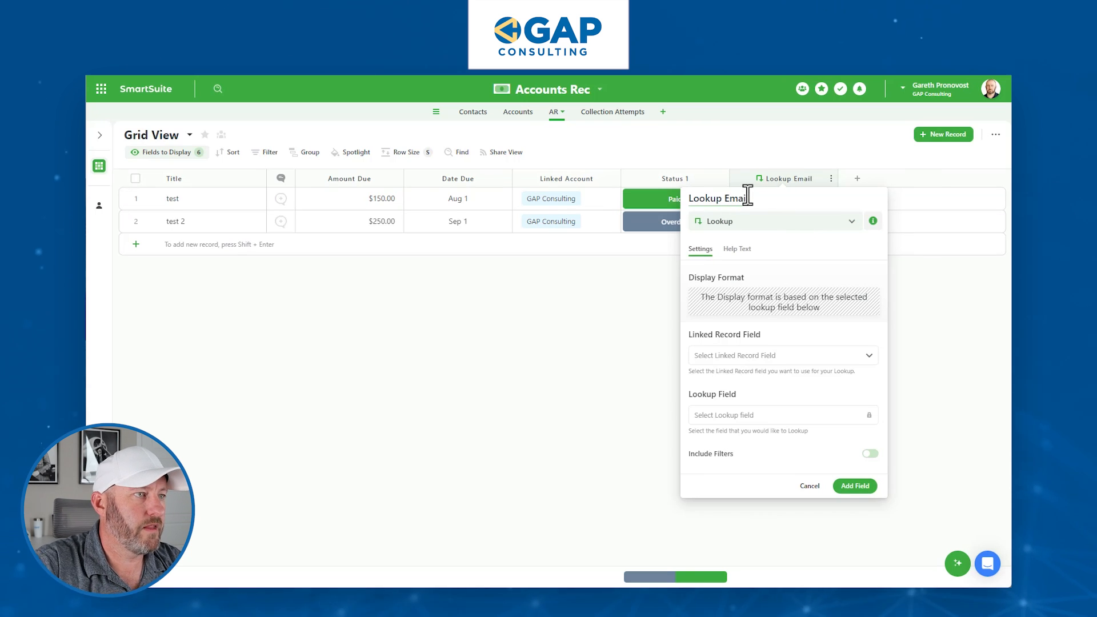
left_click(776, 357)
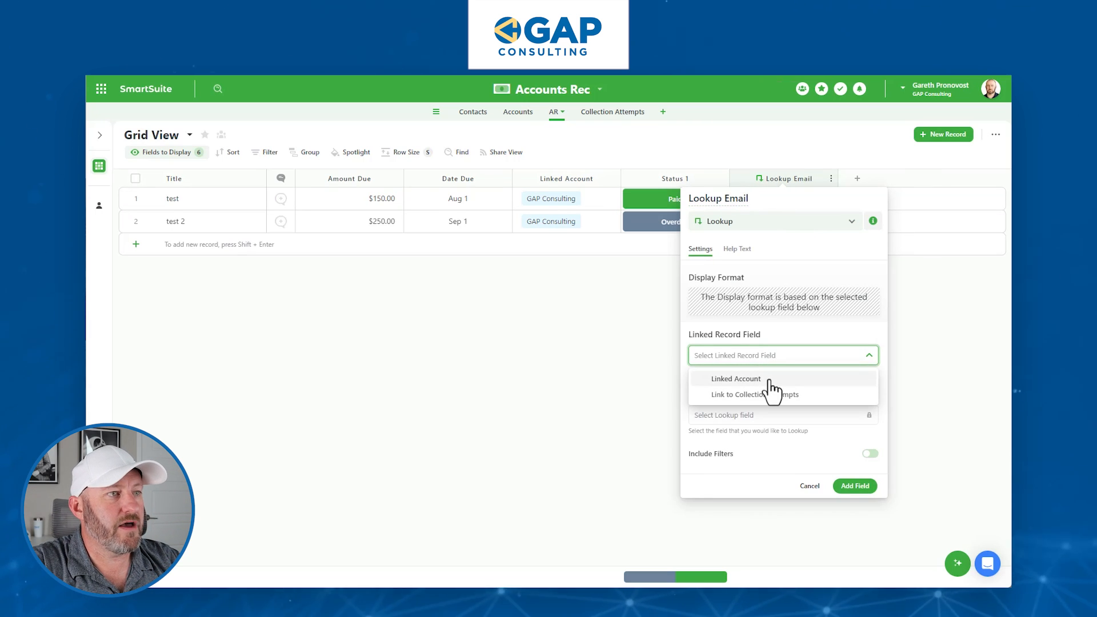
left_click(770, 379)
left_click(766, 415)
type("em")
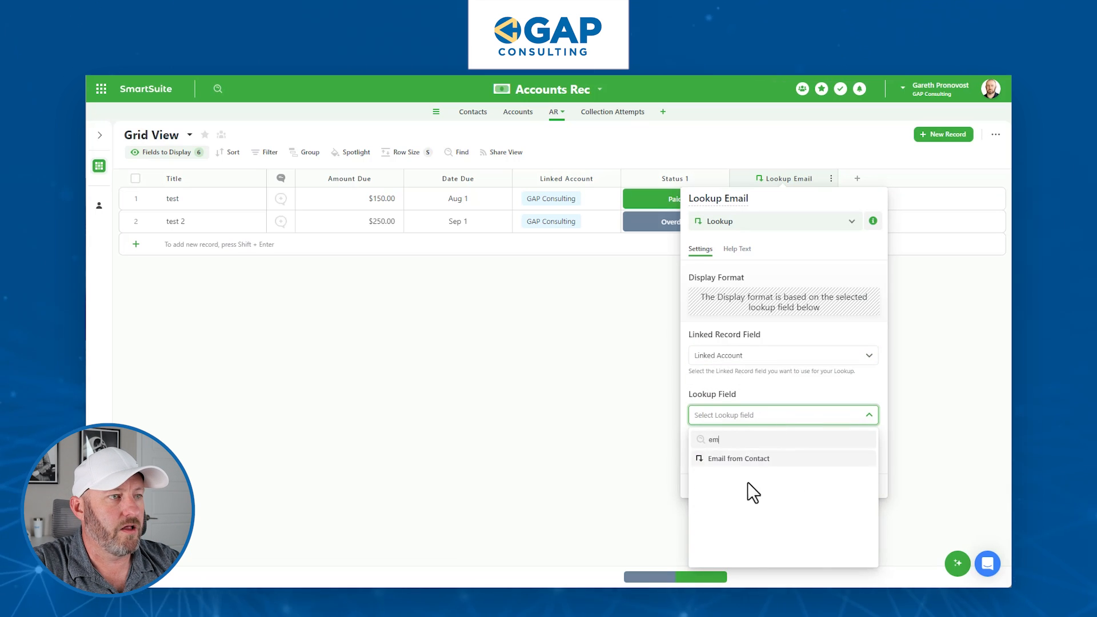
left_click(745, 459)
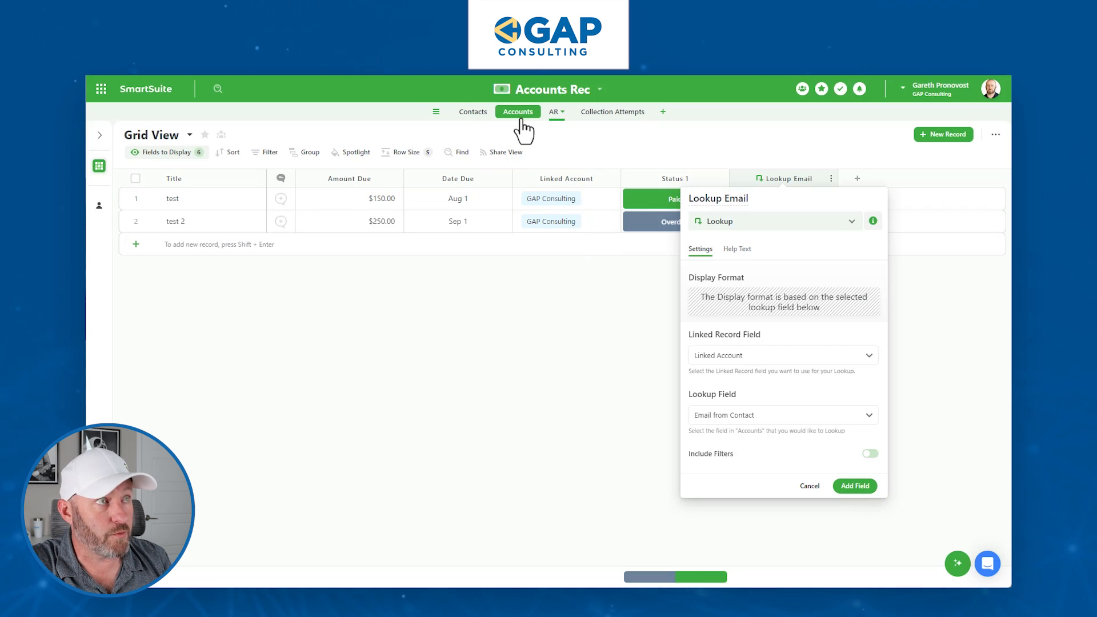
left_click(850, 488)
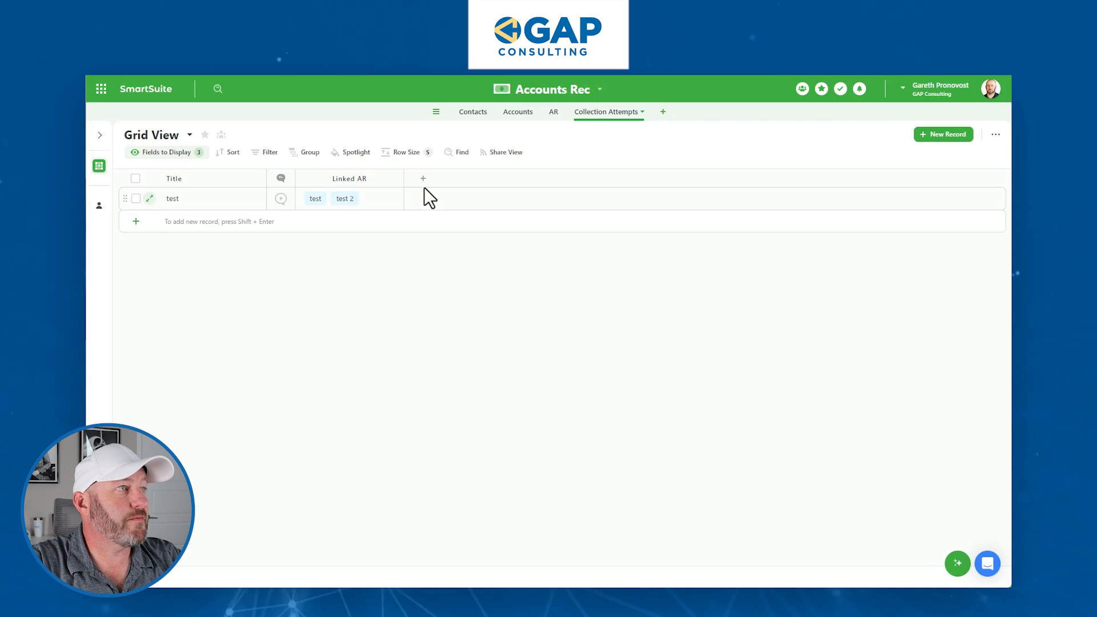
Add a 'Lookup Email' lookup field showing AR's Lookup Email, then adjust its column width.
left_click(422, 180)
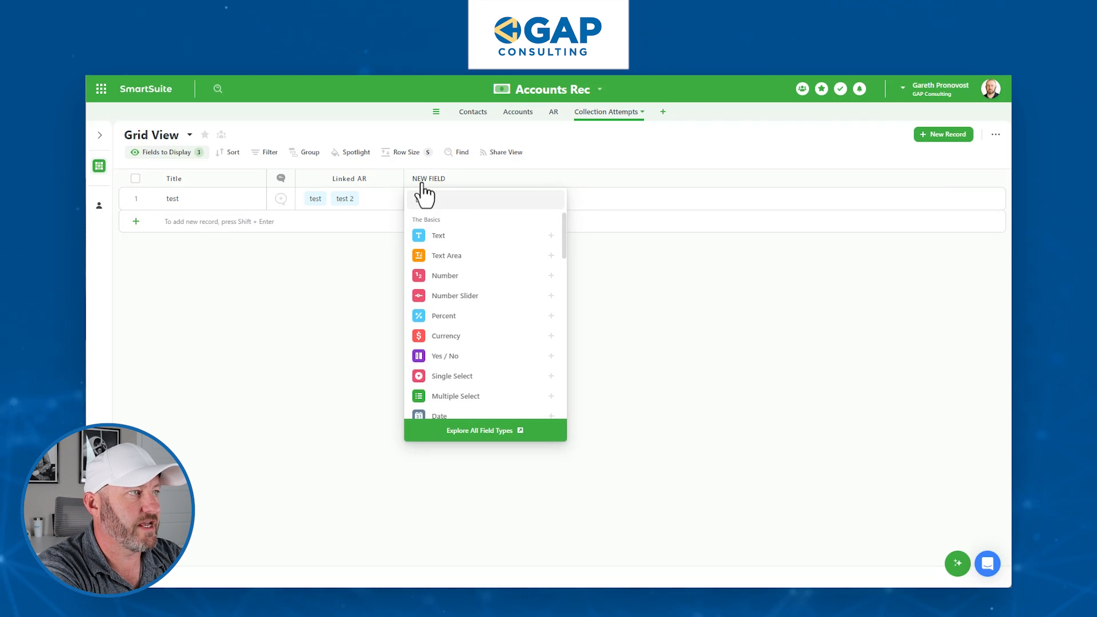
type("look")
left_click(425, 238)
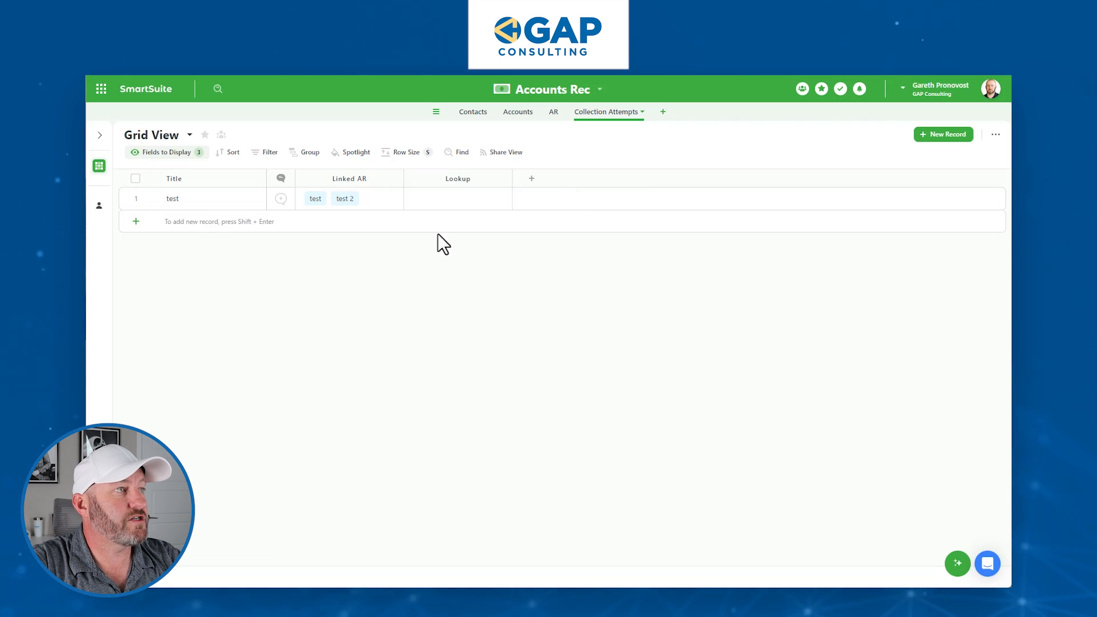
type("Email")
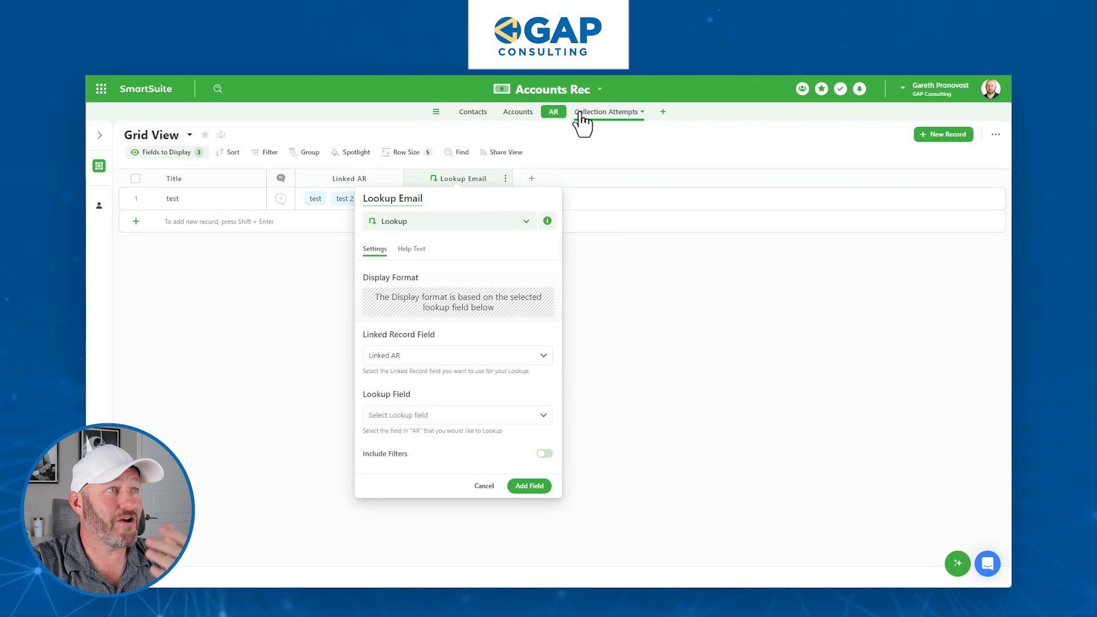
left_click(415, 415)
type("em")
left_click(431, 476)
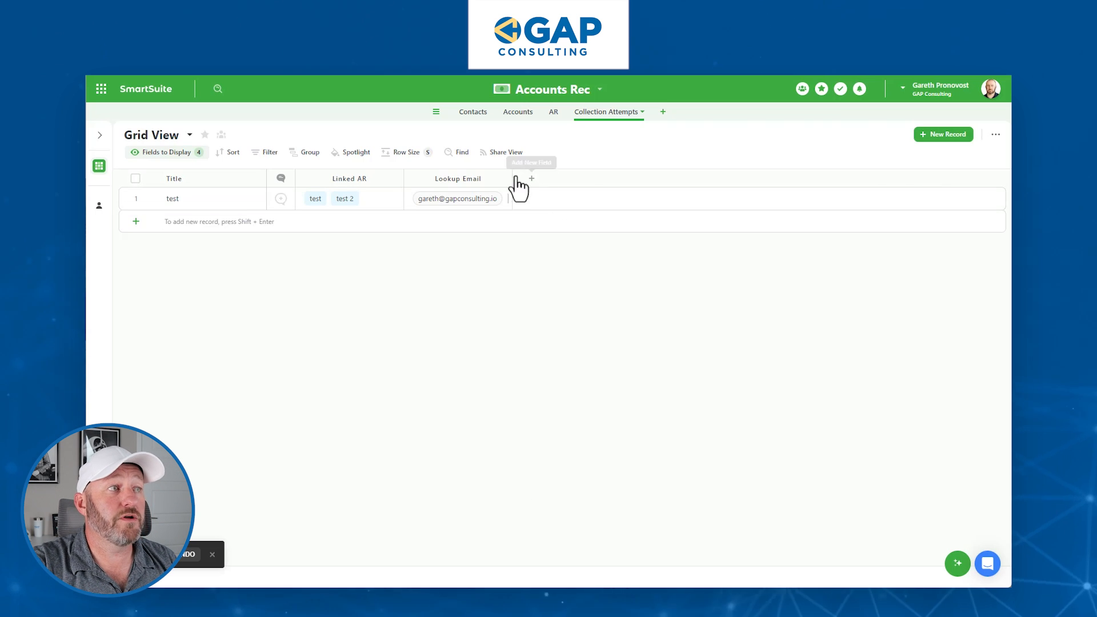
left_click_drag(524, 181, 637, 180)
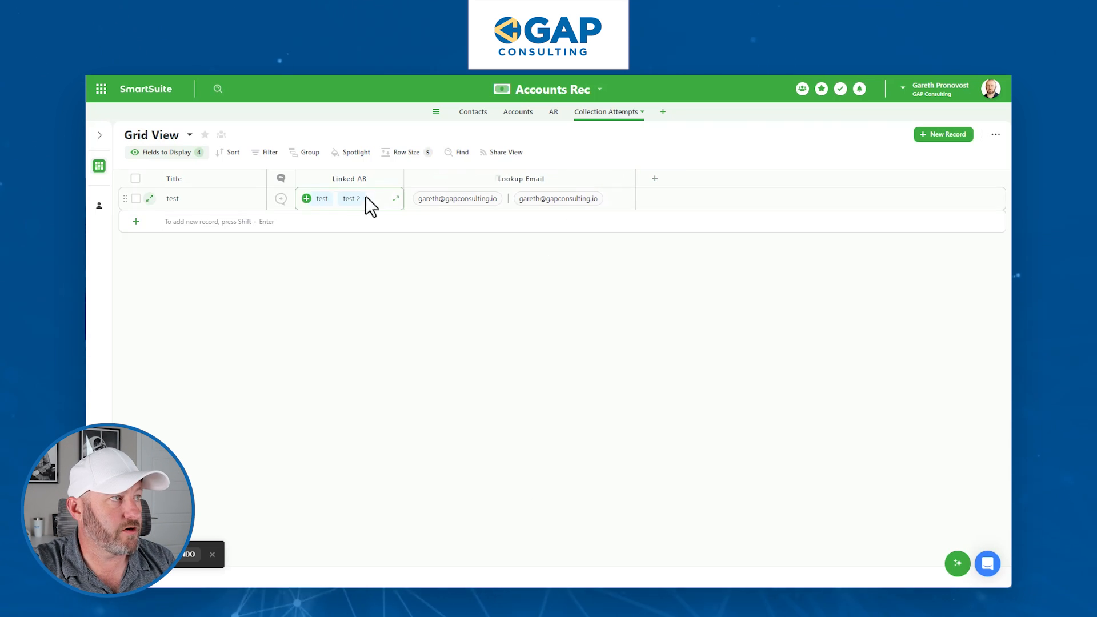
left_click_drag(634, 181, 545, 178)
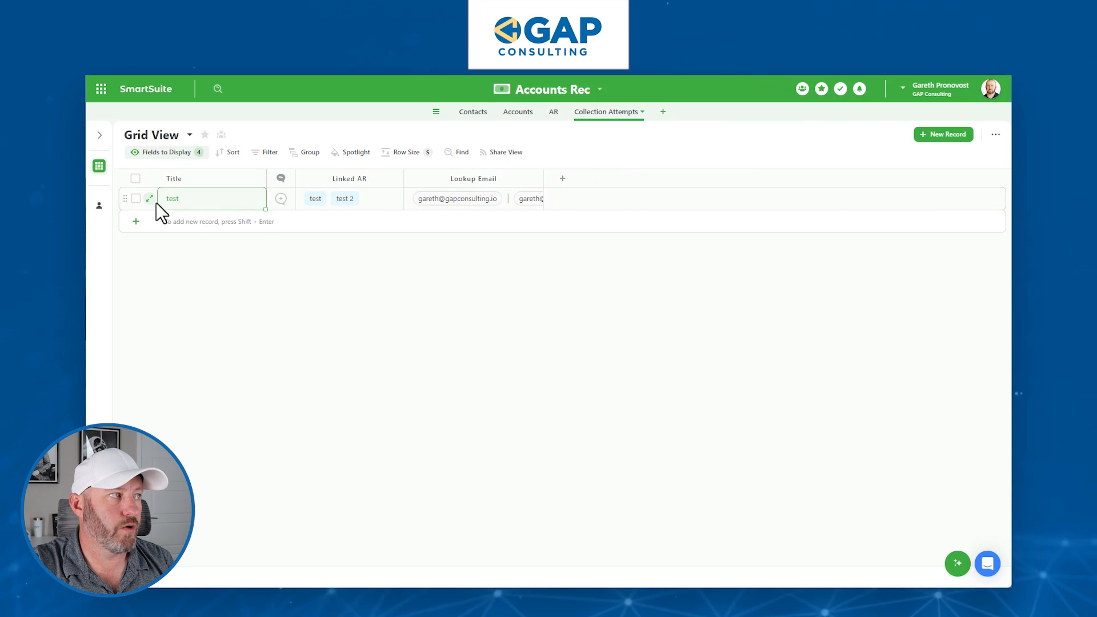
Expand the test record, review its Communication Center email settings, and show the Emails conversations.
left_click(149, 198)
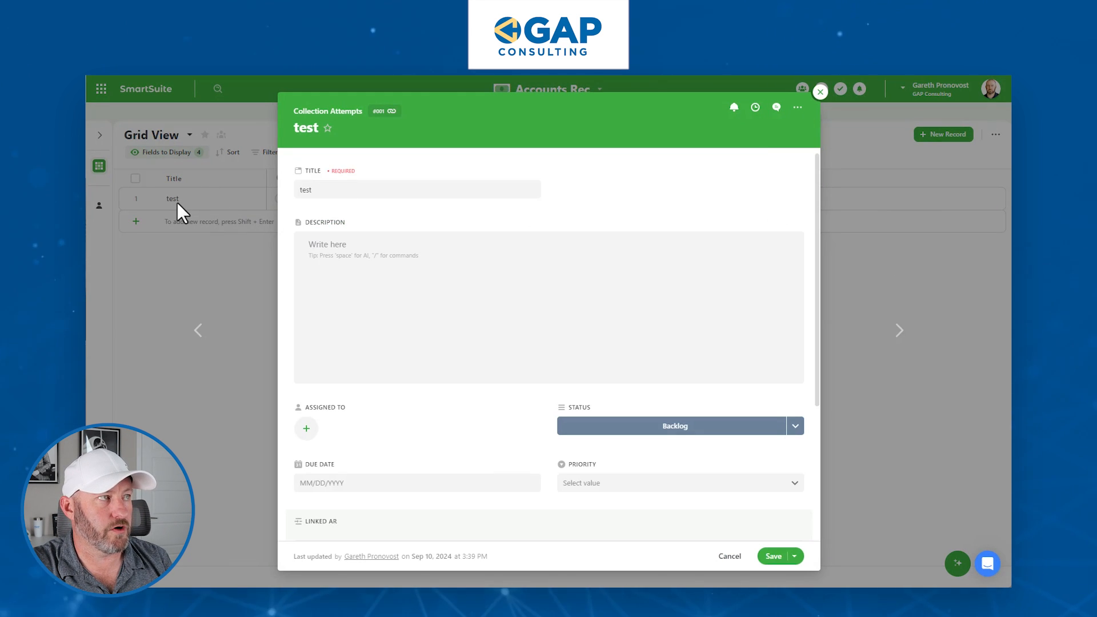
left_click(776, 108)
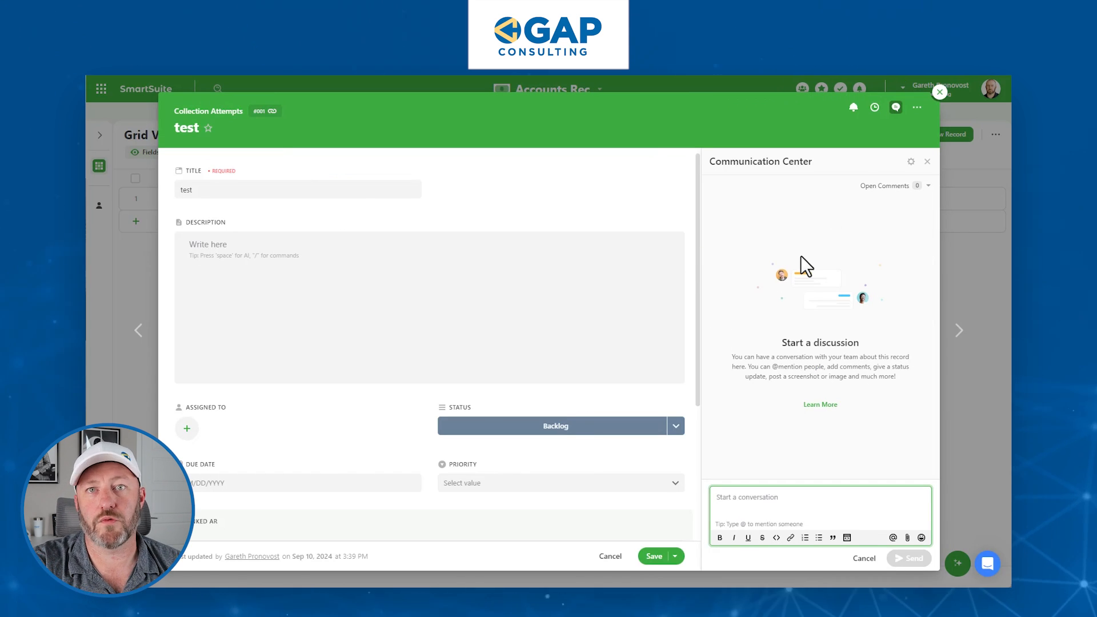
left_click(911, 163)
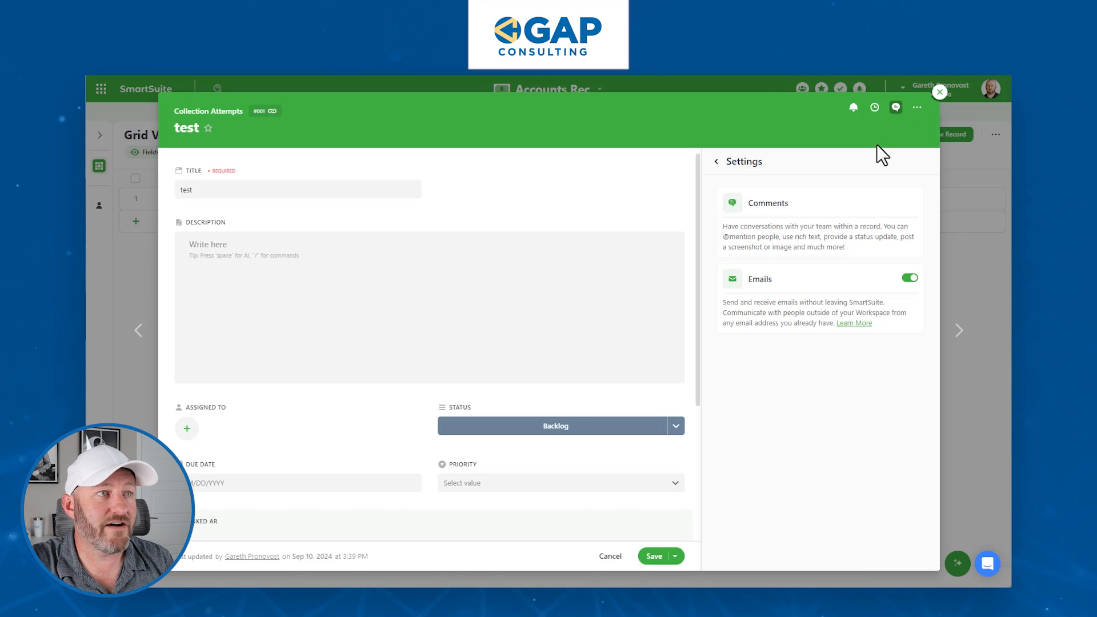
left_click(736, 162)
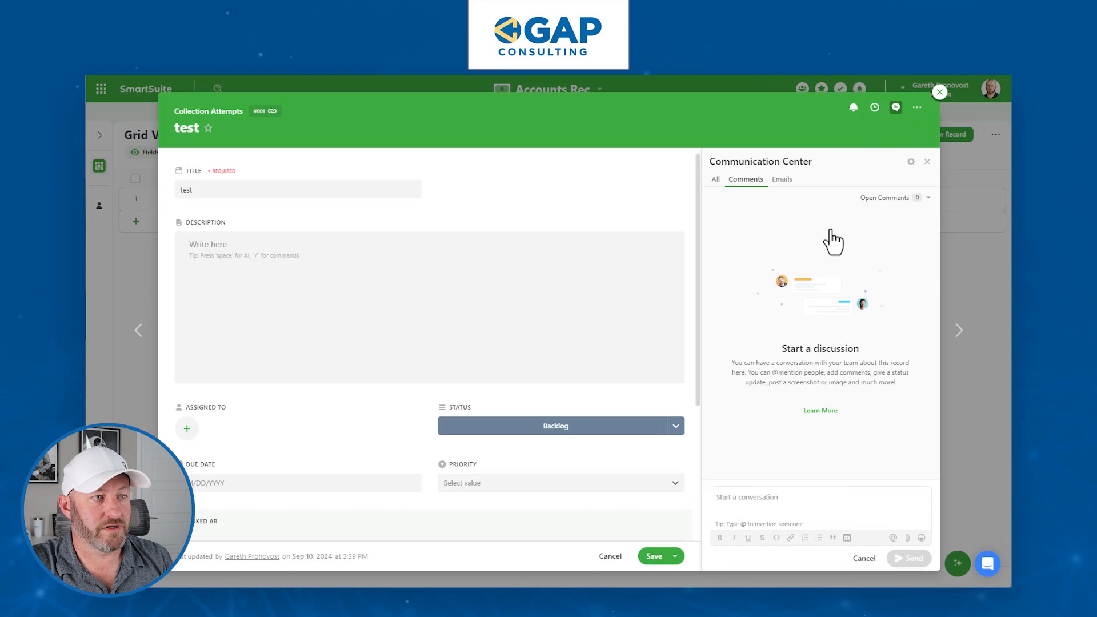
left_click(800, 501)
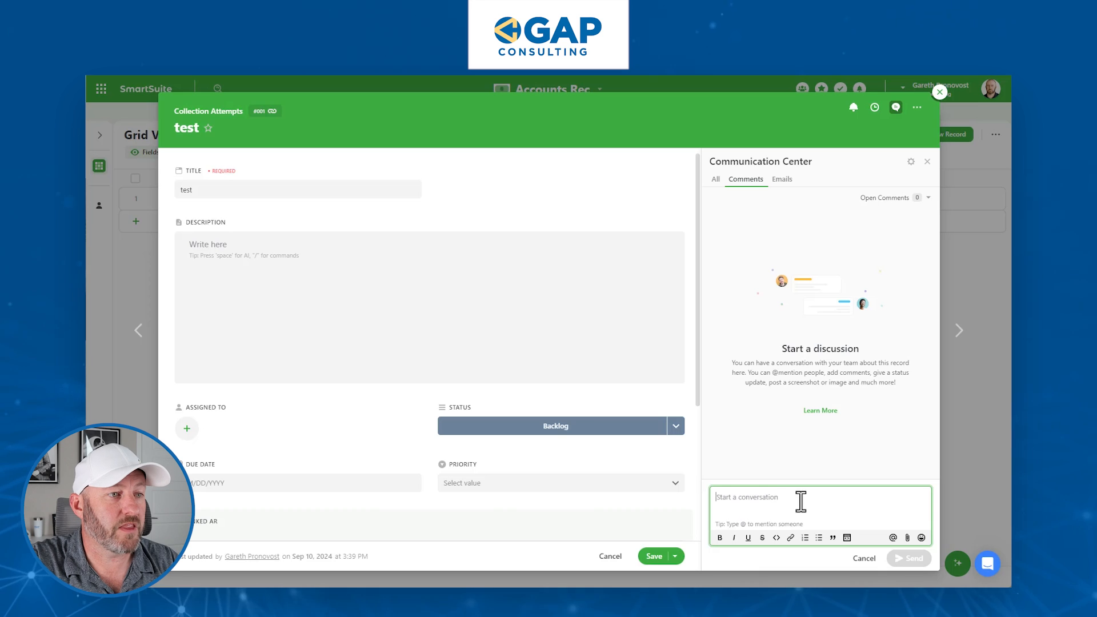
left_click(782, 180)
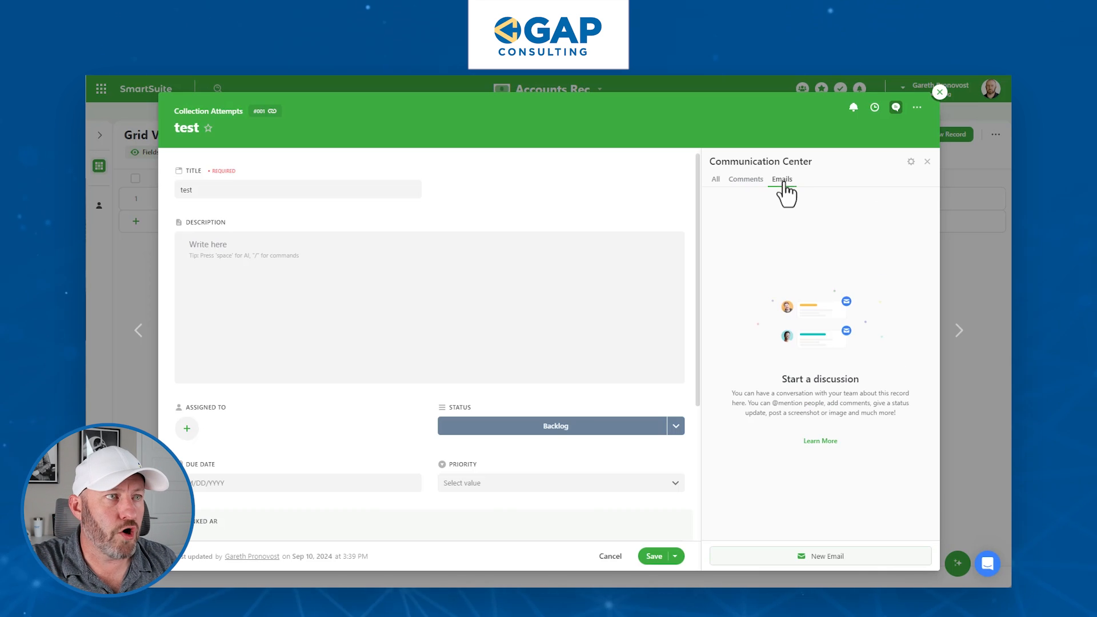
left_click(823, 557)
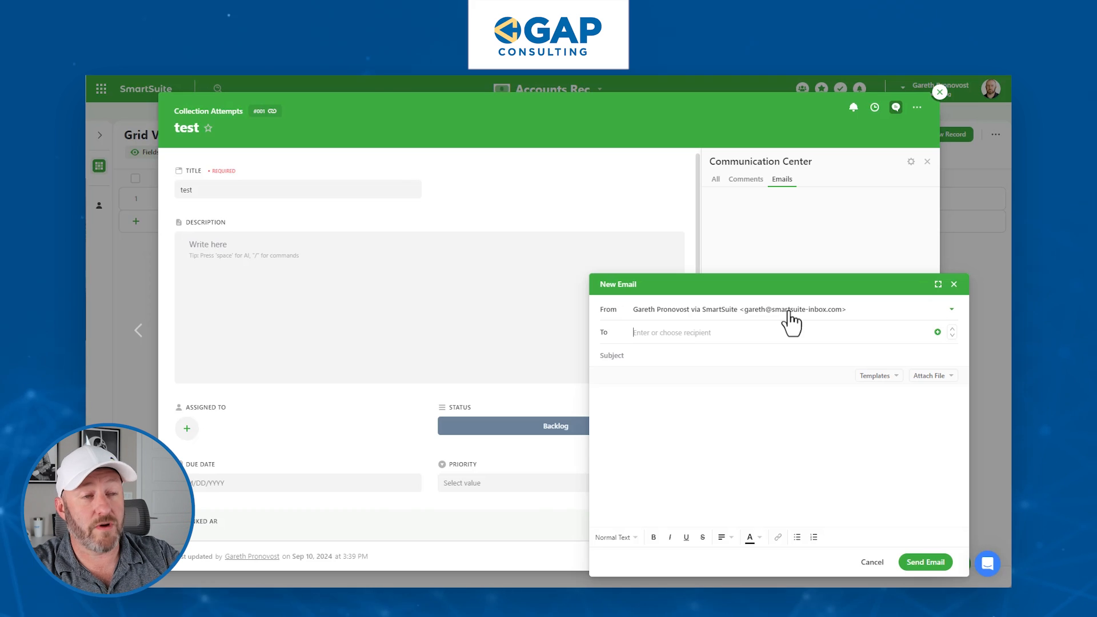
left_click(937, 332)
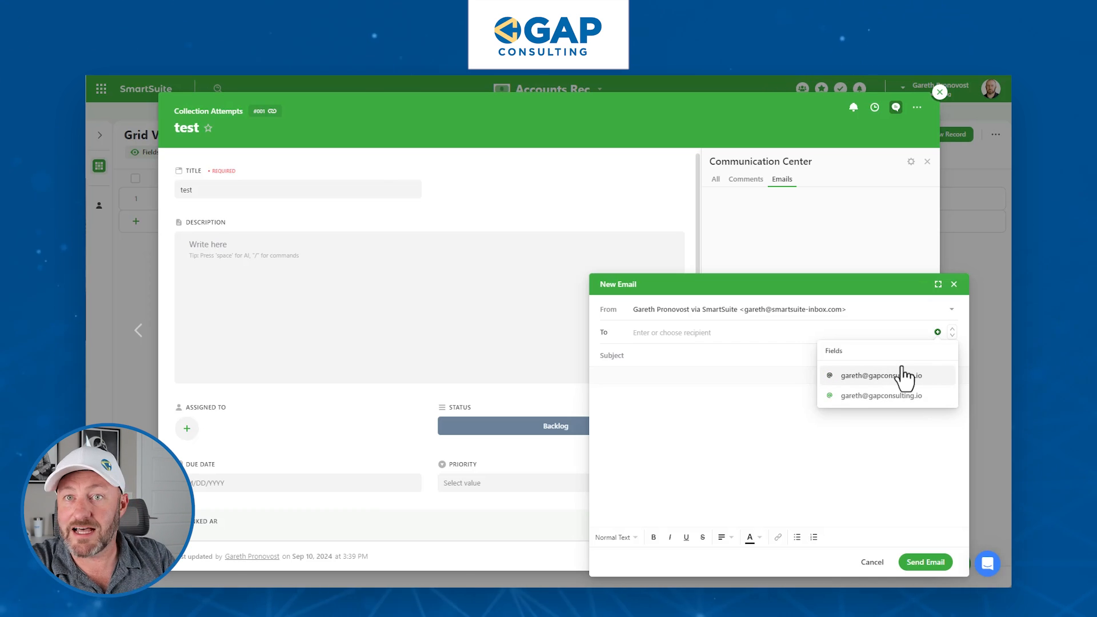
left_click(900, 377)
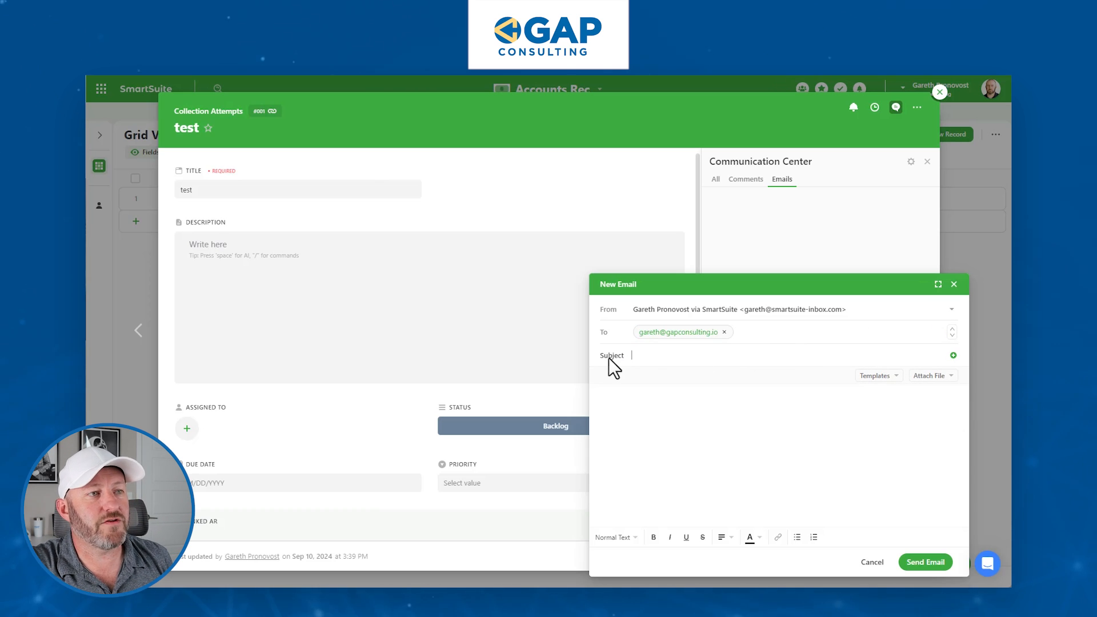
left_click(875, 375)
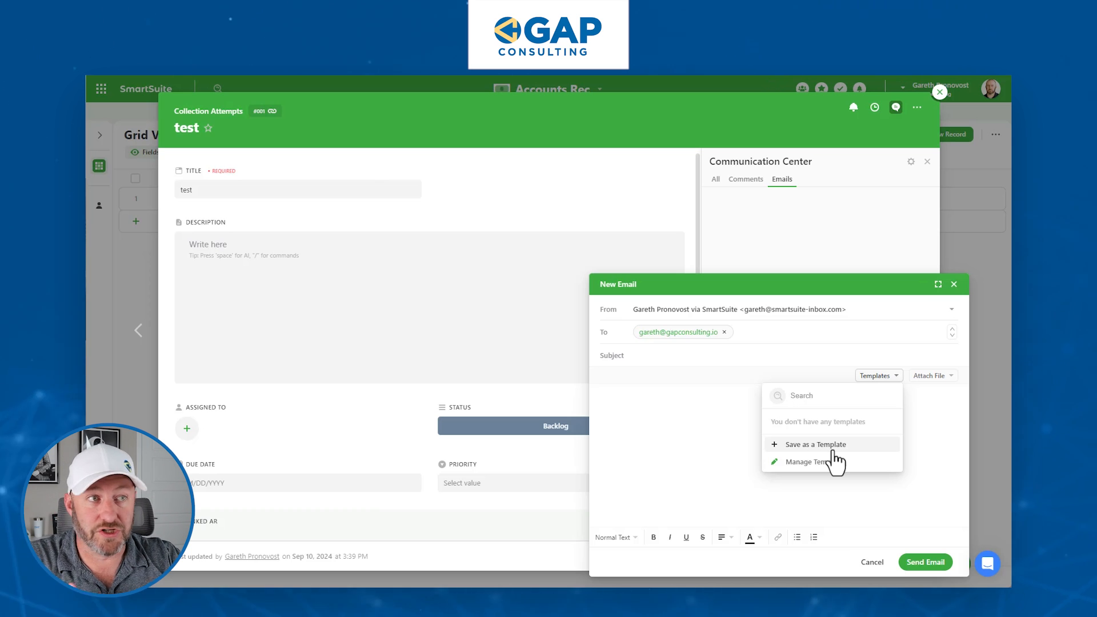
left_click(953, 284)
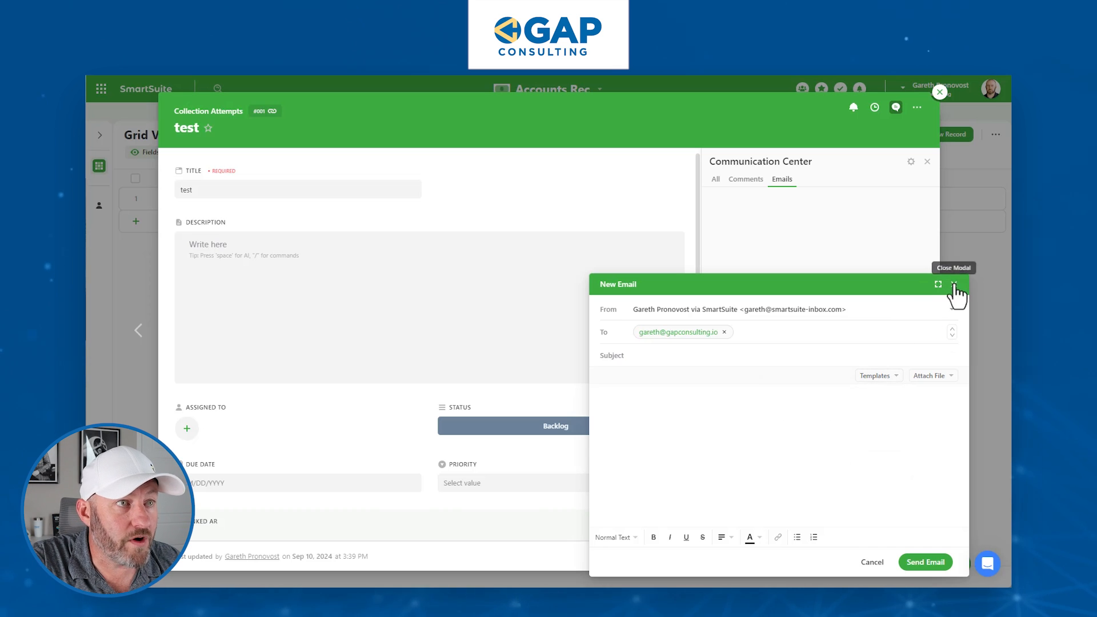
left_click(486, 369)
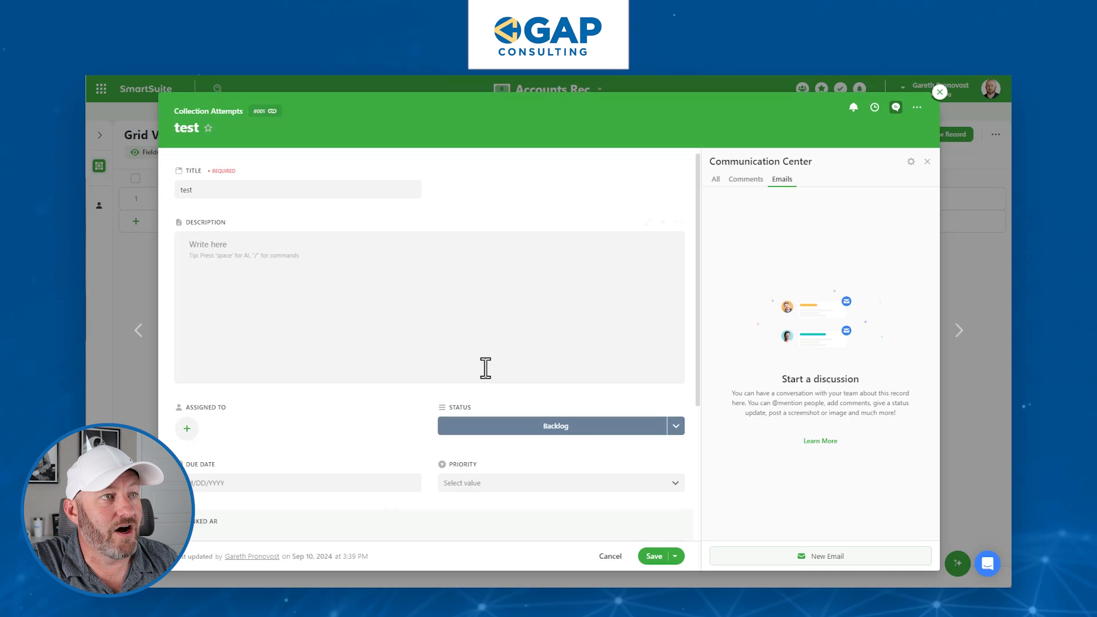